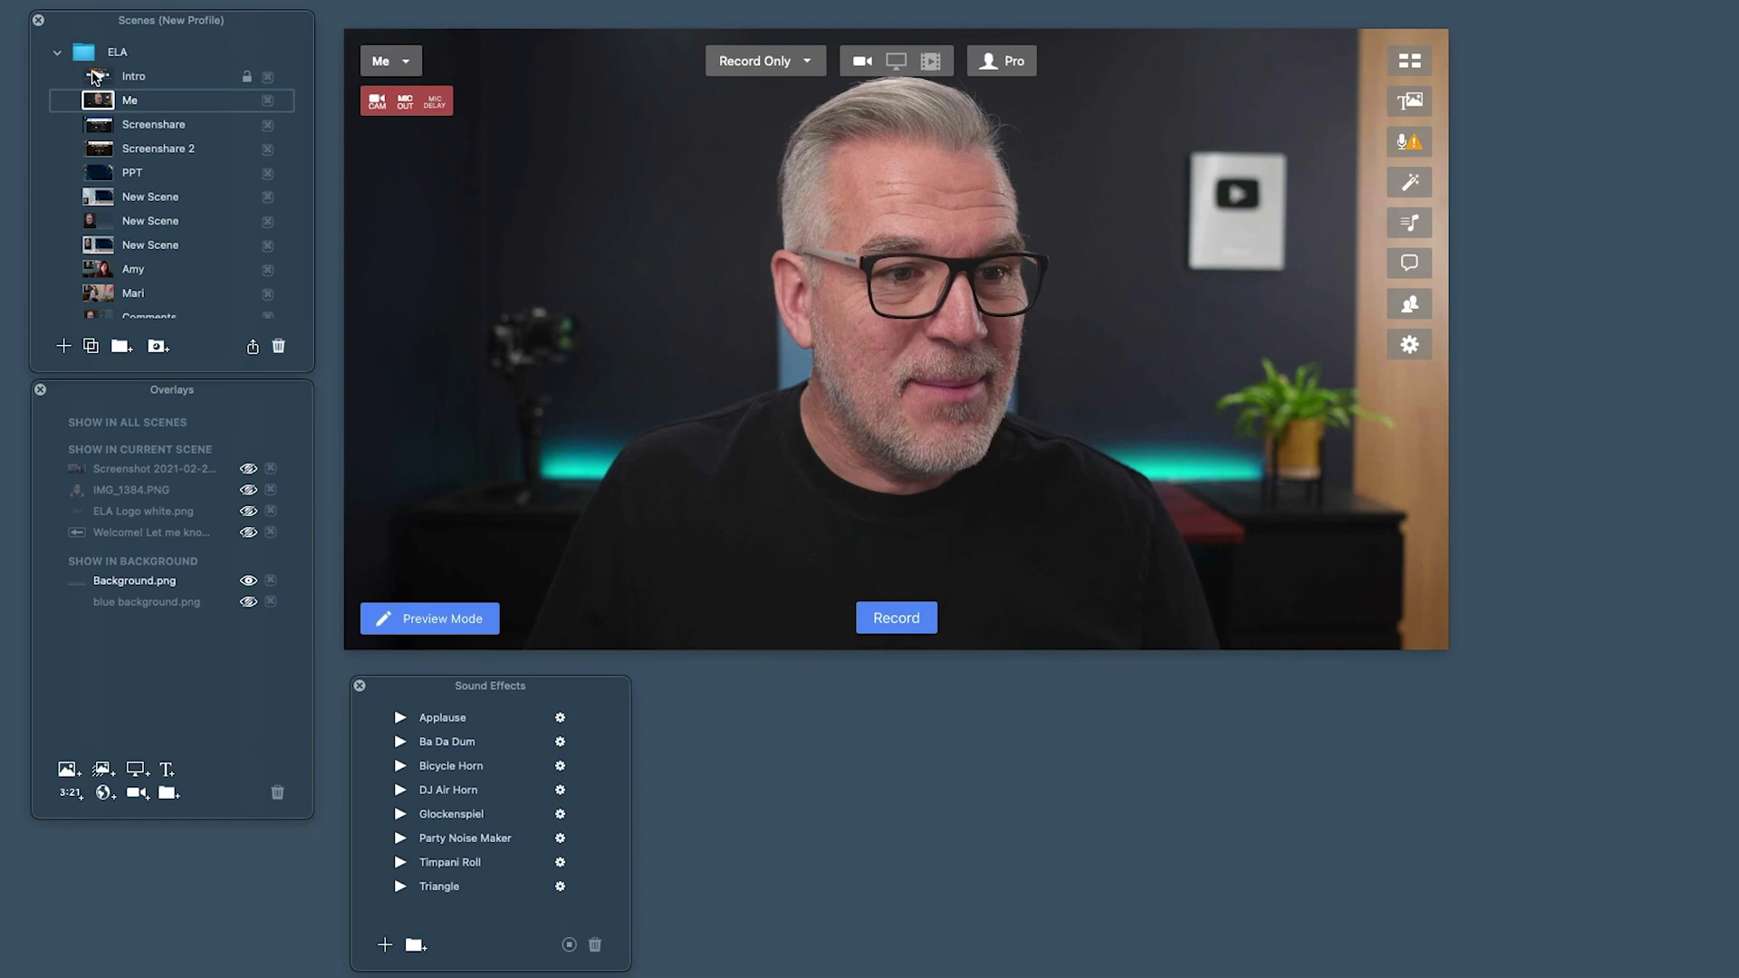
Switch to the Intro scene showing the 'WE ARE LIVE IN' countdown.
click(96, 78)
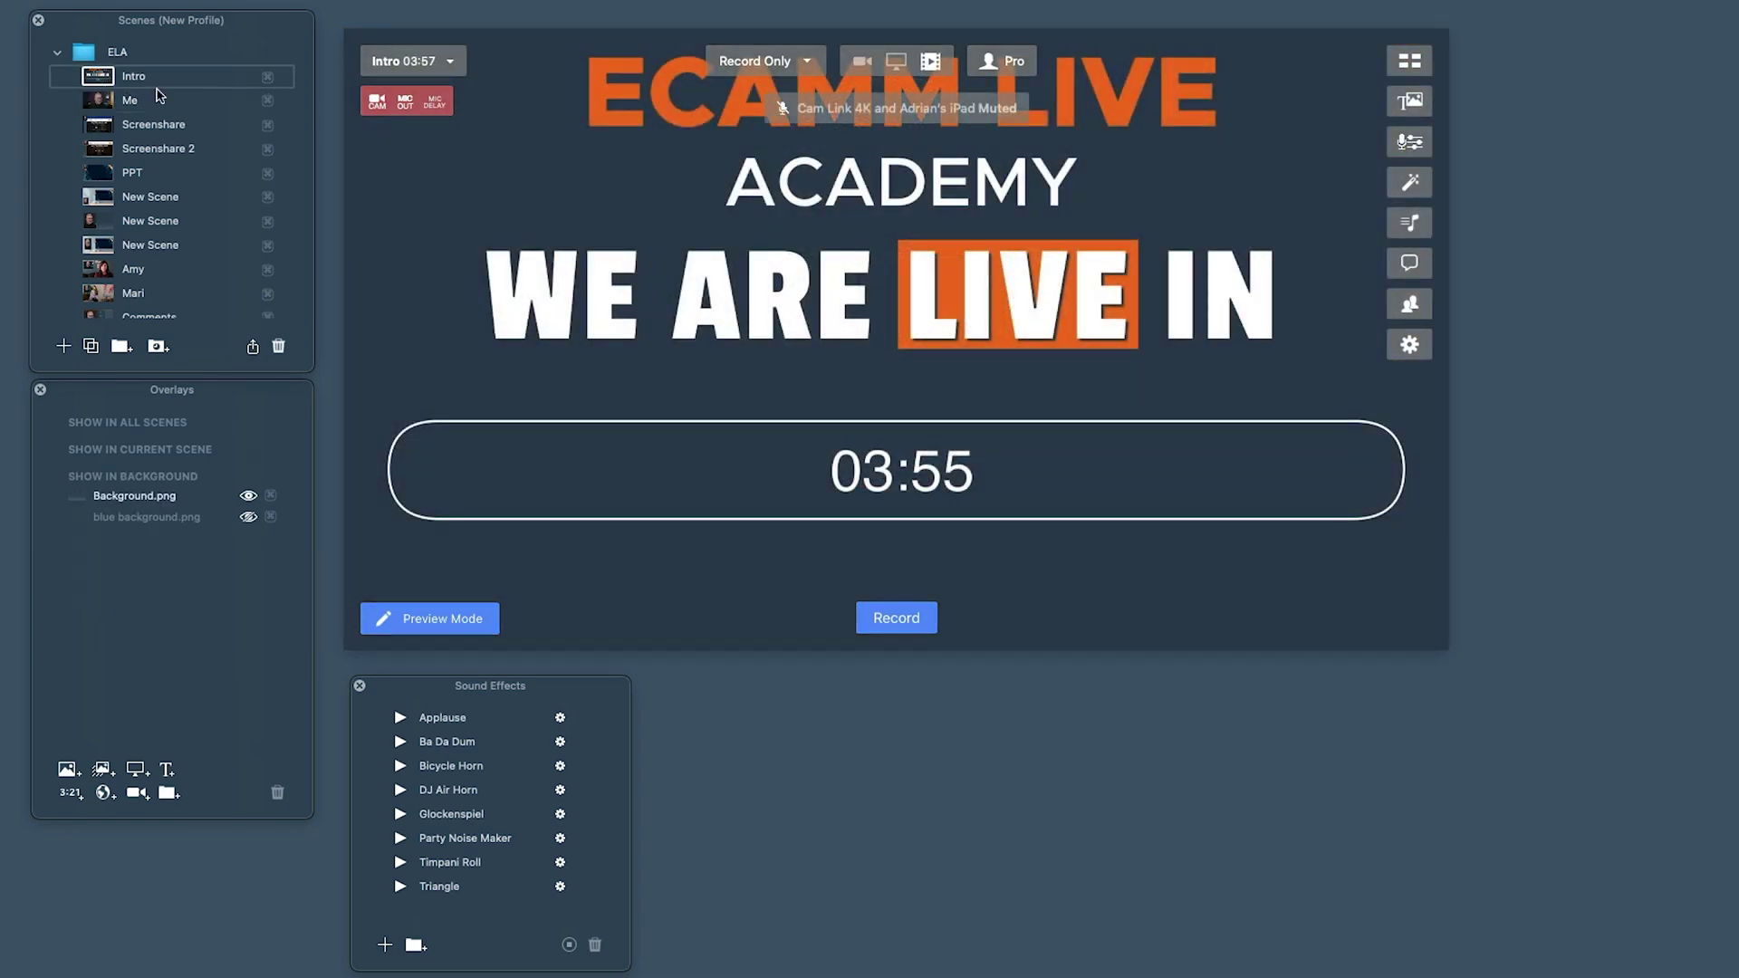
Skip the intro video ahead to 00:24, then switch to the Countdown camera scene.
drag(771, 166, 981, 172)
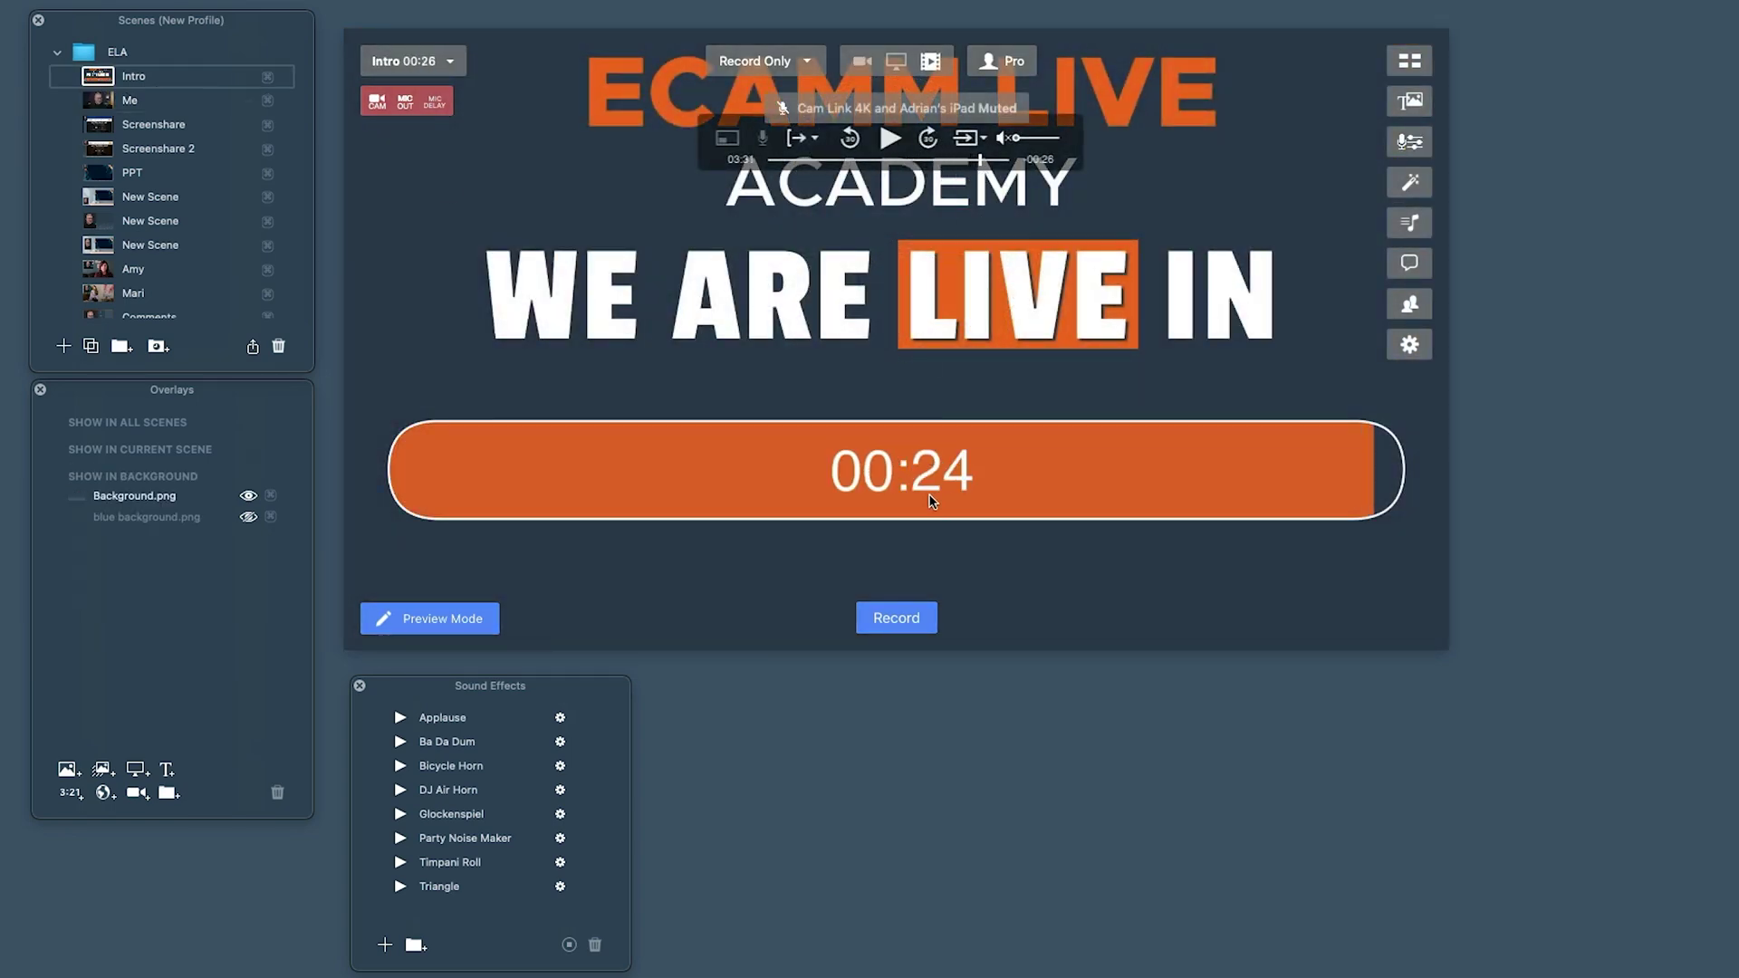
click(99, 104)
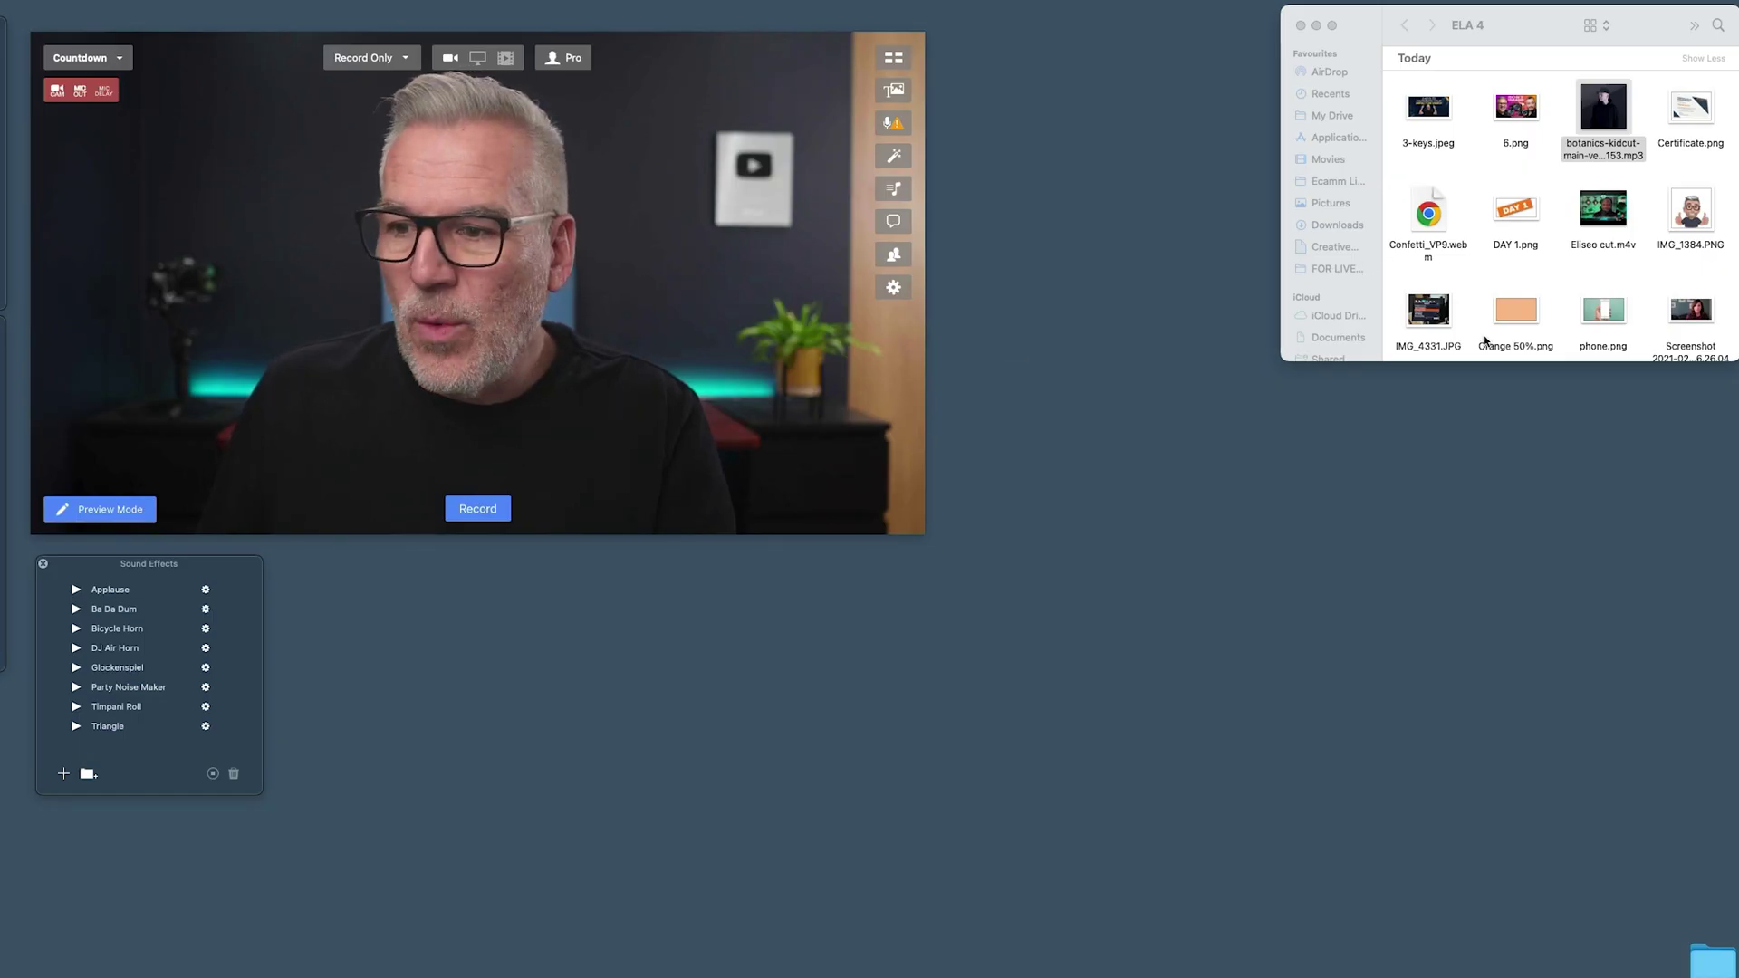
Lay Orange 50%.png from Finder over the whole Countdown scene as an orange tint.
drag(1480, 363, 1499, 520)
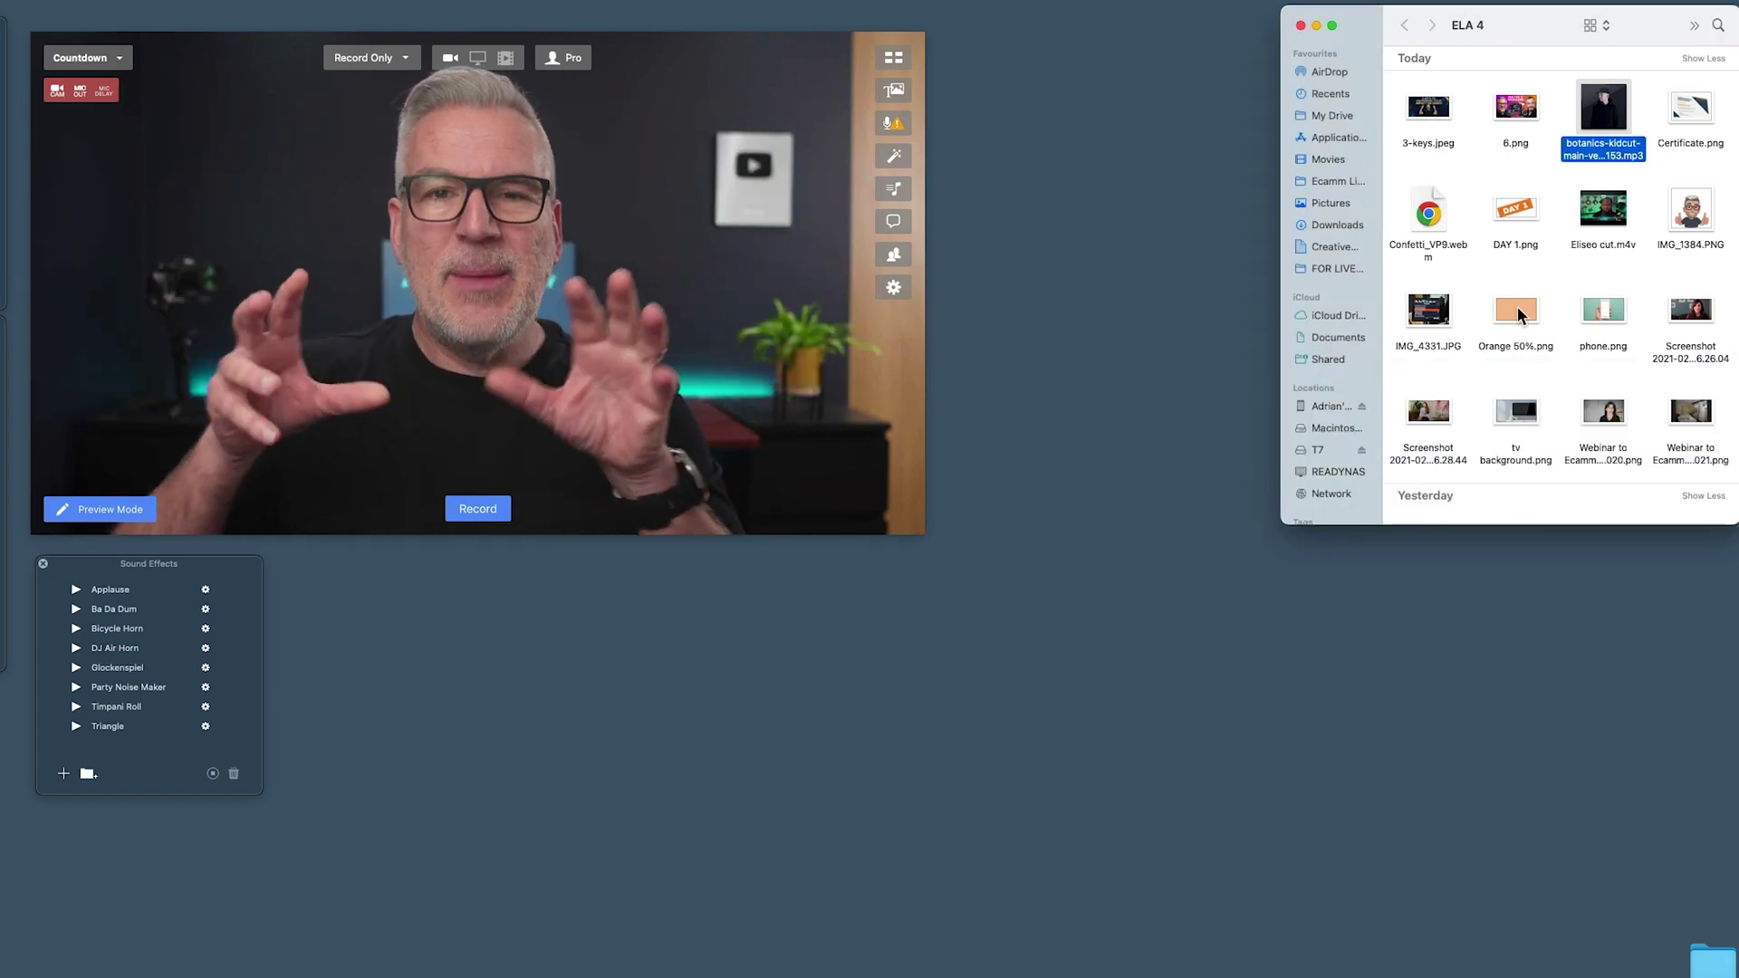
drag(1521, 315, 685, 333)
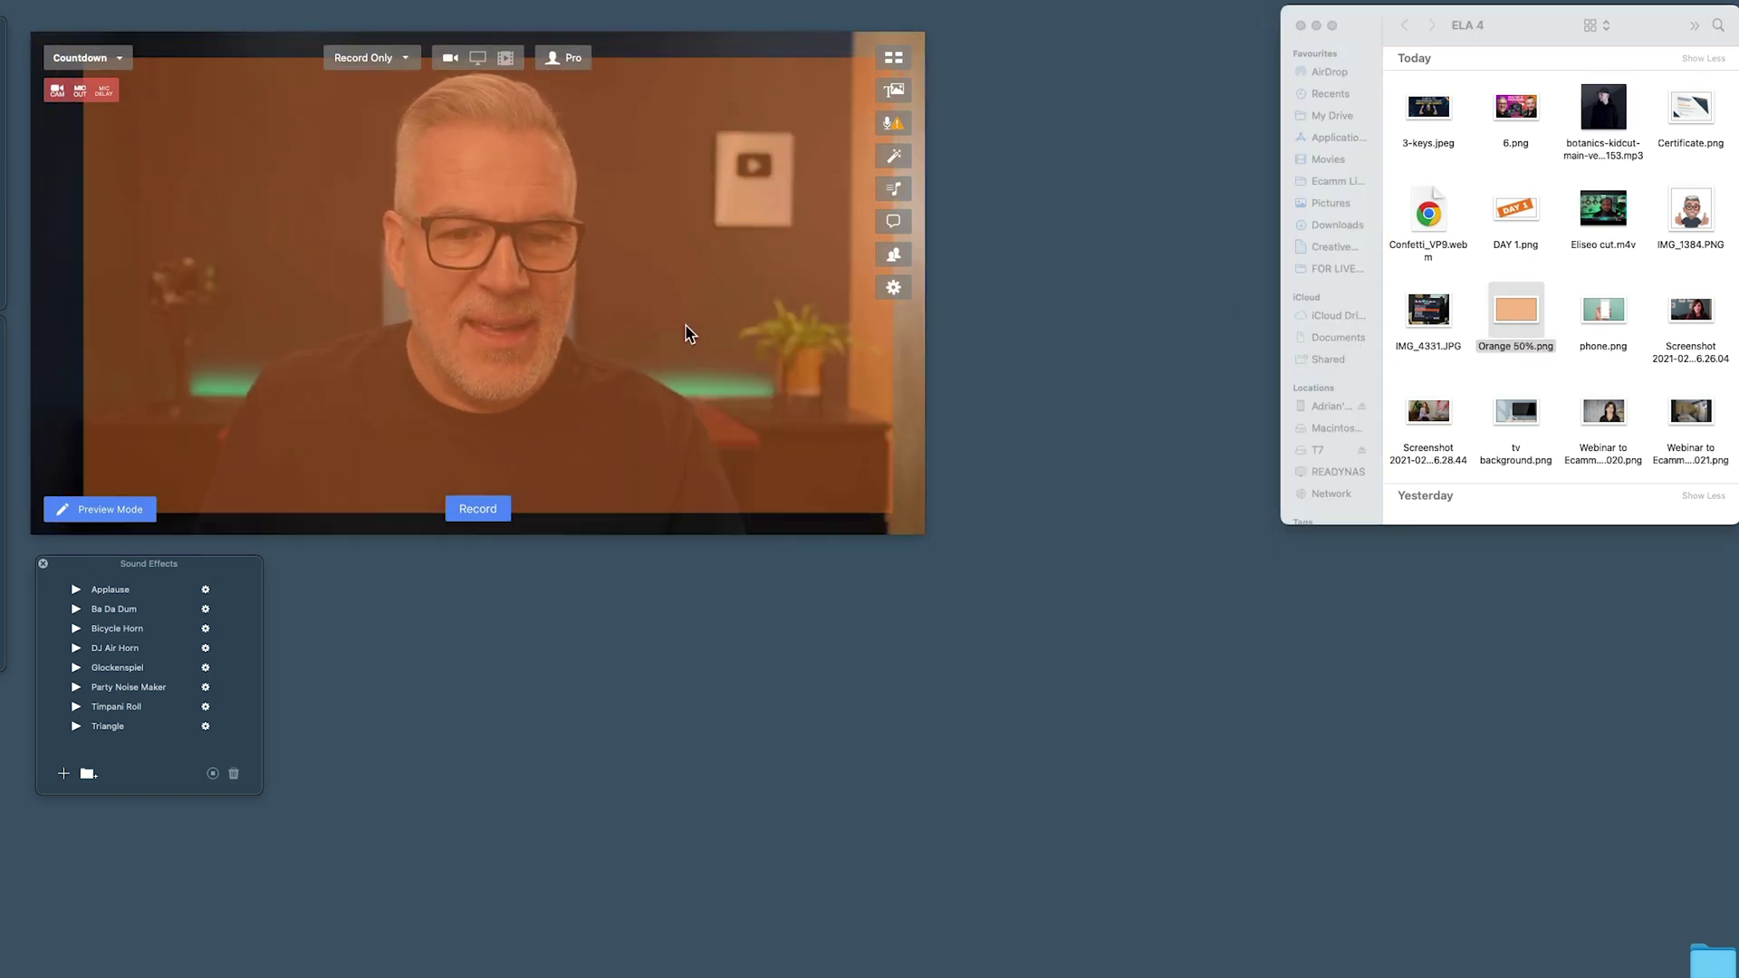
drag(655, 310, 580, 269)
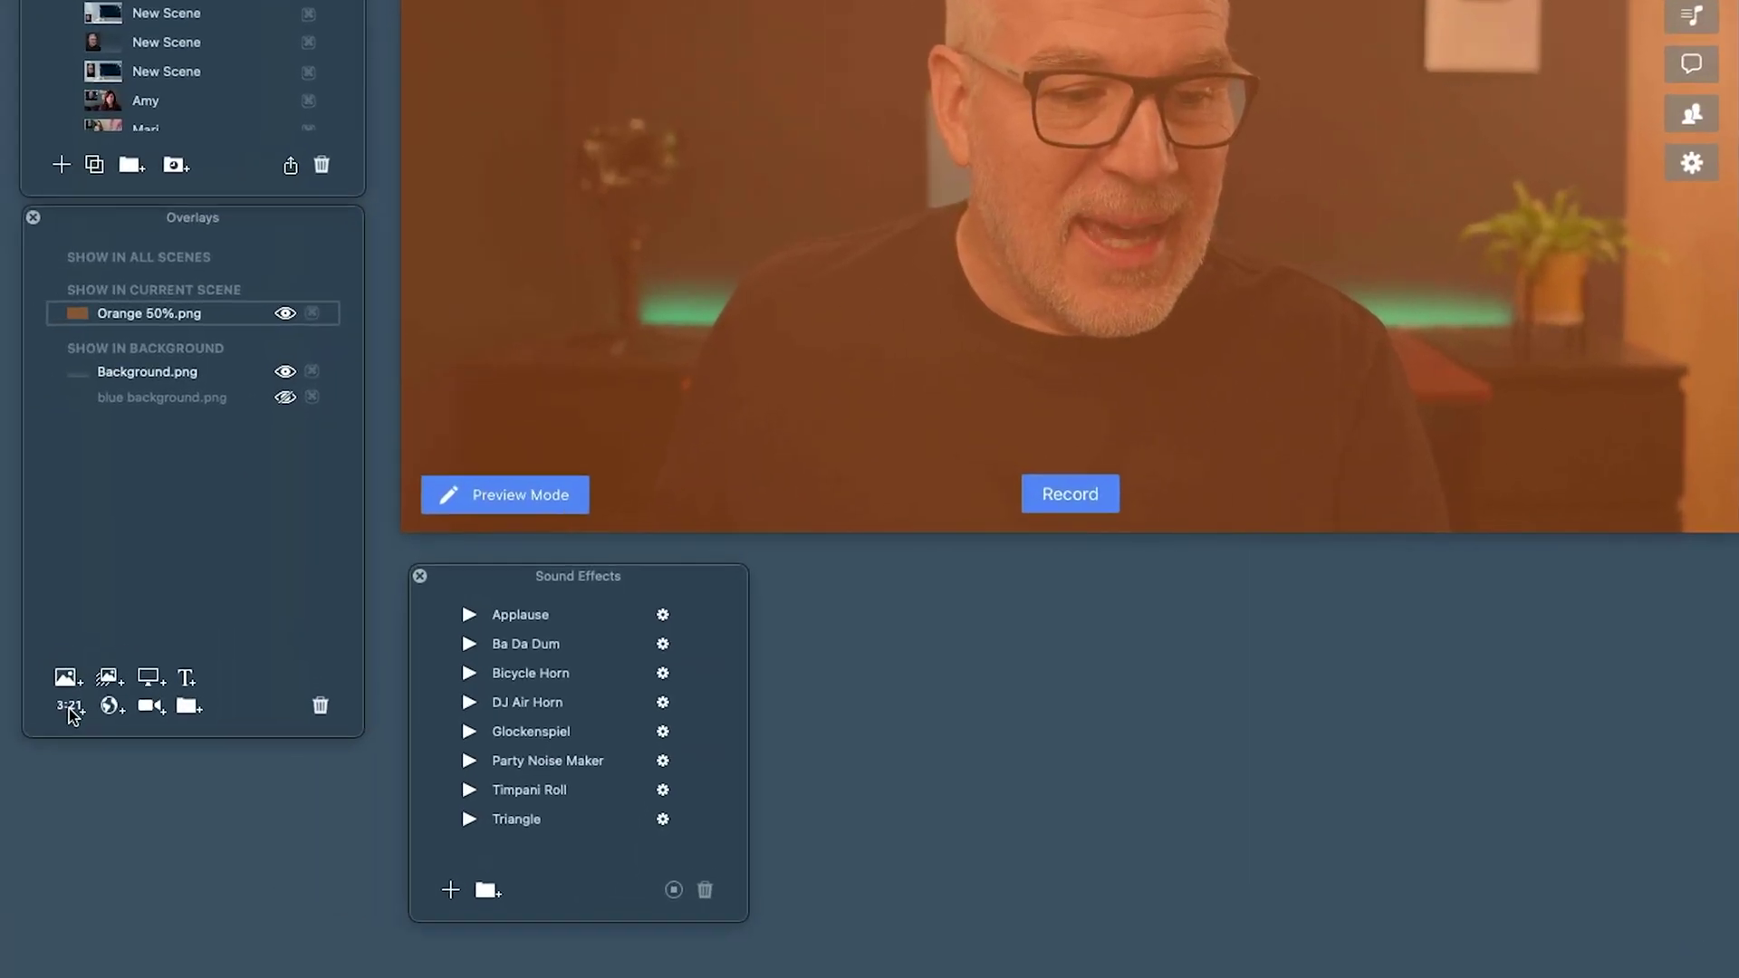
Add a 10:00 countdown overlay in Super Boom at size 144 with no background.
click(70, 710)
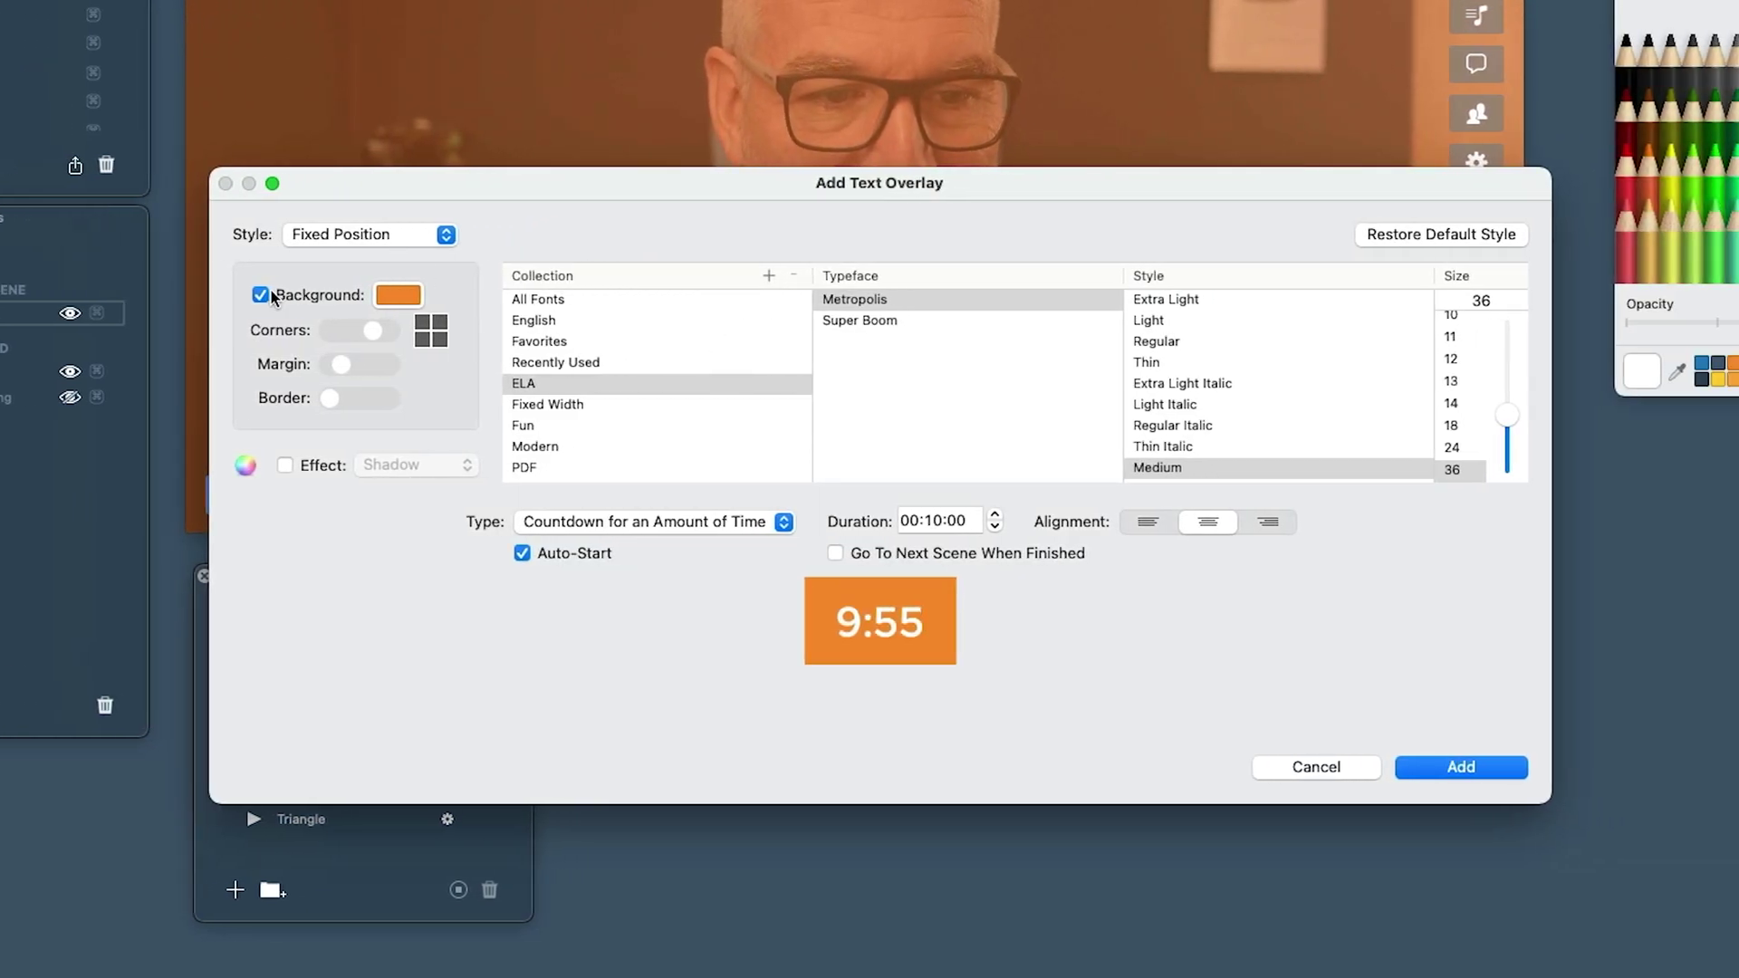
click(261, 295)
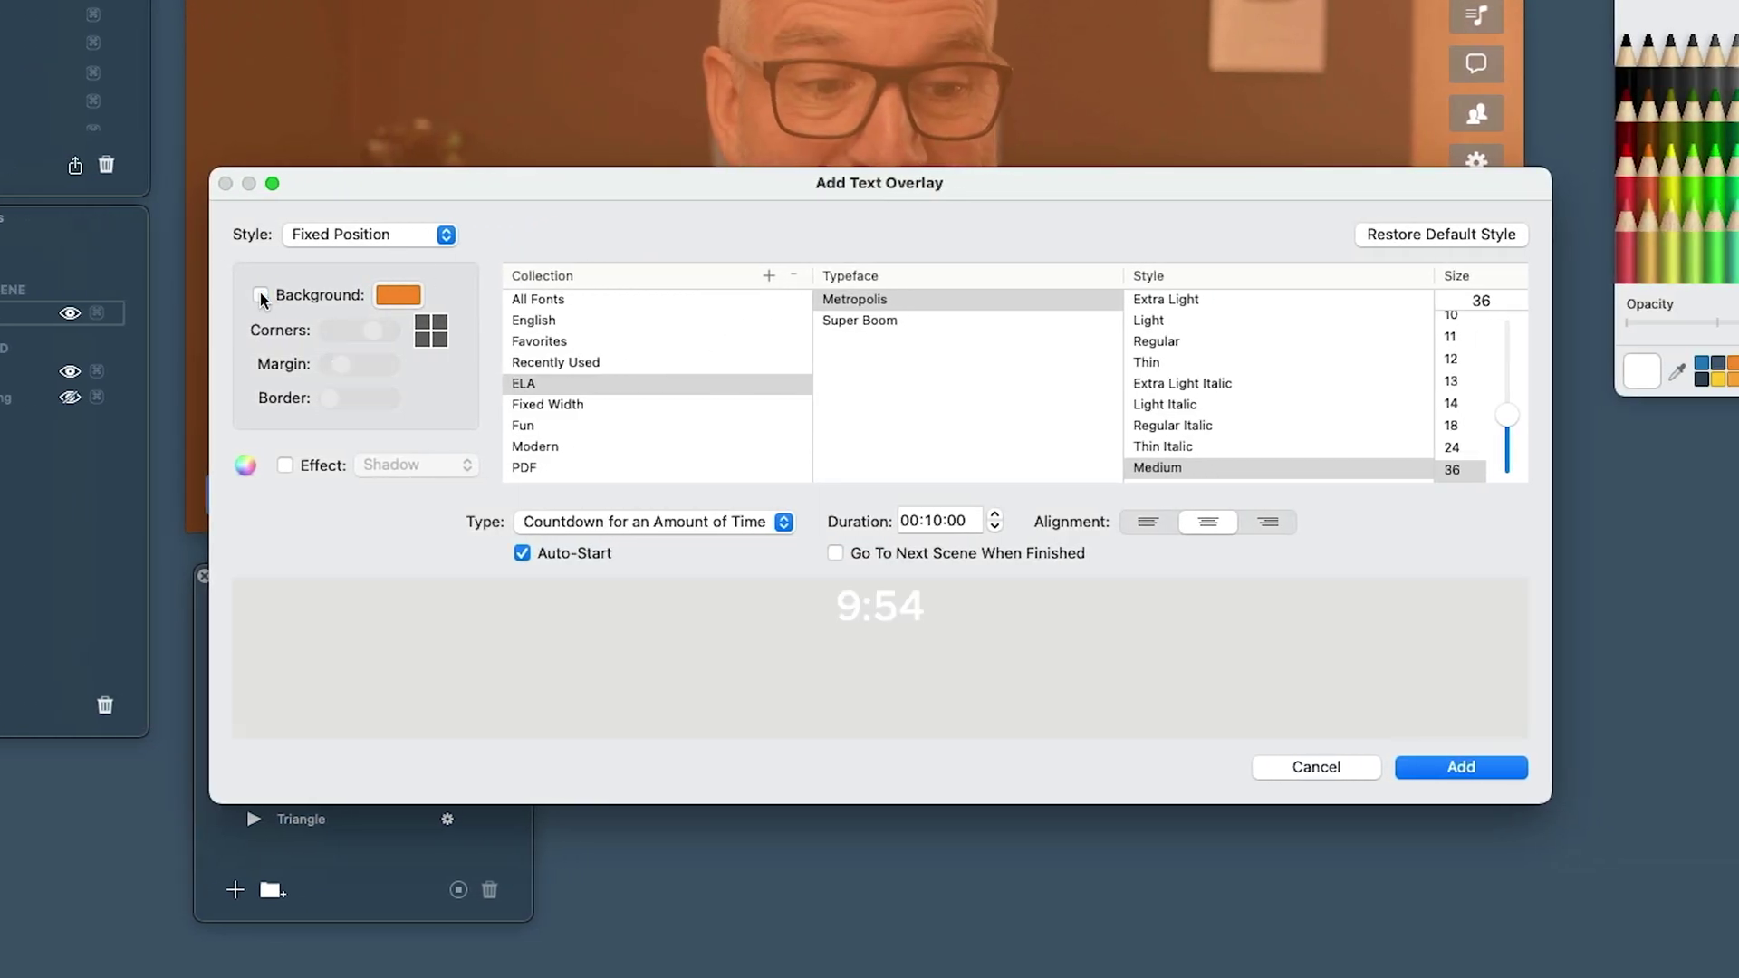
click(835, 327)
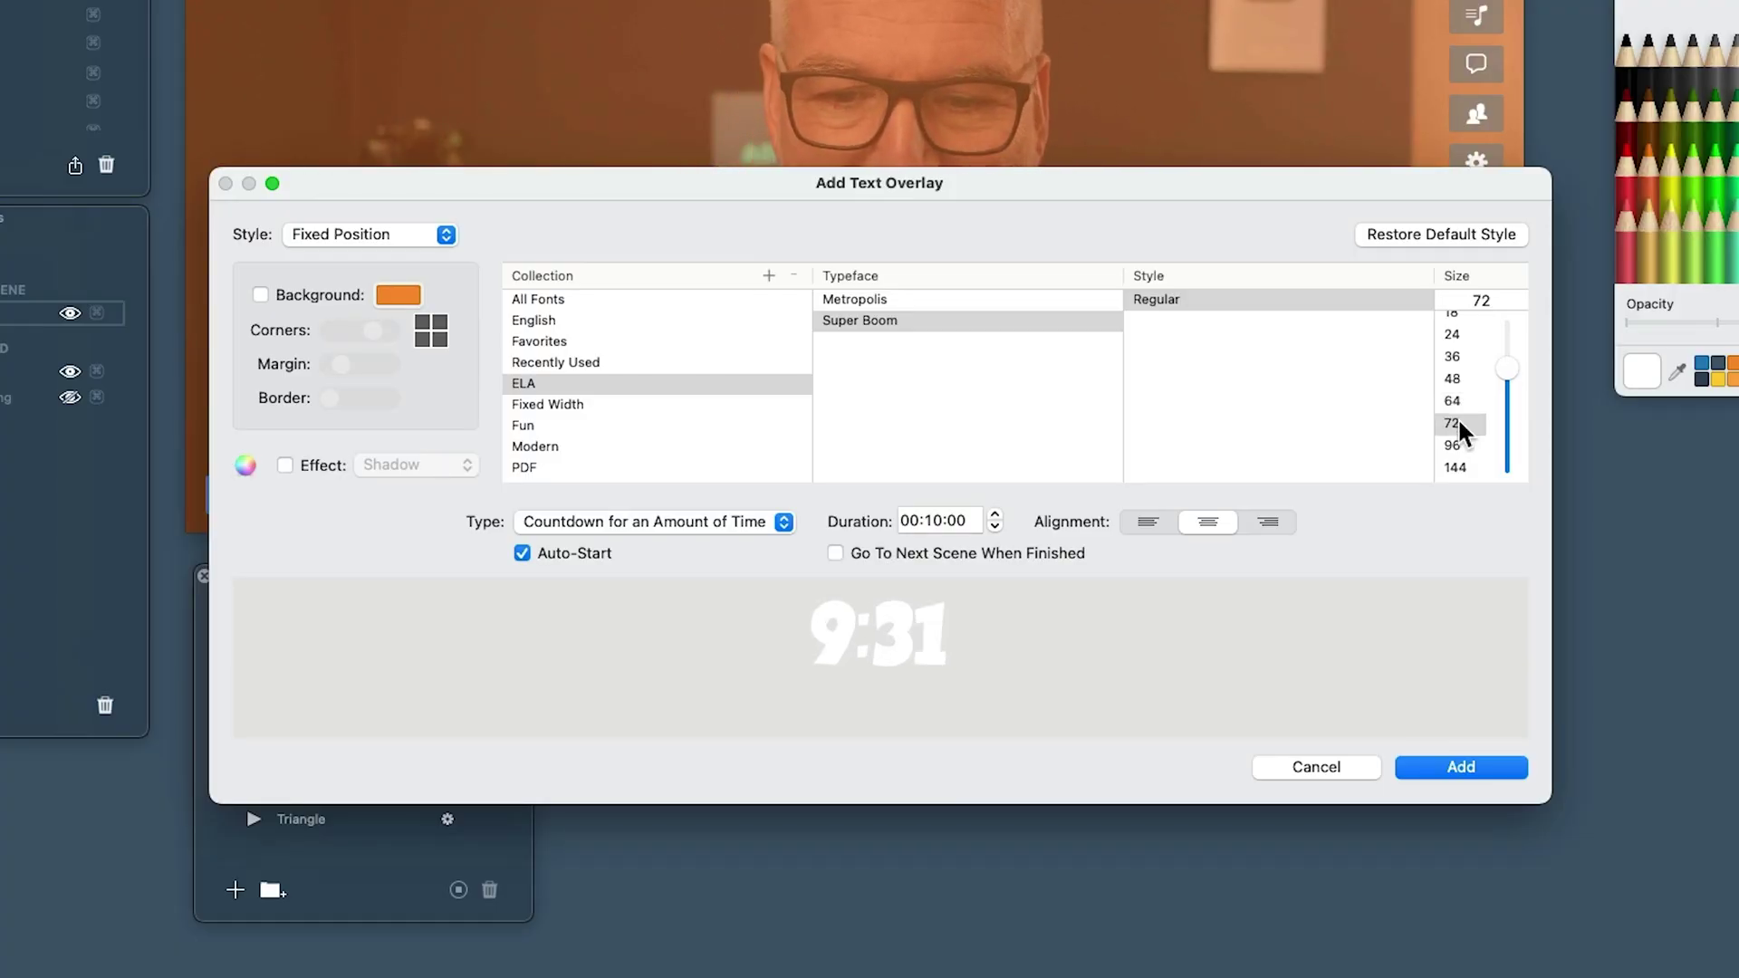
click(1454, 445)
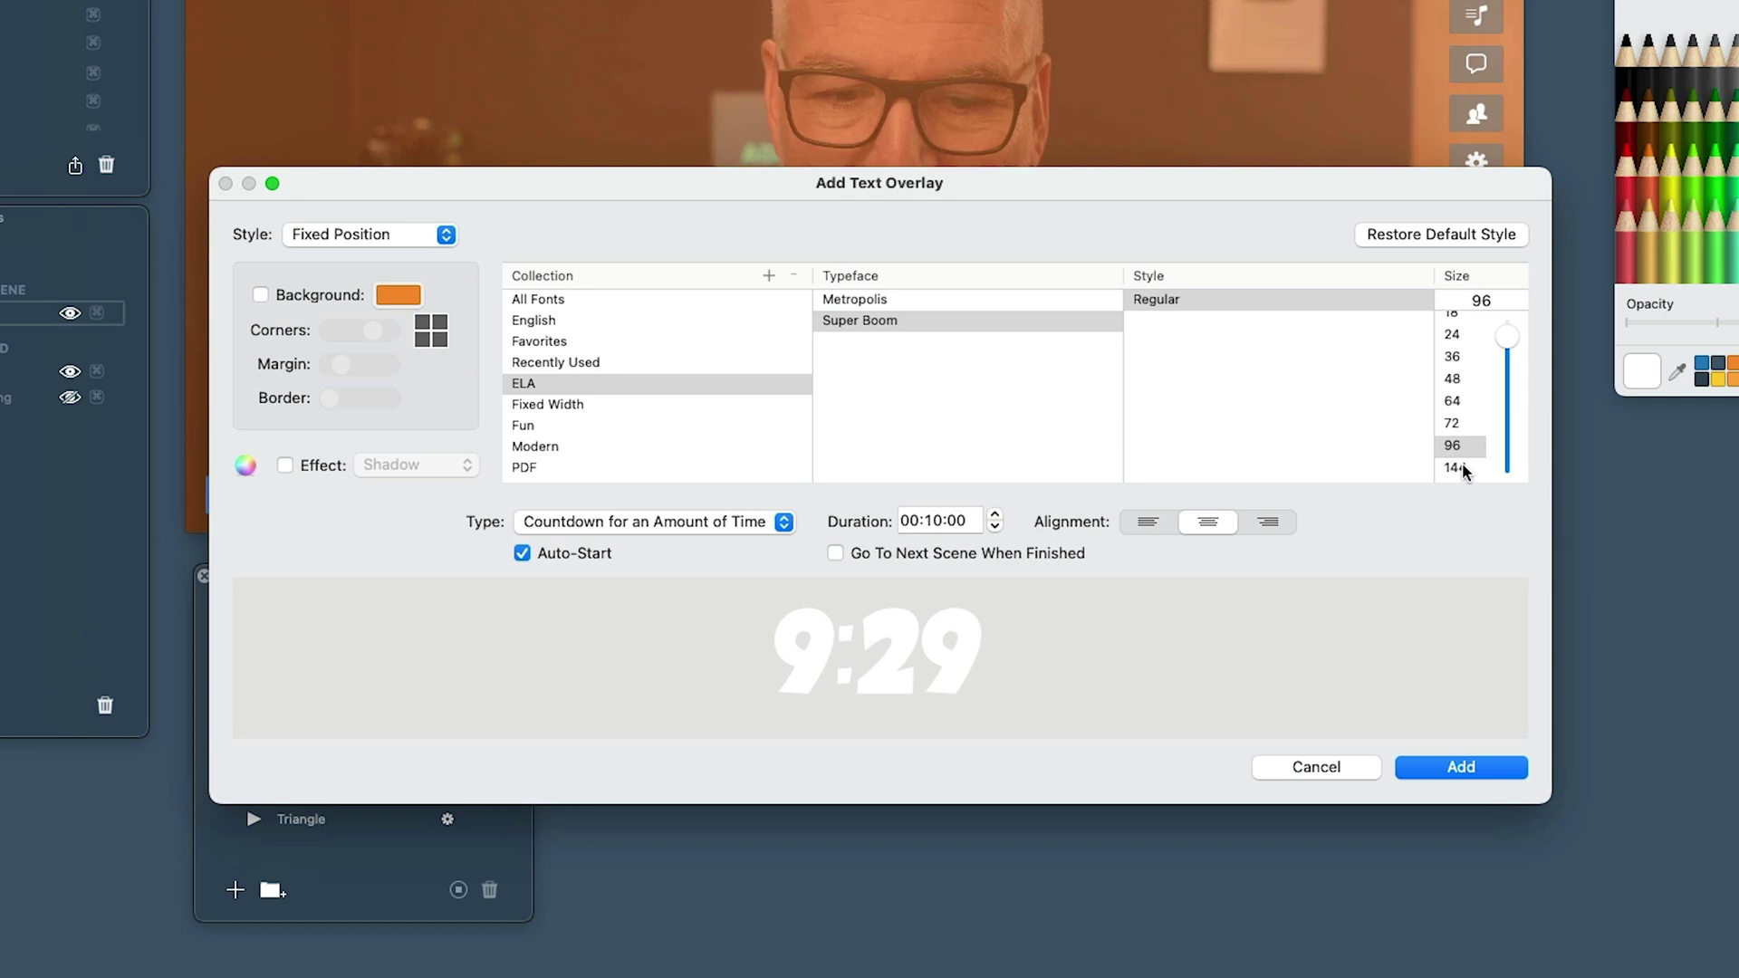
click(1454, 467)
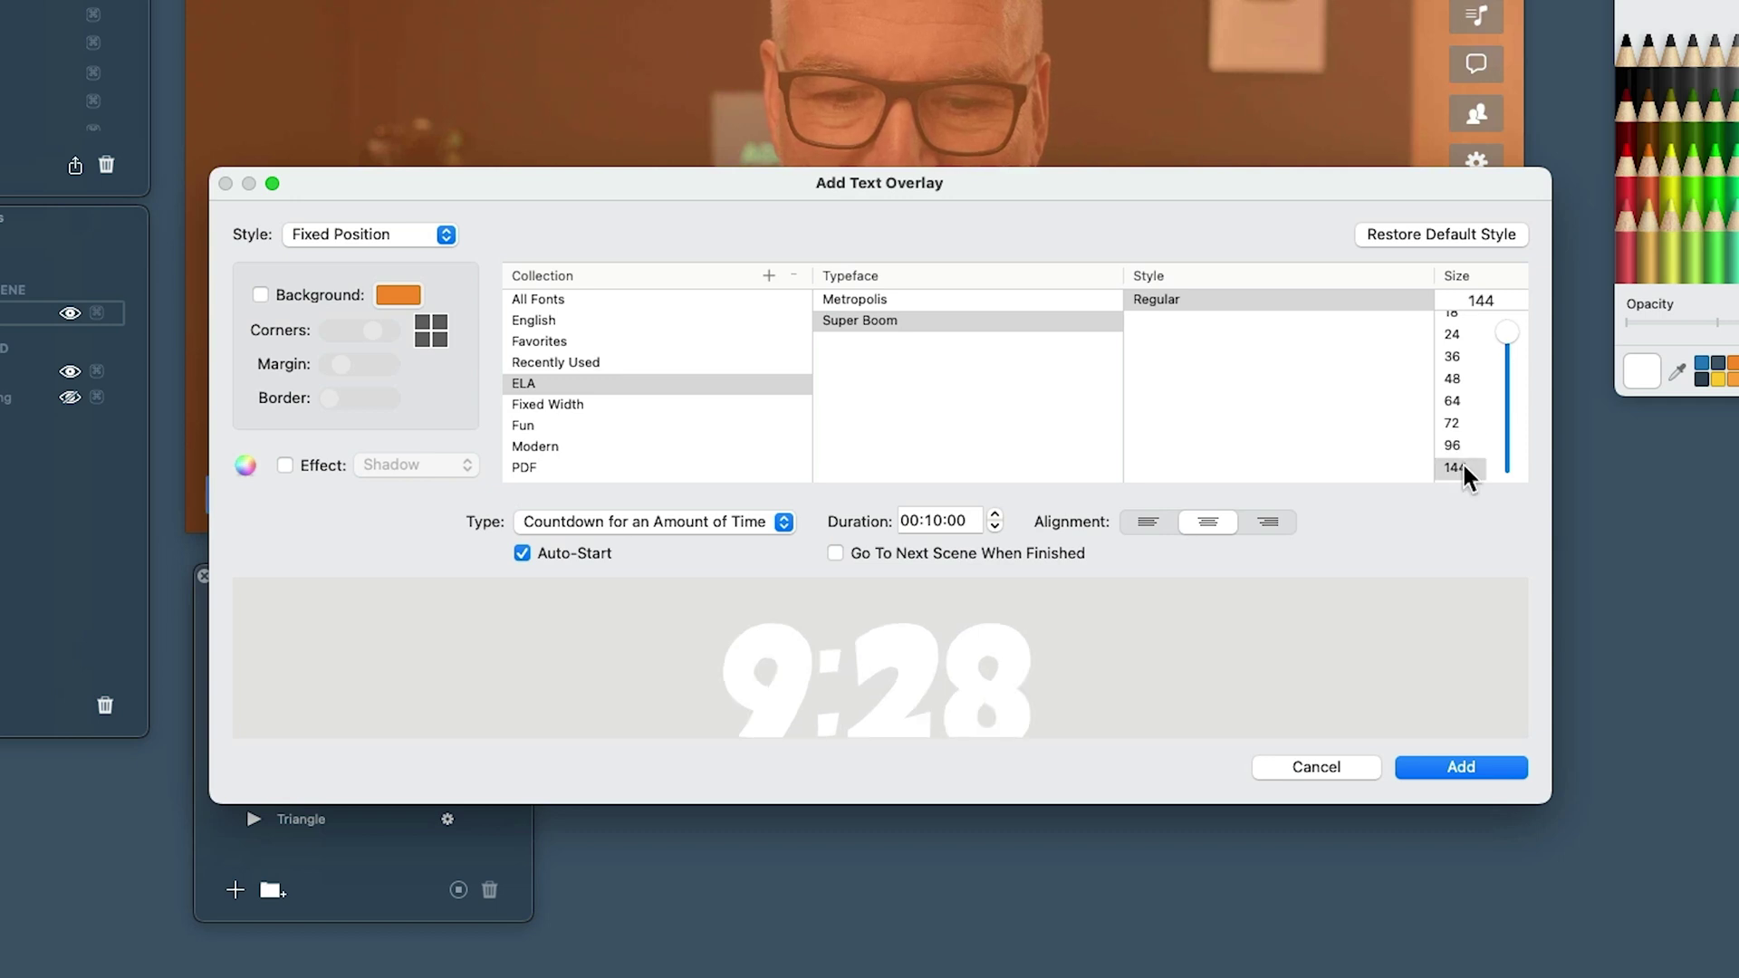
click(1460, 768)
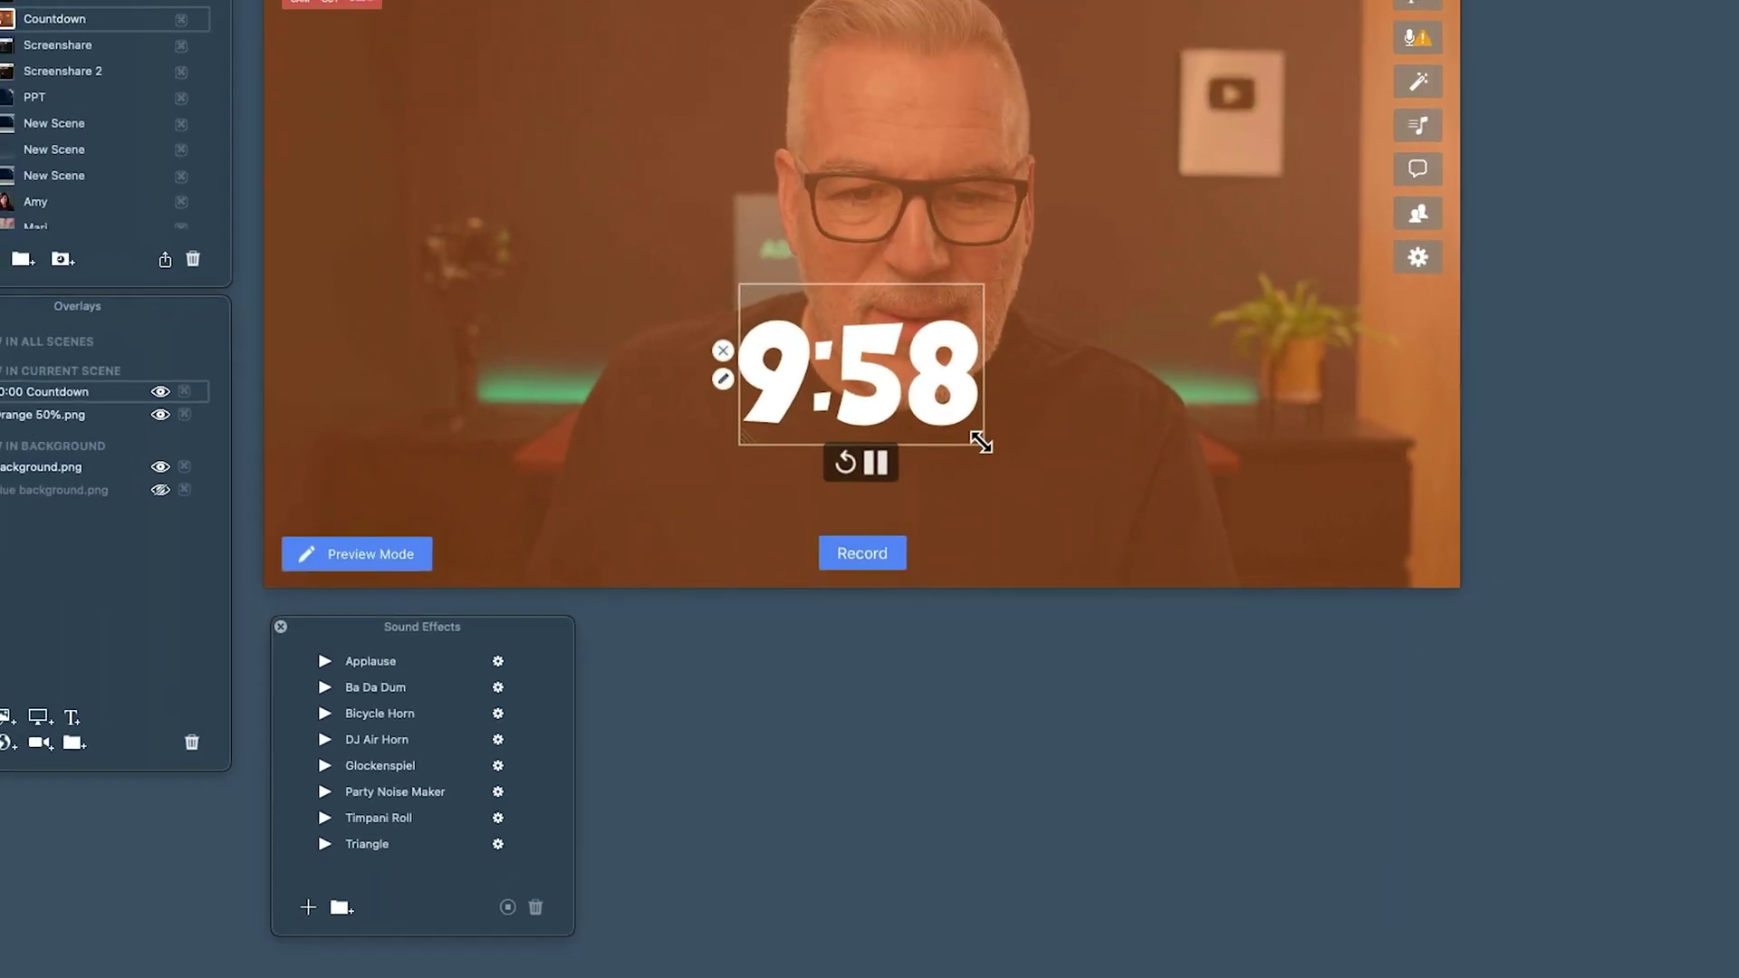
Enlarge the countdown, centre it on the video, and bring up its overlay settings.
drag(1040, 400, 1117, 457)
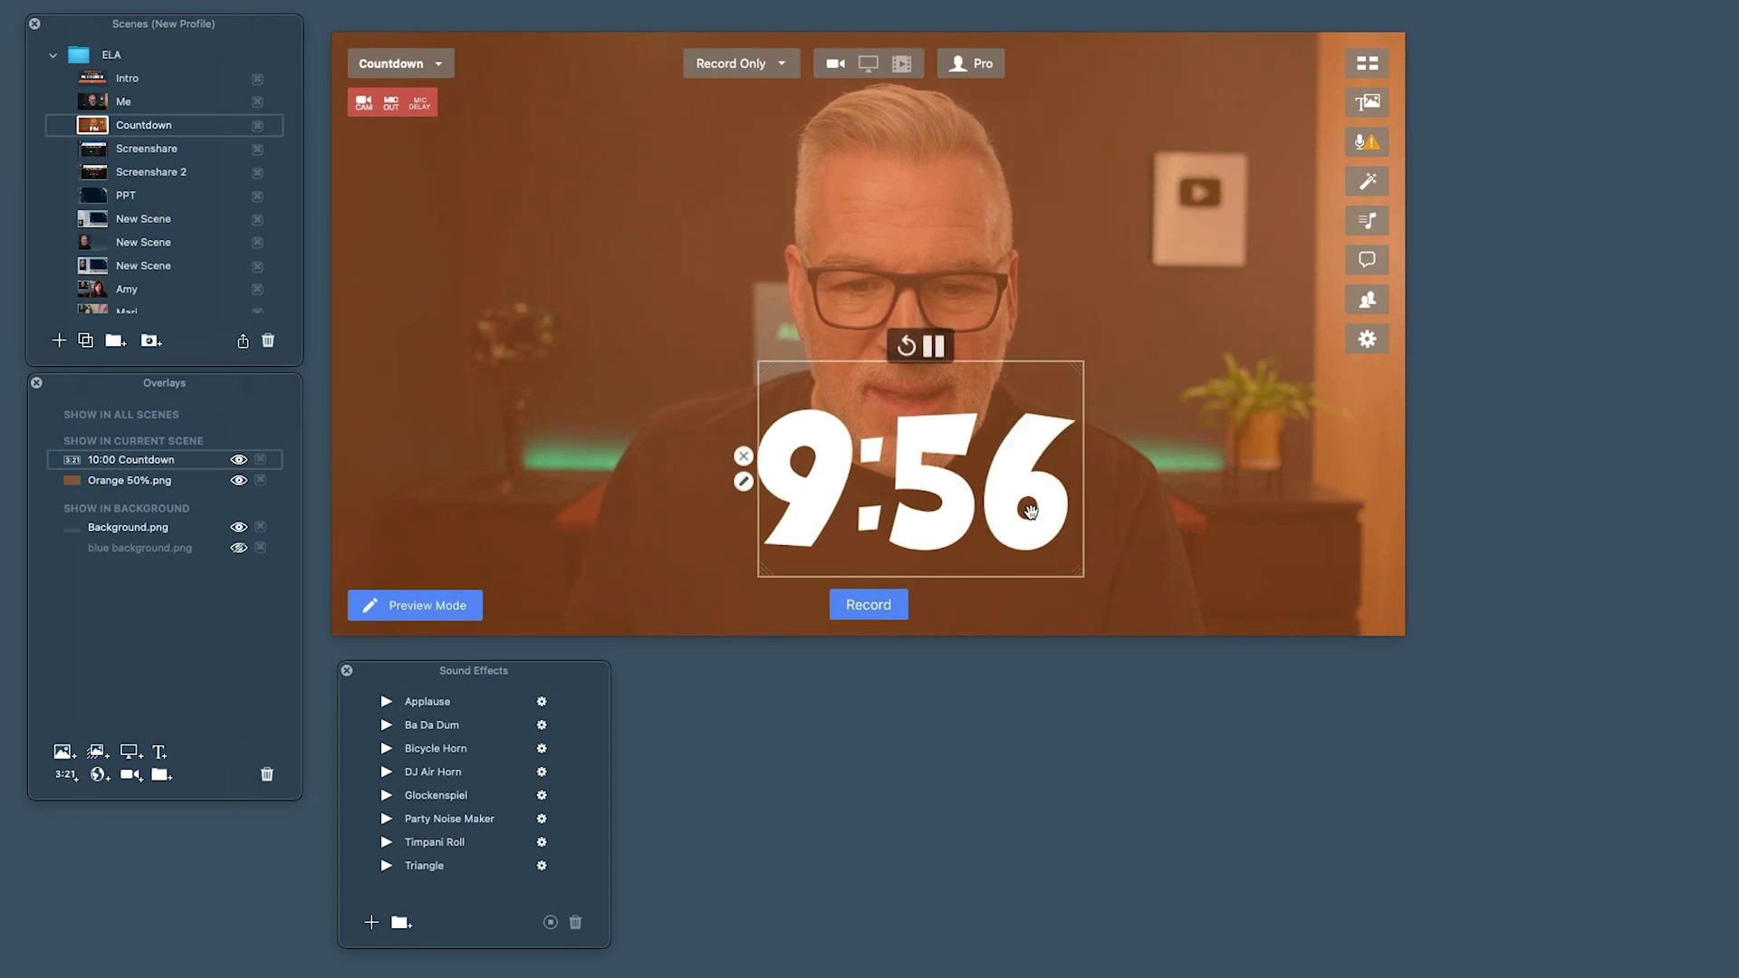
drag(1030, 511, 980, 482)
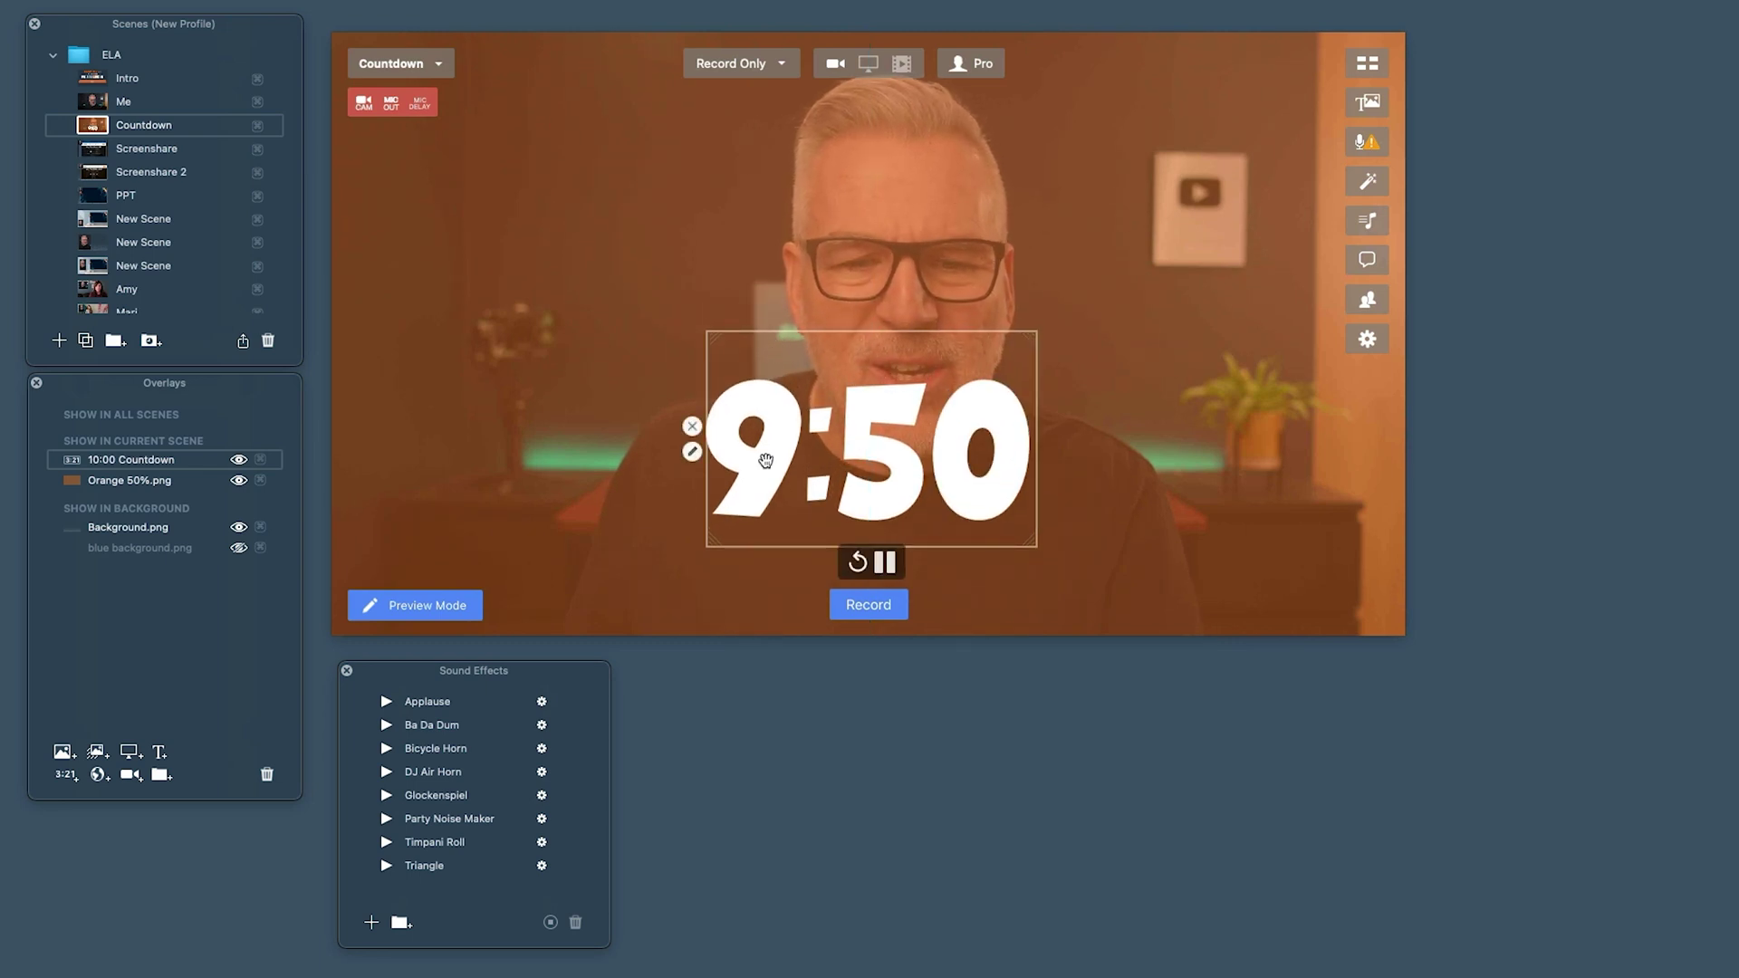
click(687, 452)
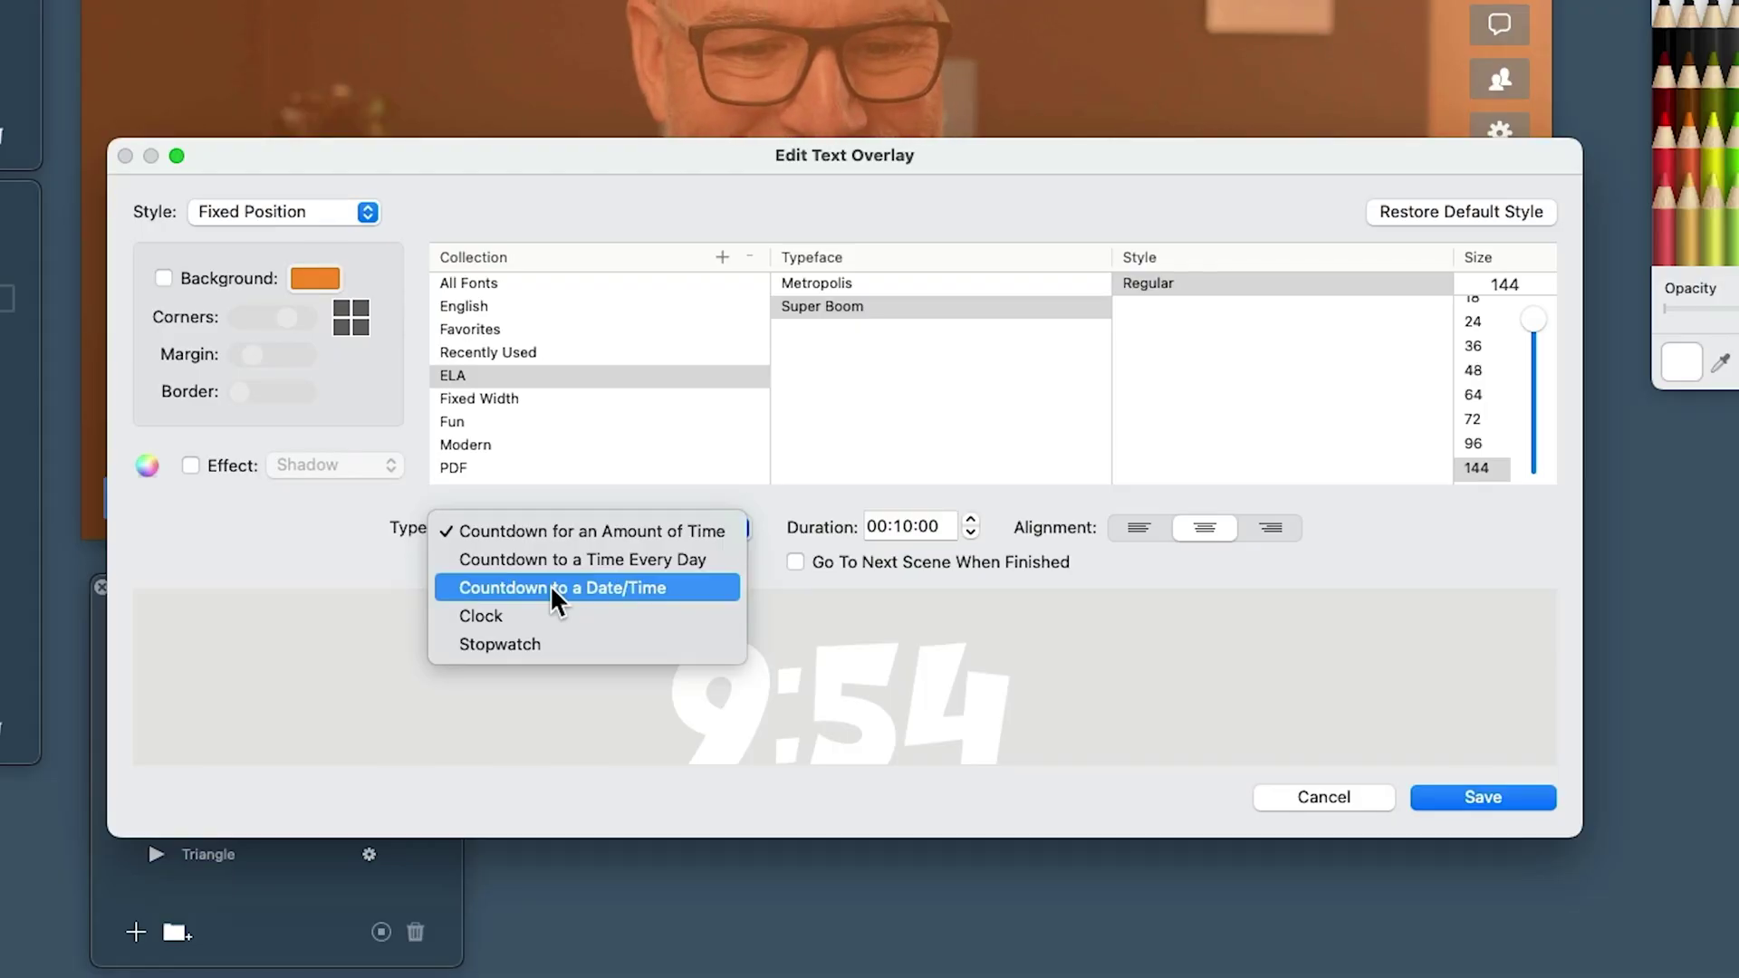
Enable Go To Next Scene When Finished for the fixed-time countdown and save it.
click(550, 585)
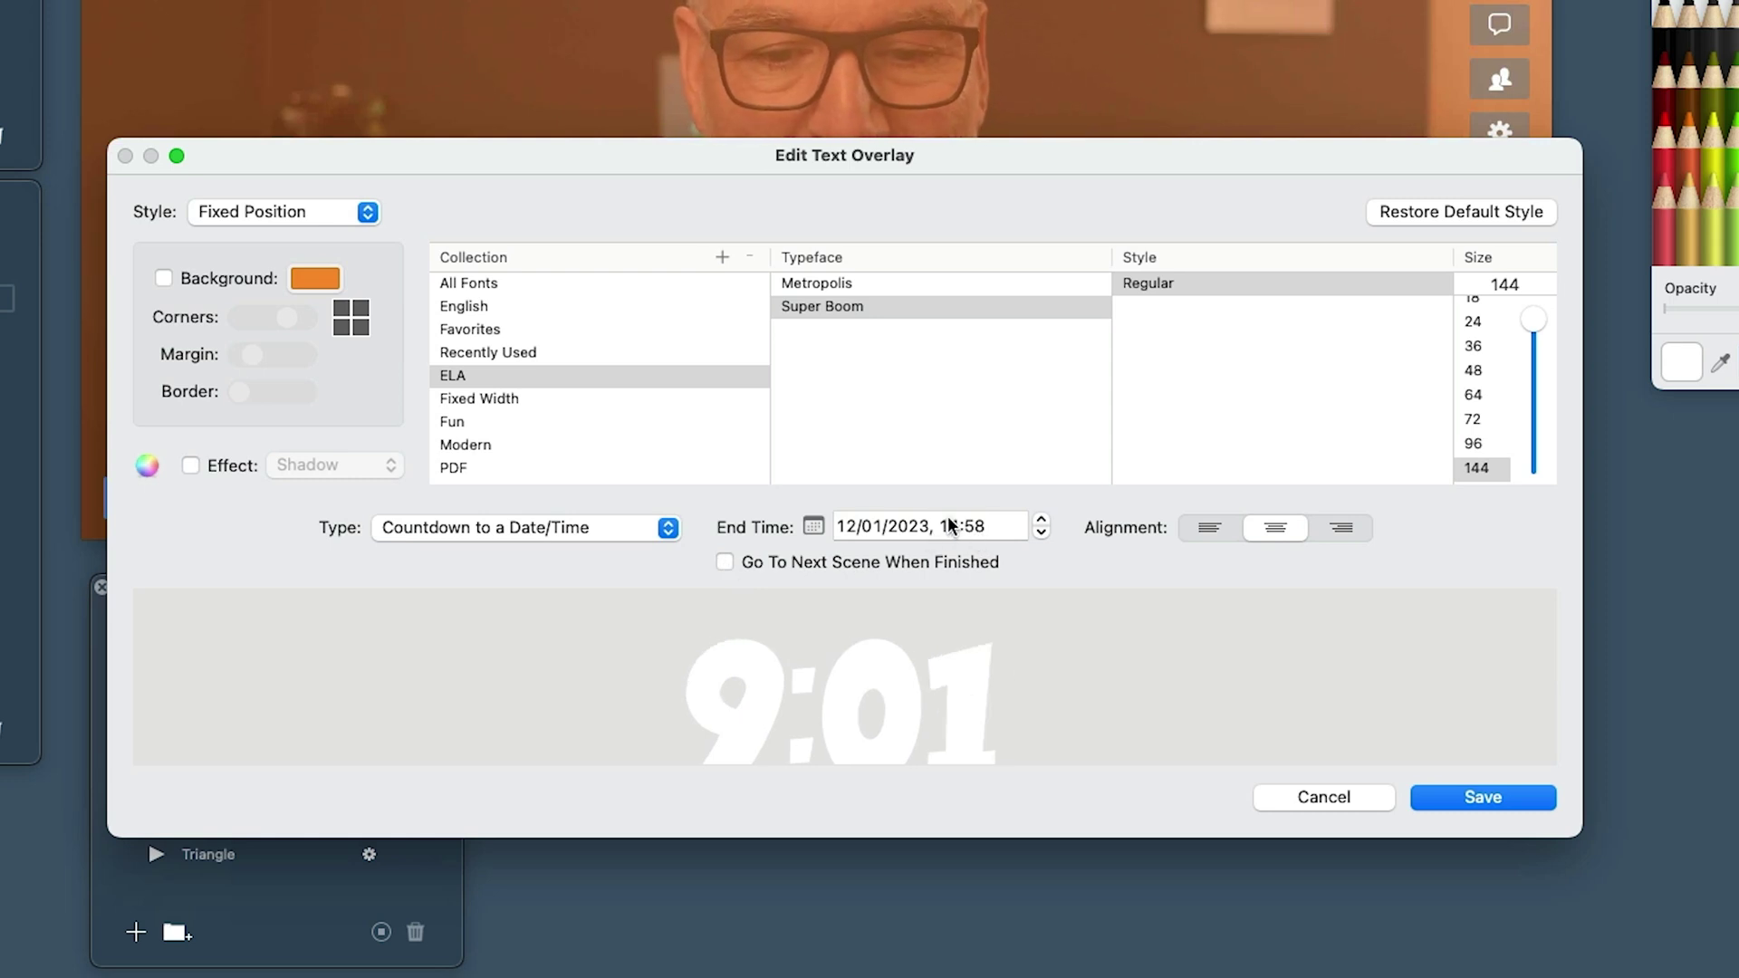
click(728, 561)
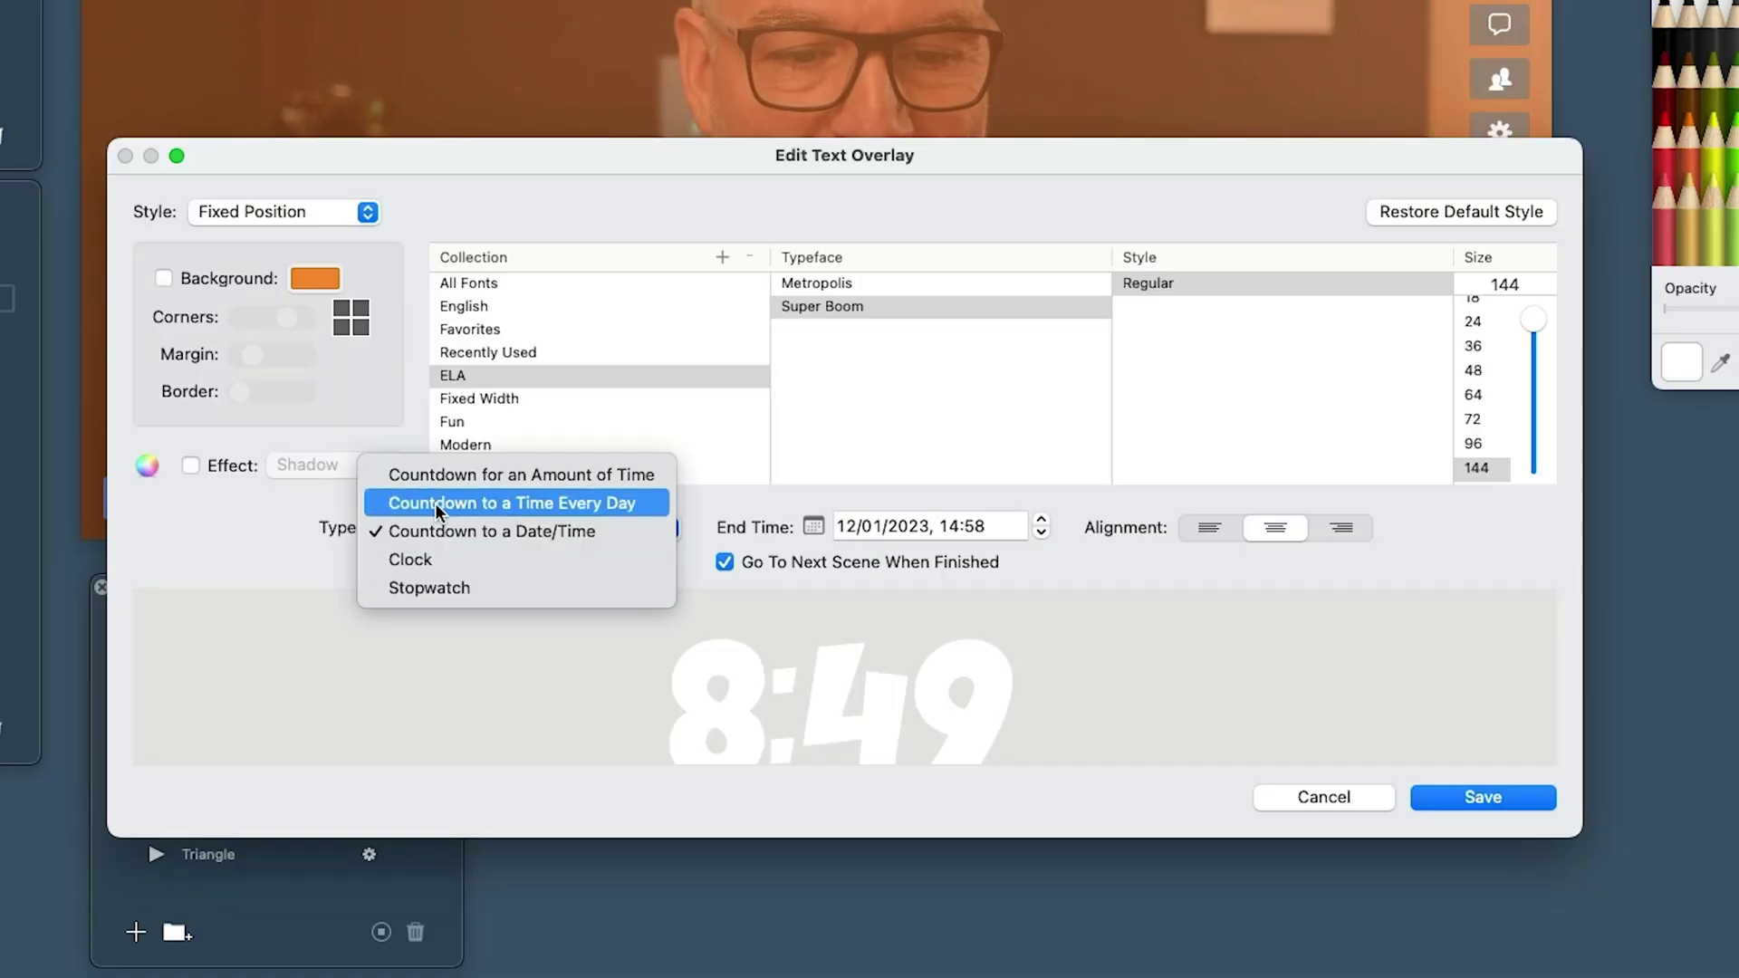
click(438, 476)
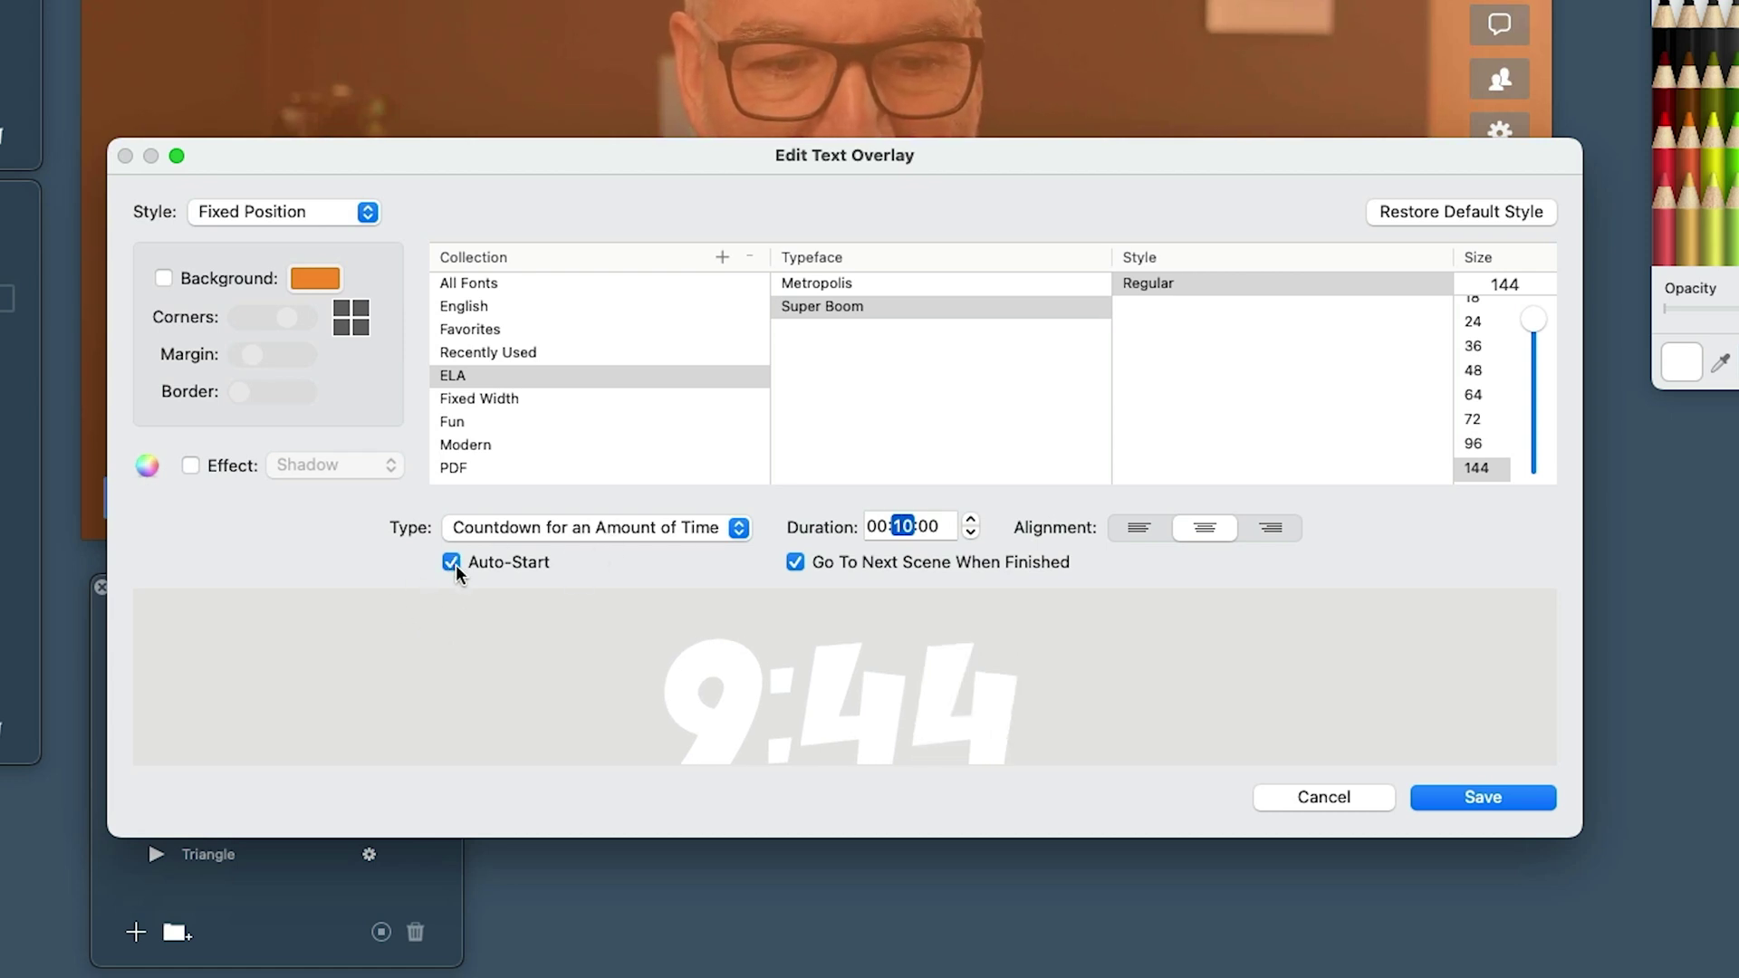
click(1465, 797)
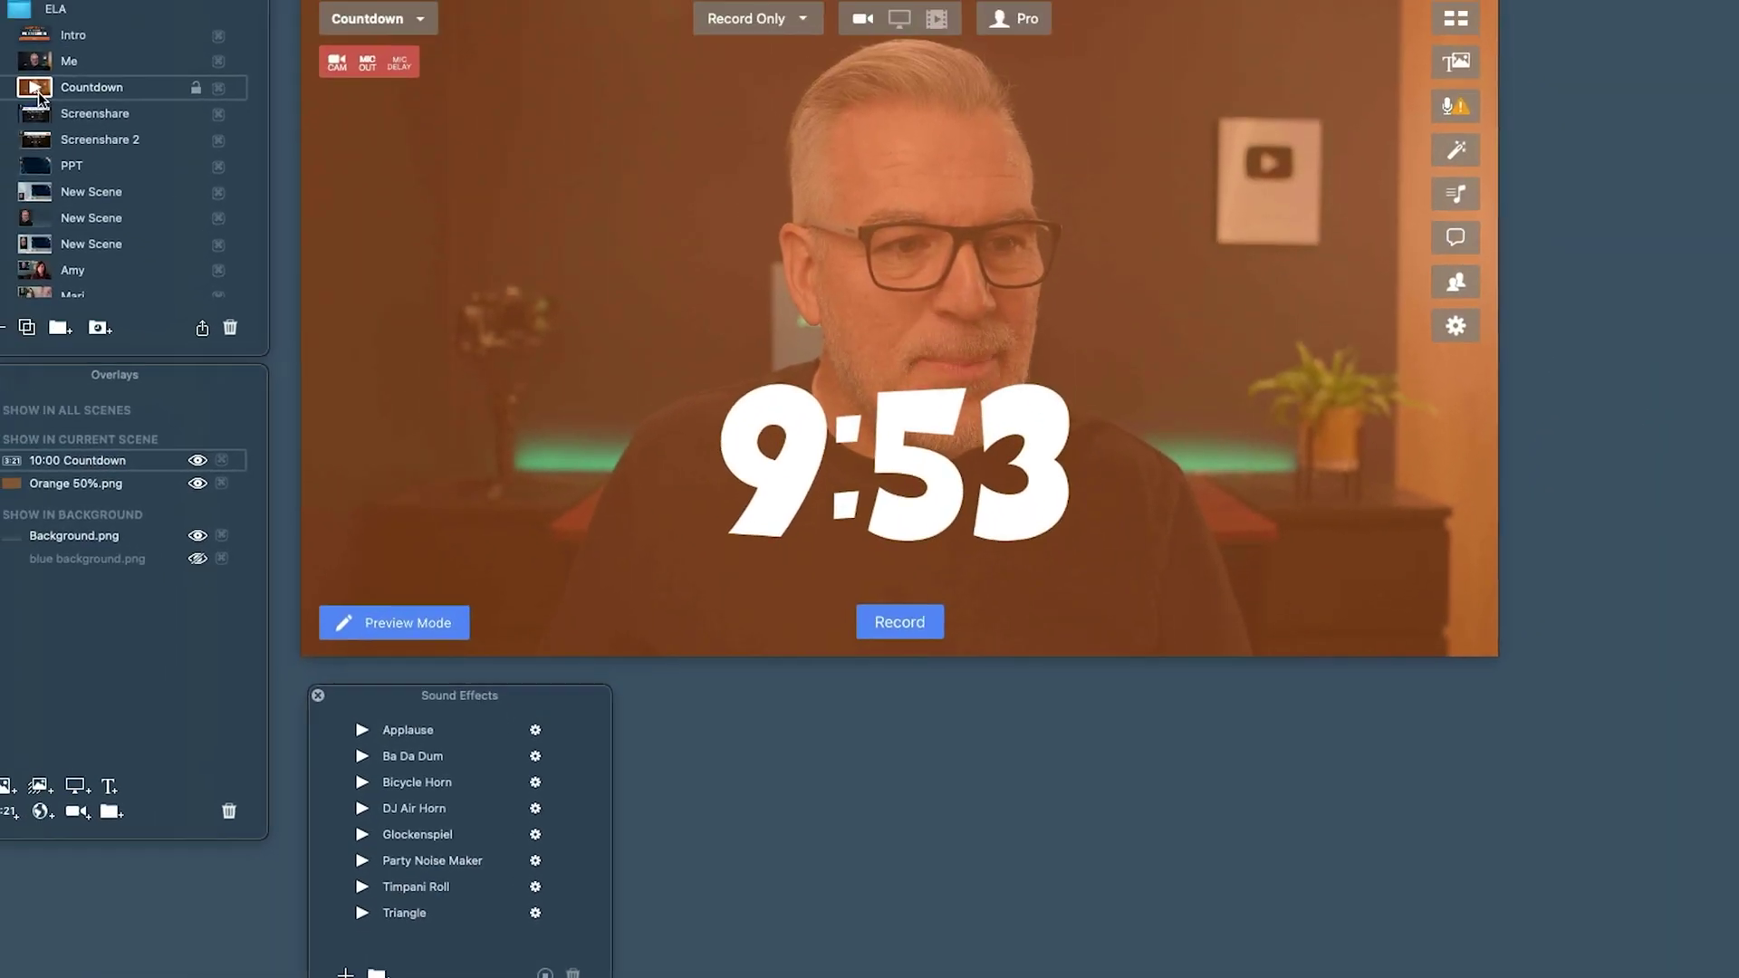
Move the Countdown scene above Me in the scene list and begin a text overlay on it.
mouse_move(83, 127)
mouse_down()
mouse_move(111, 113)
mouse_move(97, 113)
mouse_up()
click(88, 131)
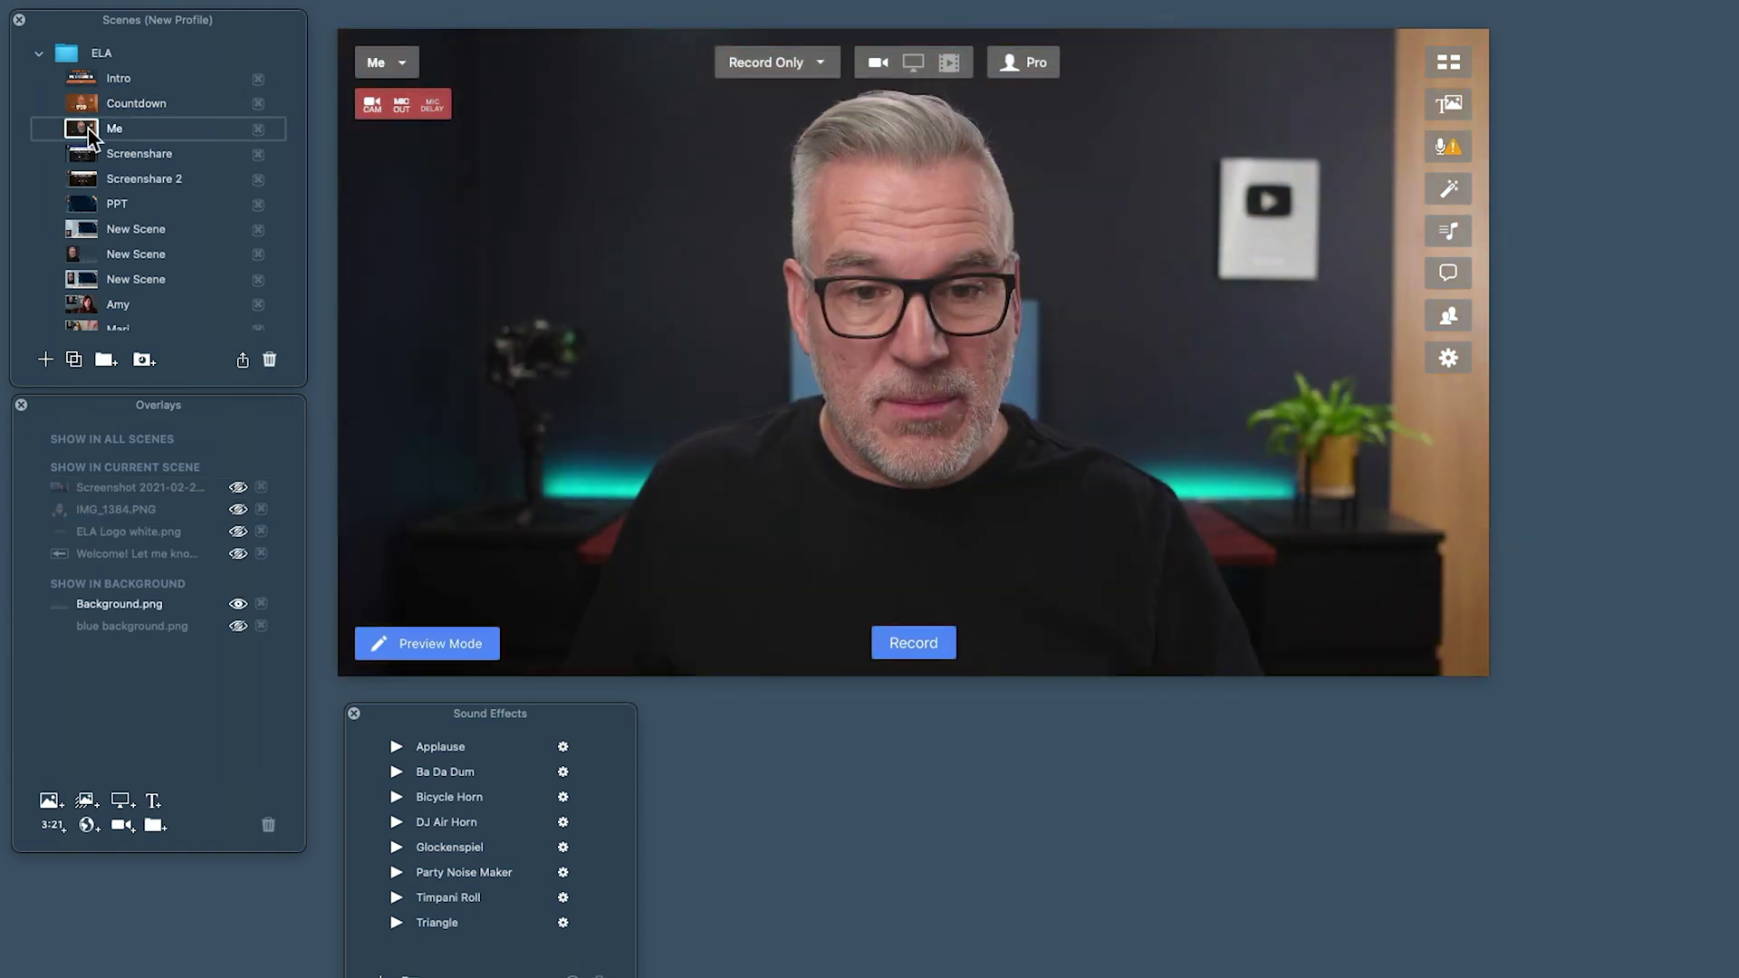
click(83, 106)
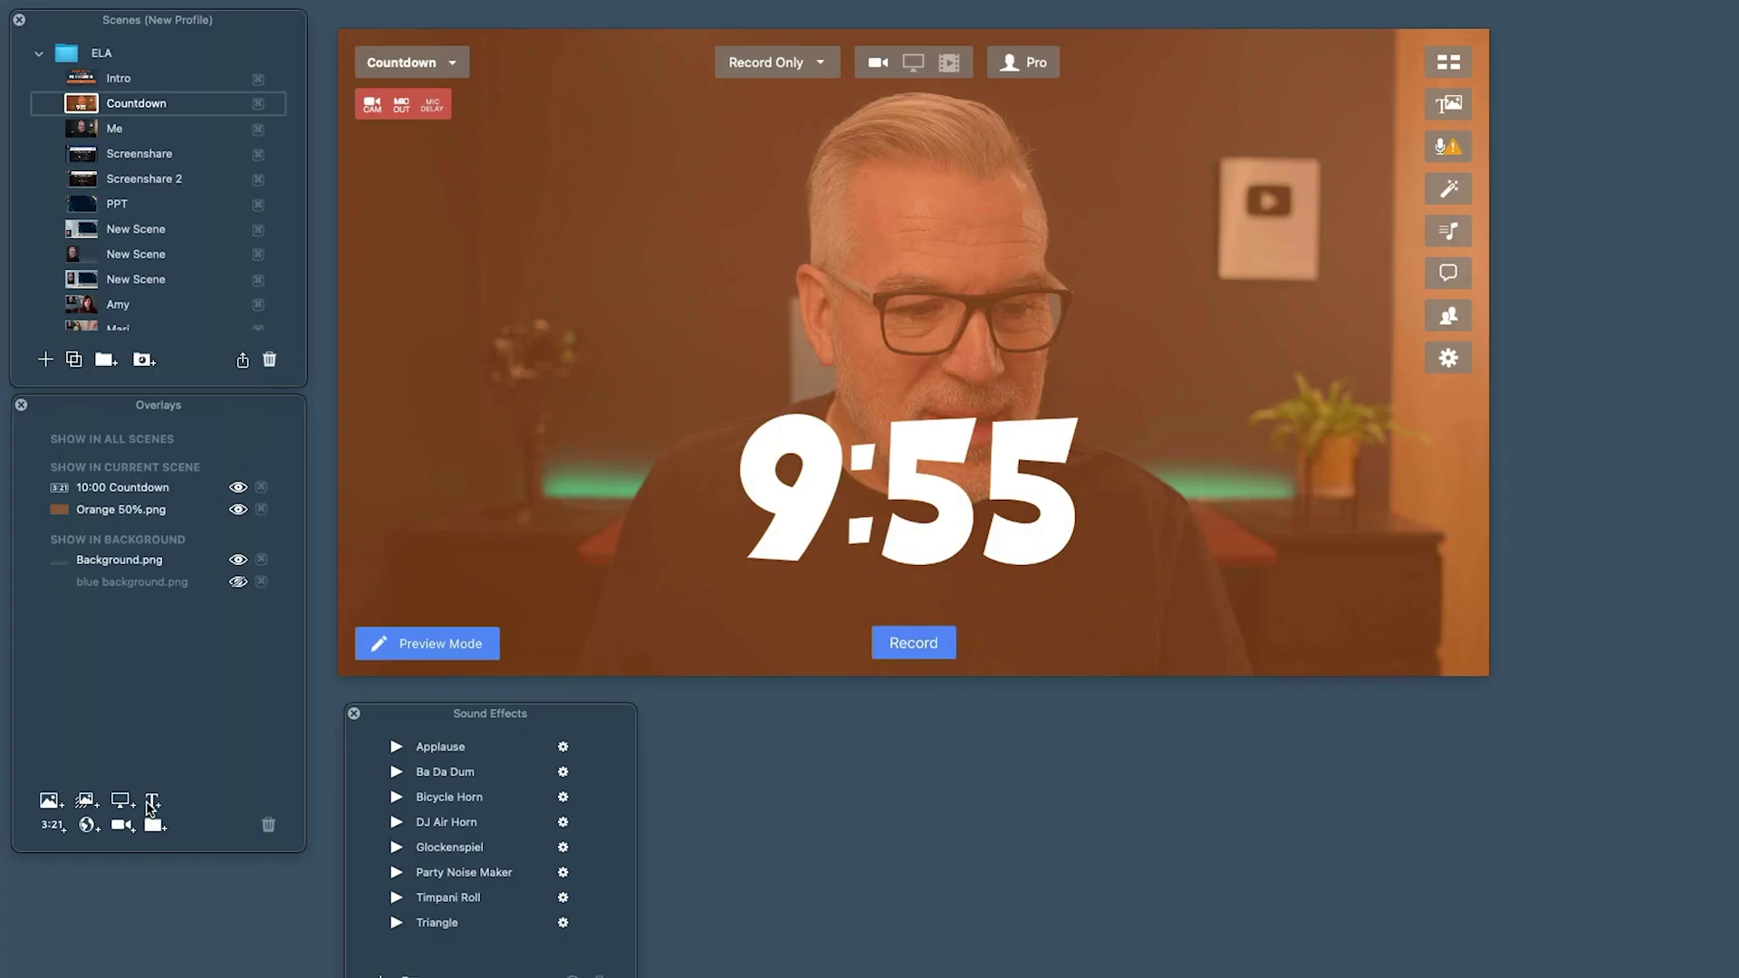
click(151, 801)
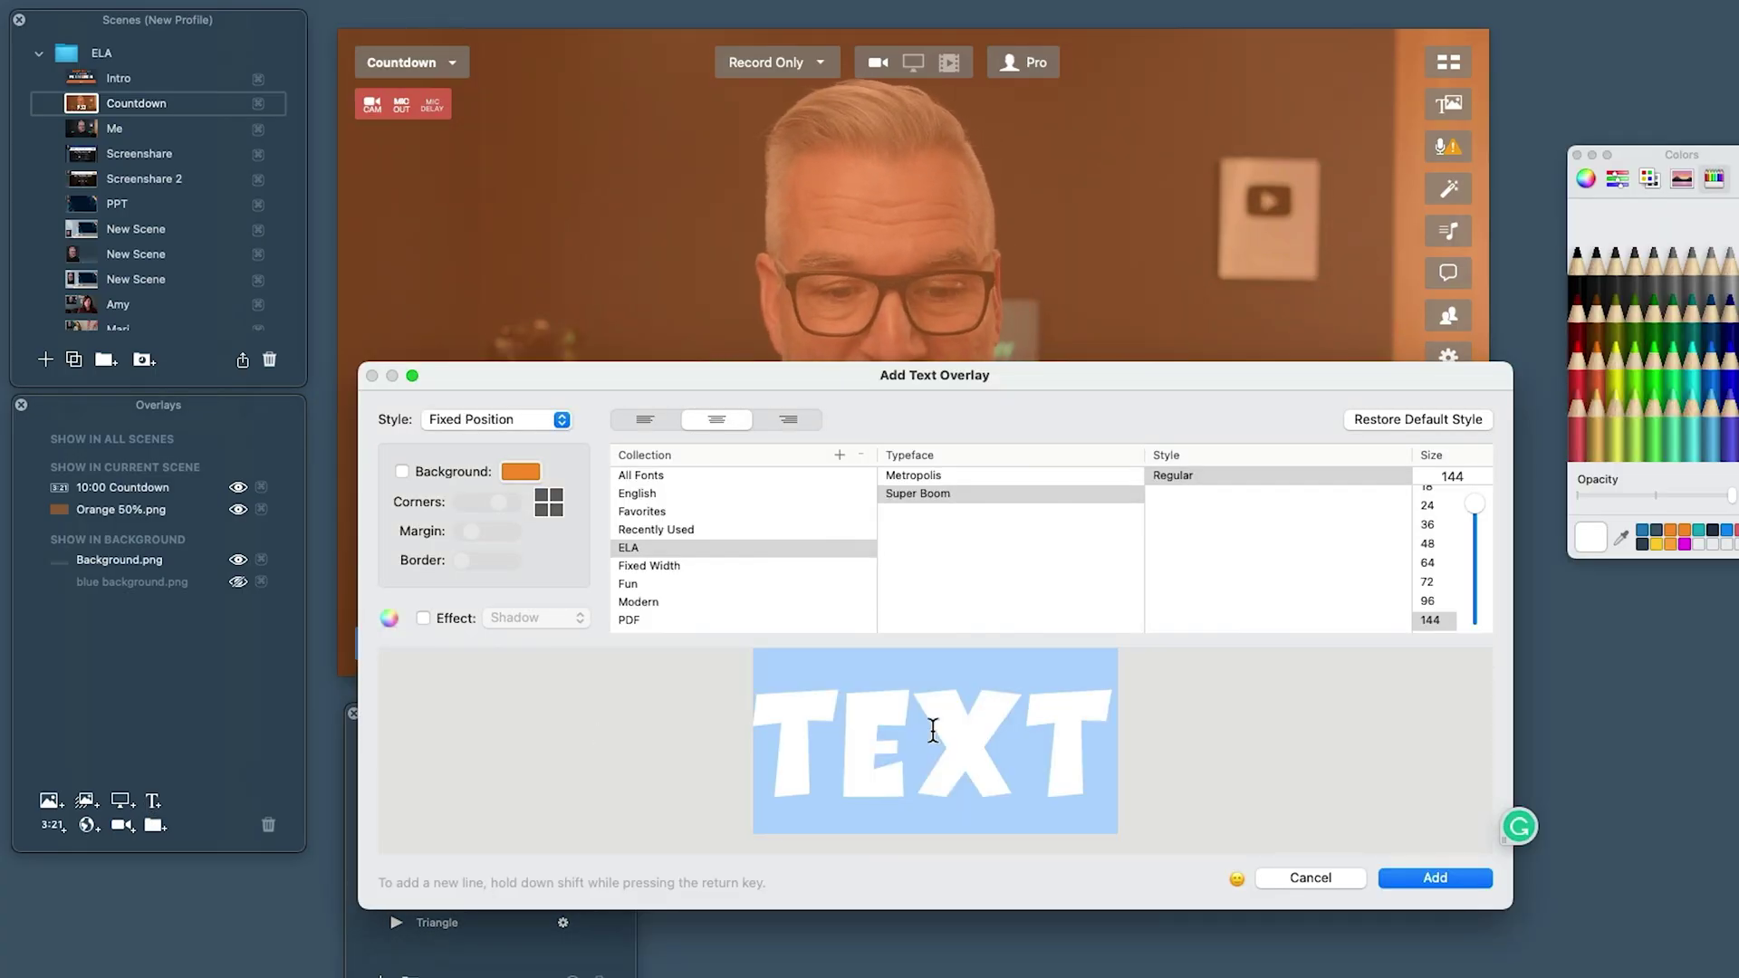
Add a 'STARTING IN' title at the top centre with the countdown centred beneath it.
text(STARTING IN)
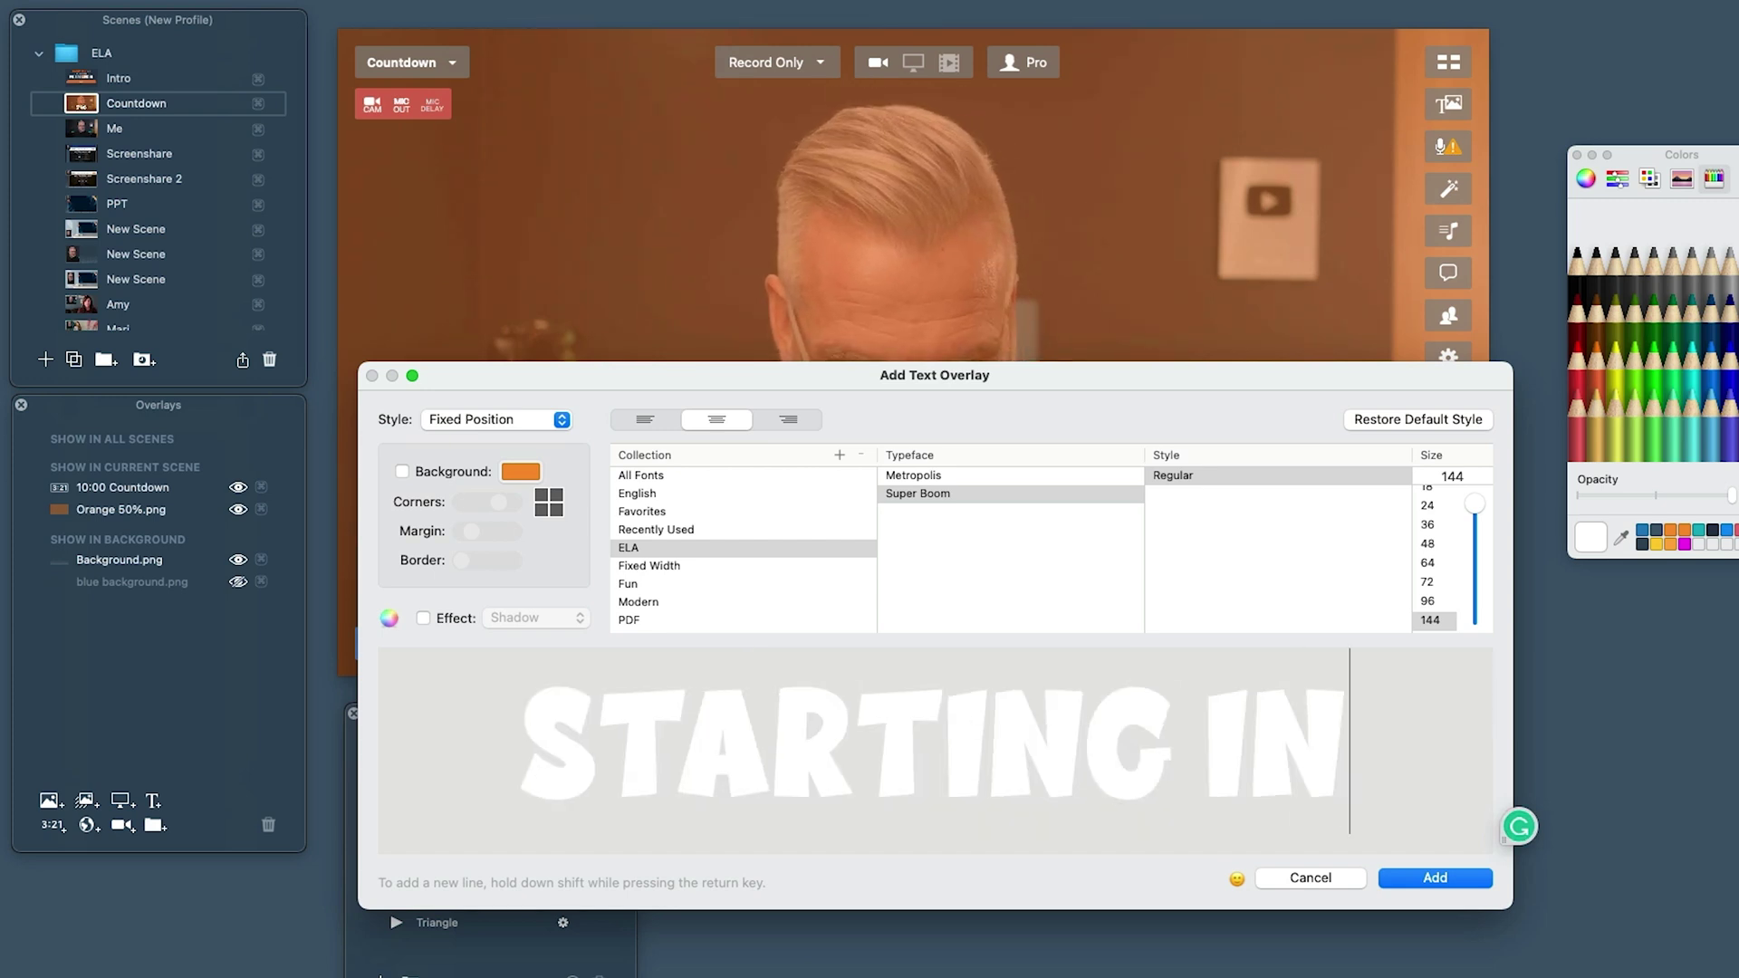
click(1421, 879)
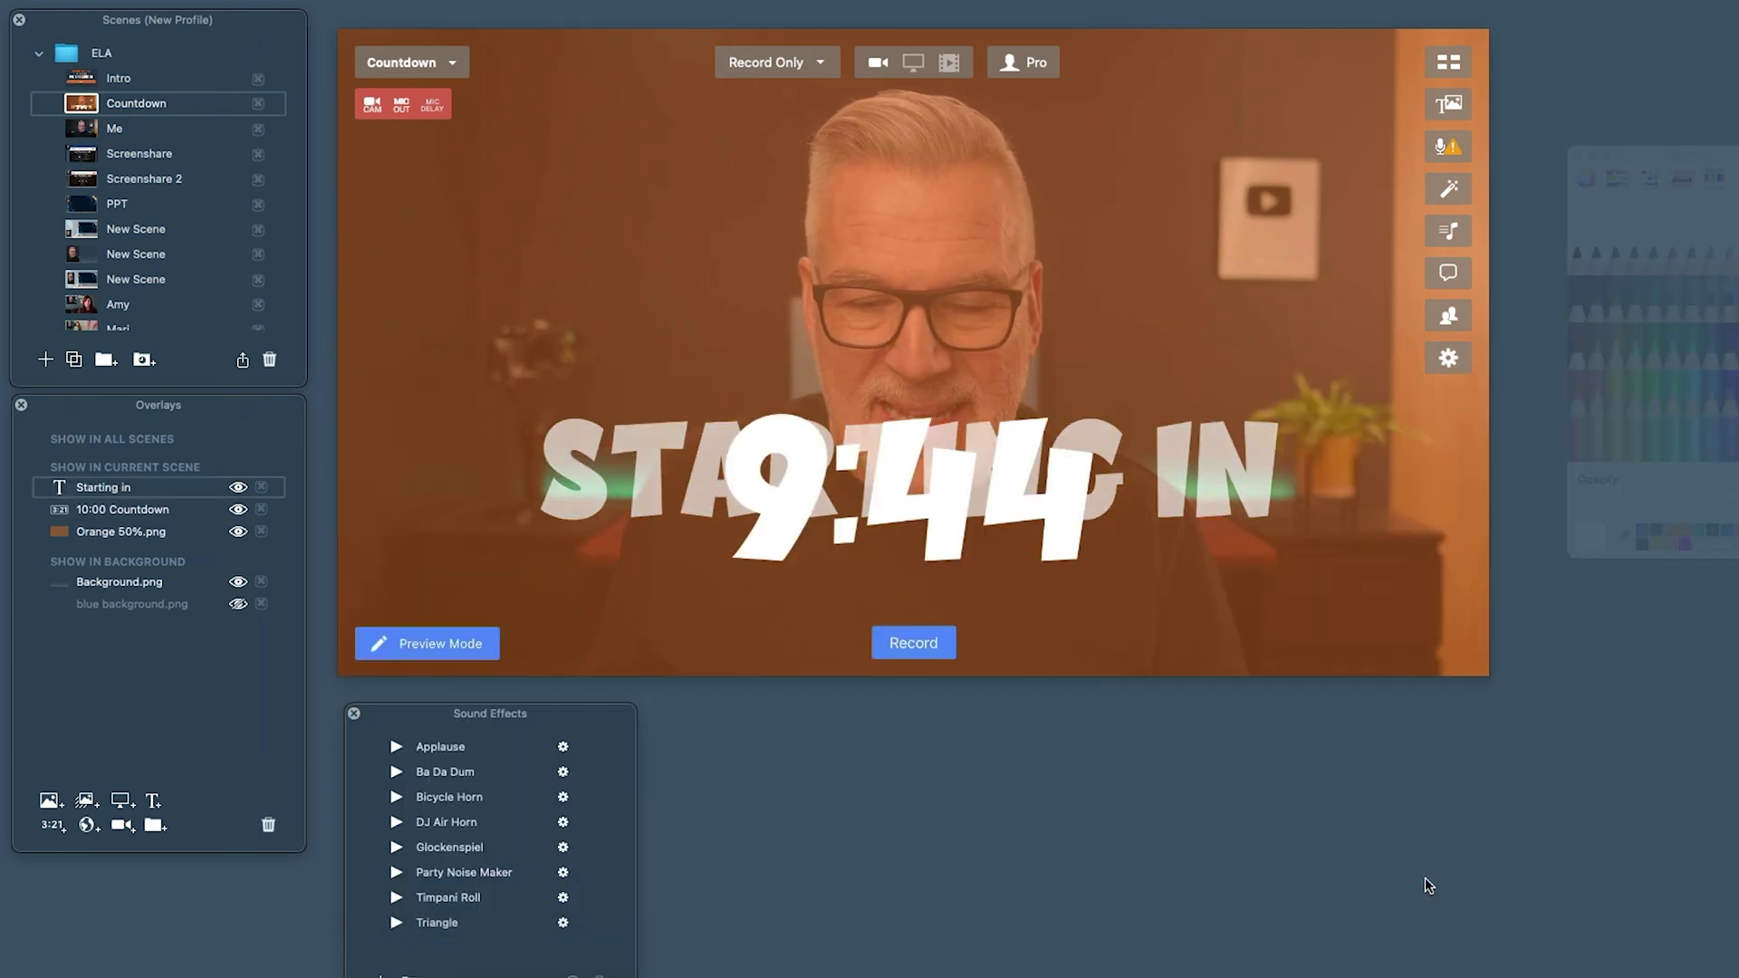
drag(1159, 480, 1171, 240)
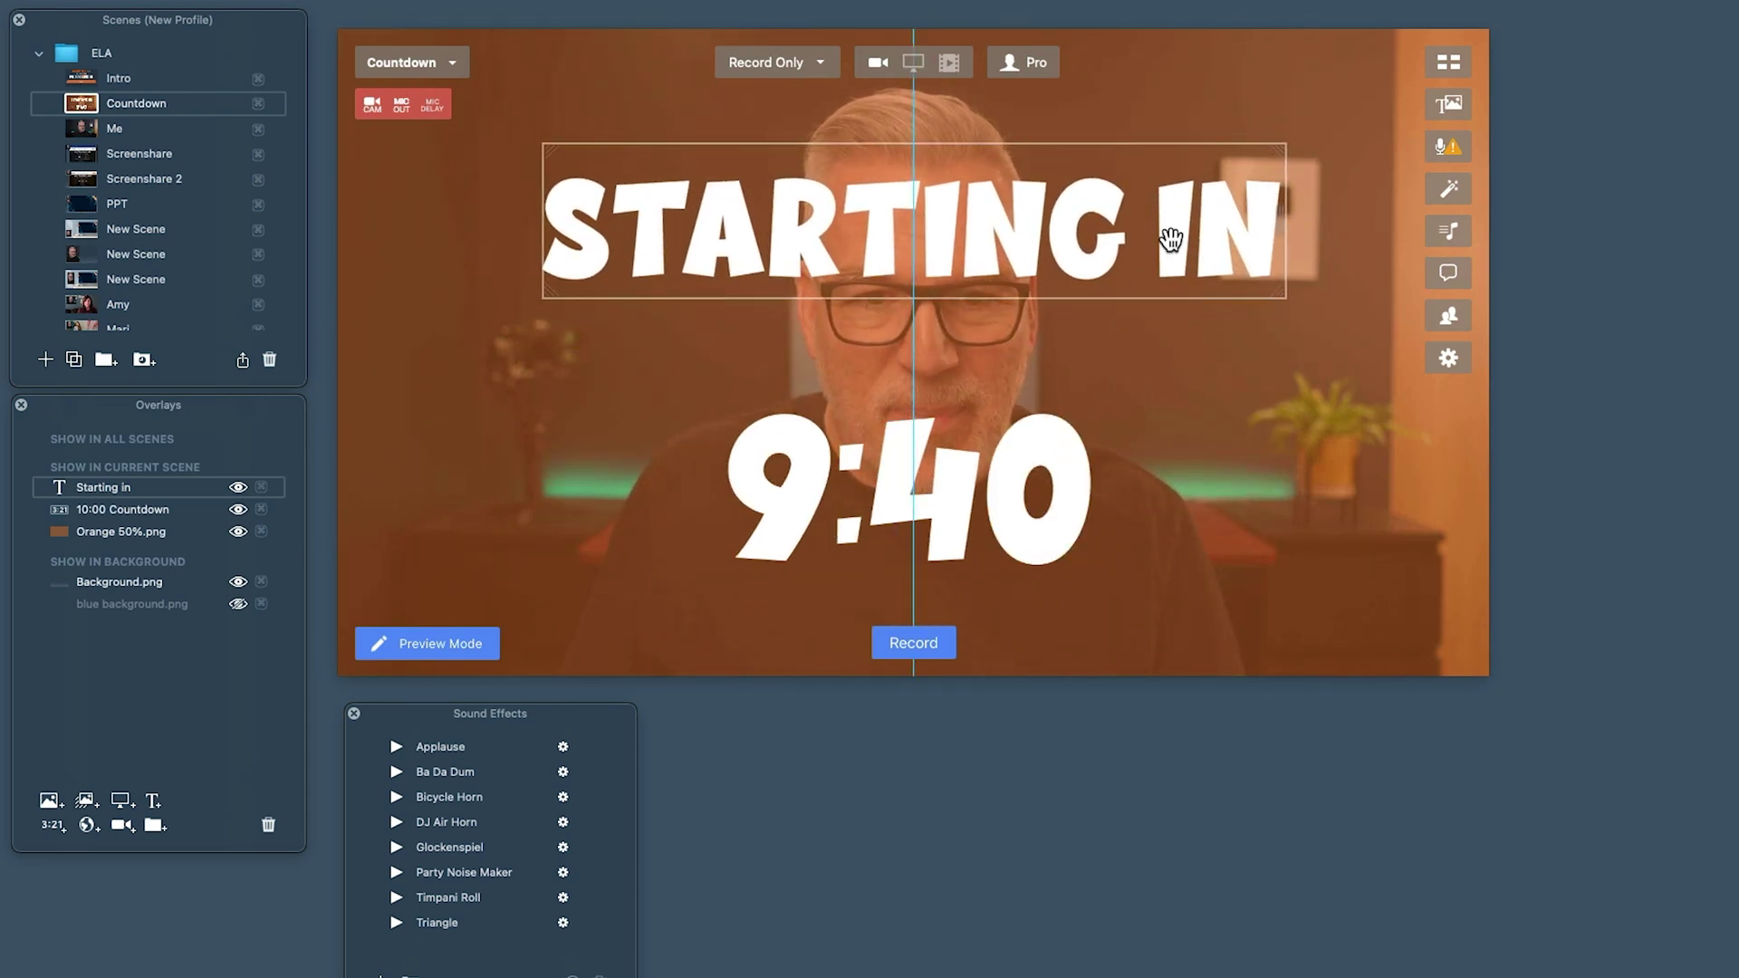
drag(1073, 461, 1074, 437)
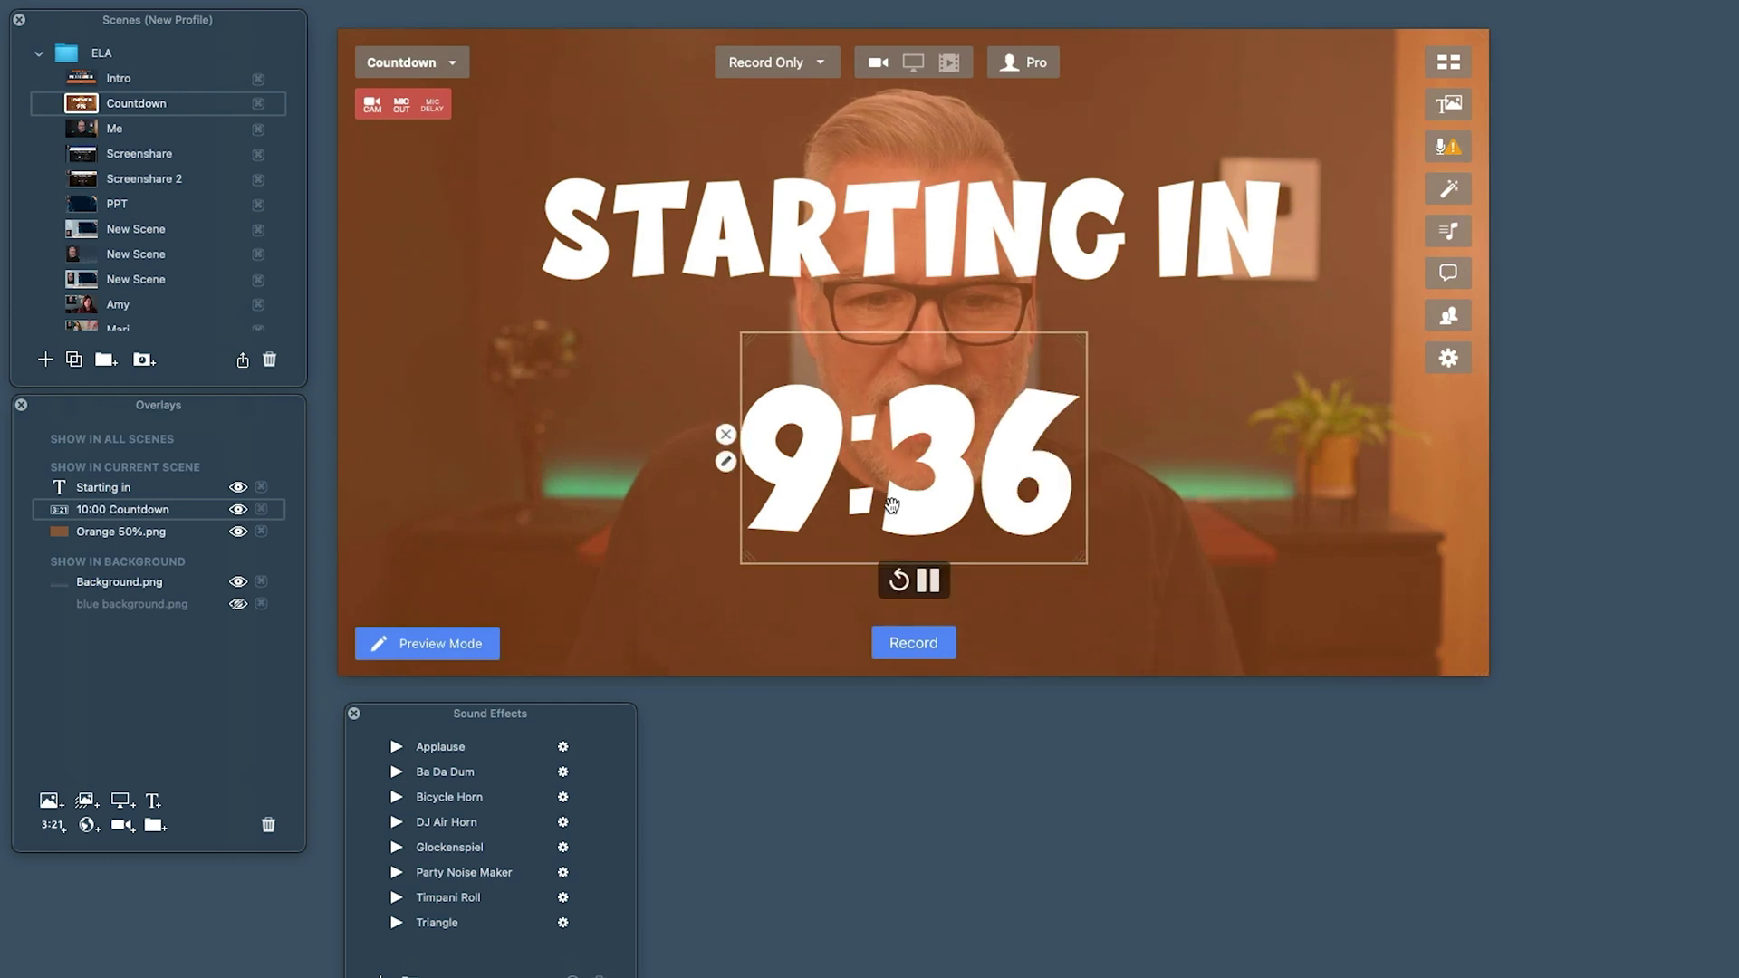
Change the countdown duration to 00:00:15 and save it.
click(722, 462)
click(981, 666)
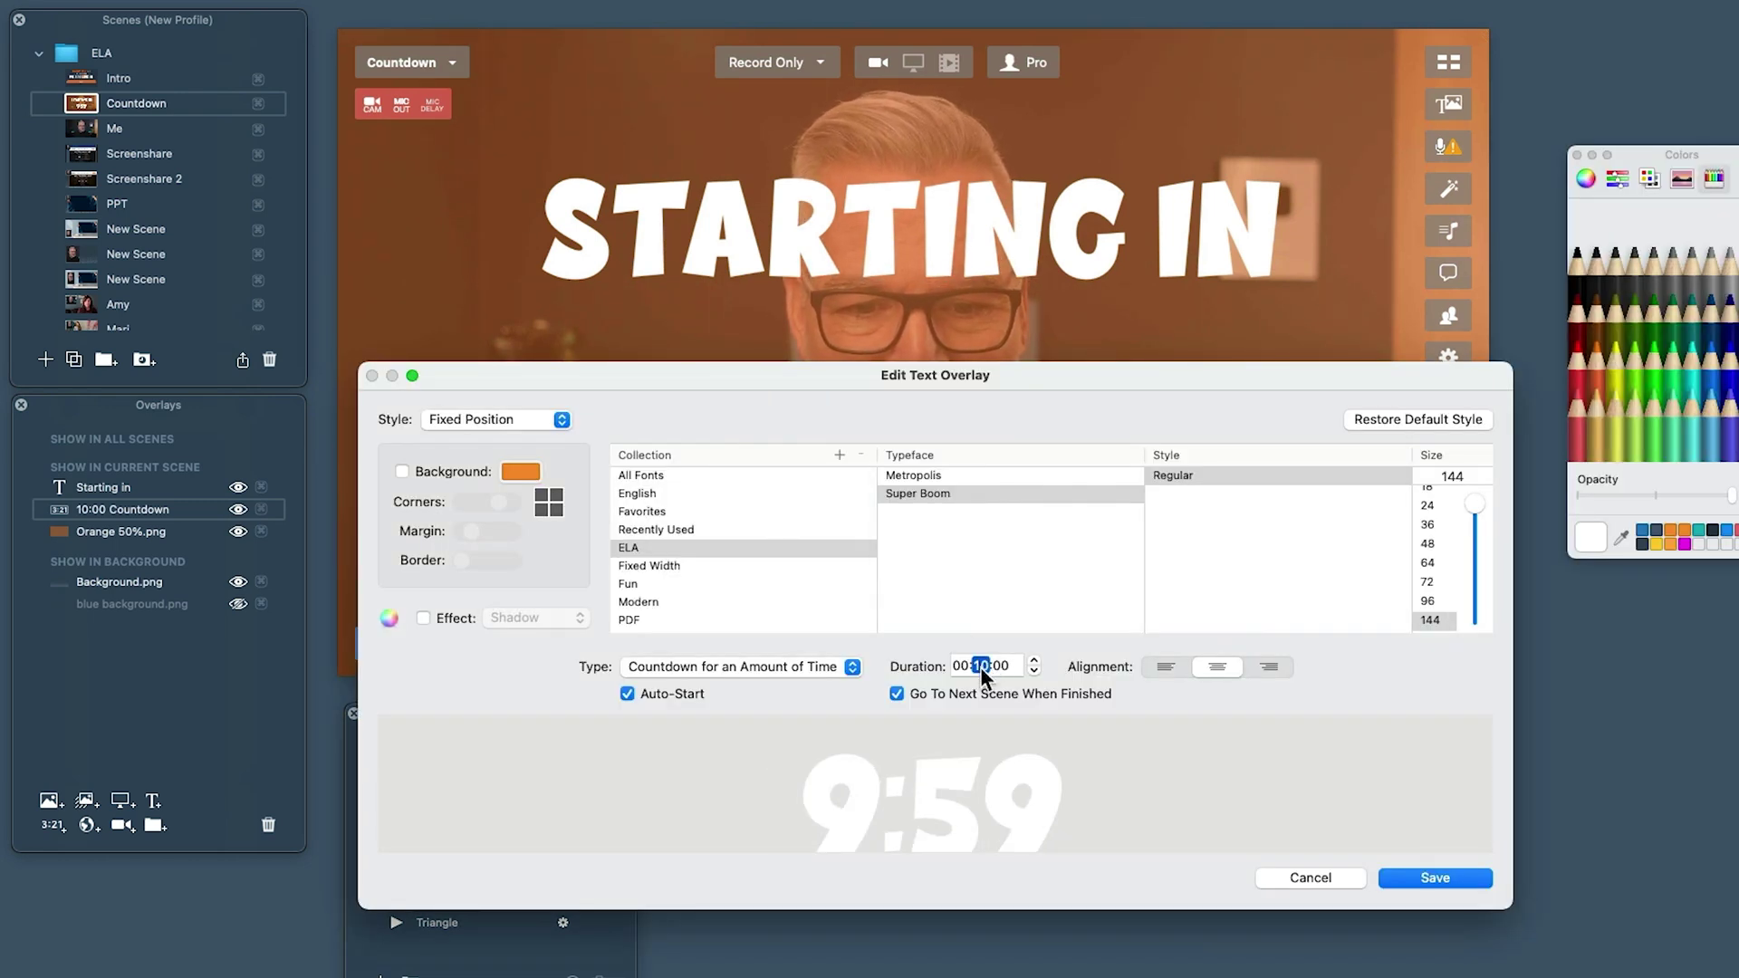
text(0015)
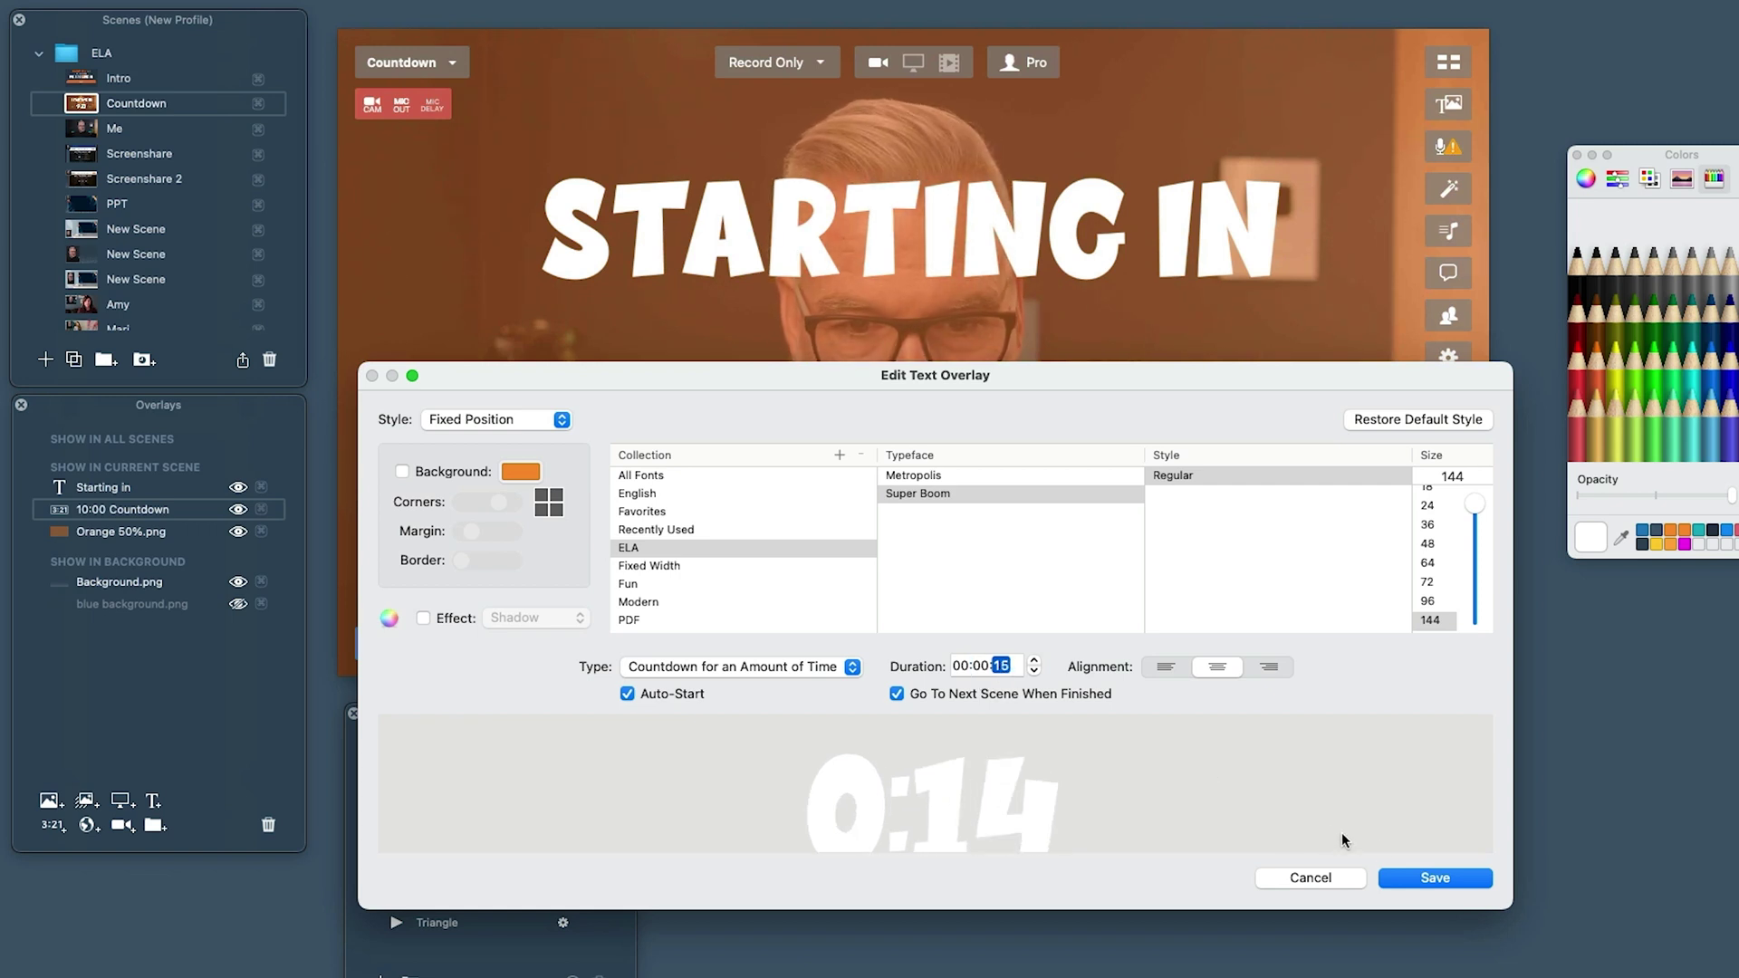
click(1435, 878)
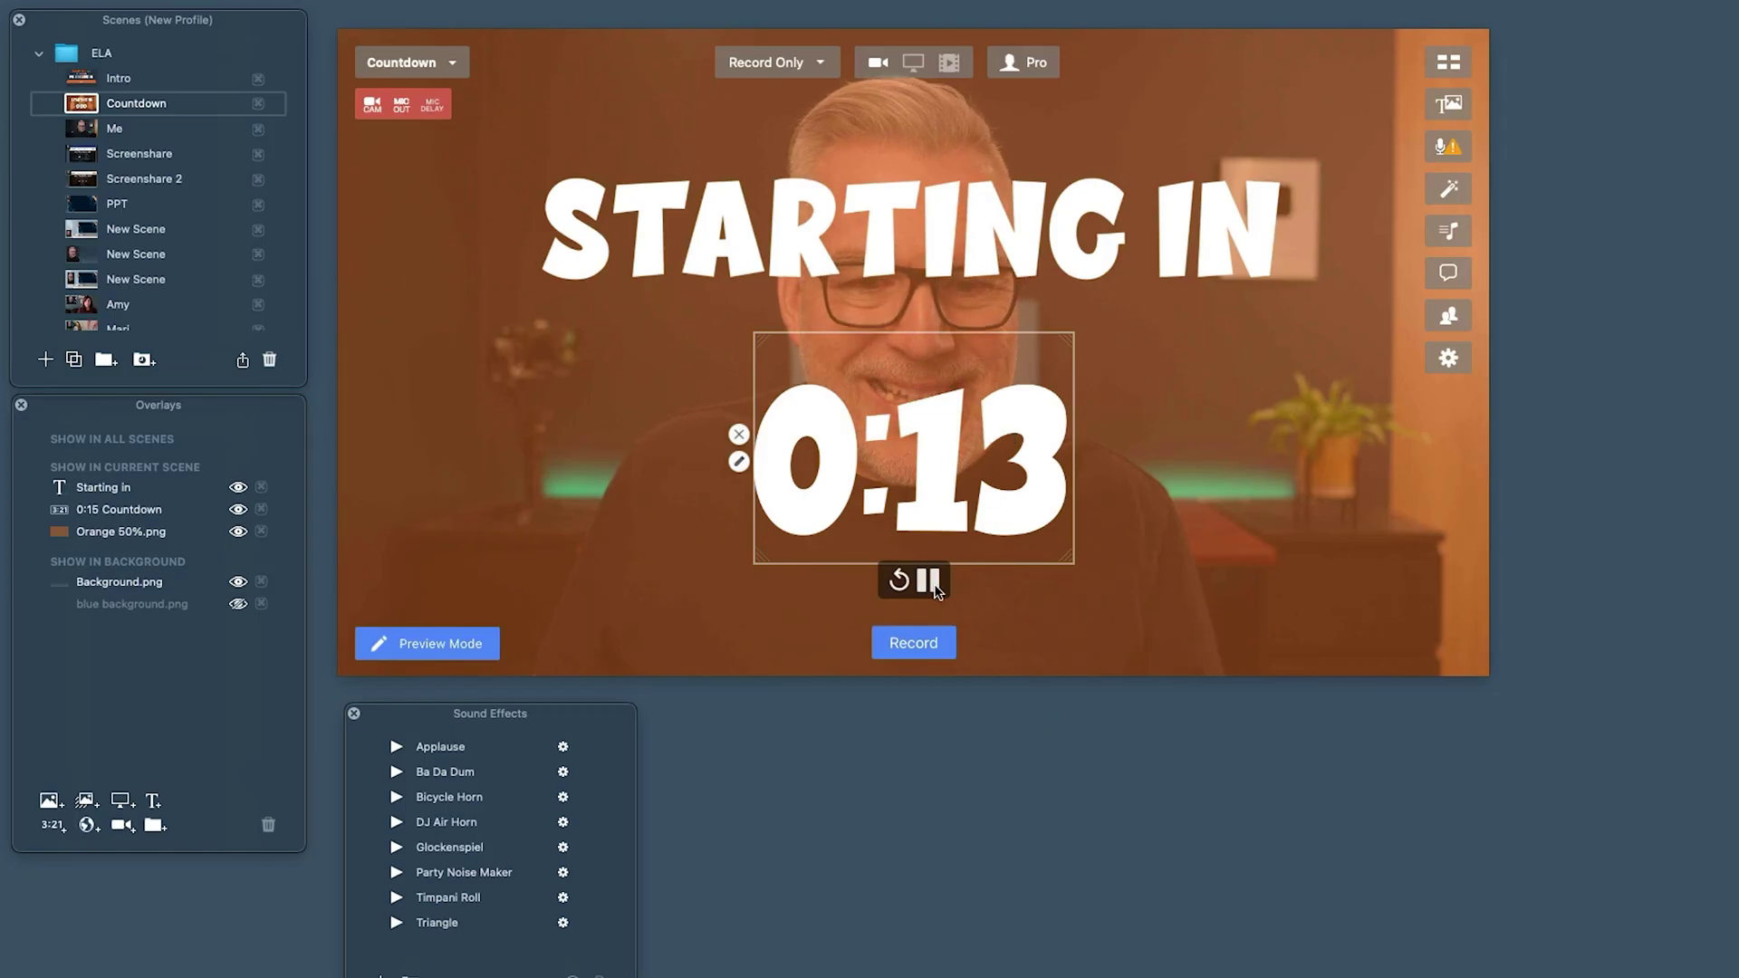
Pause the 15-second countdown so it holds at 0:11.
click(927, 583)
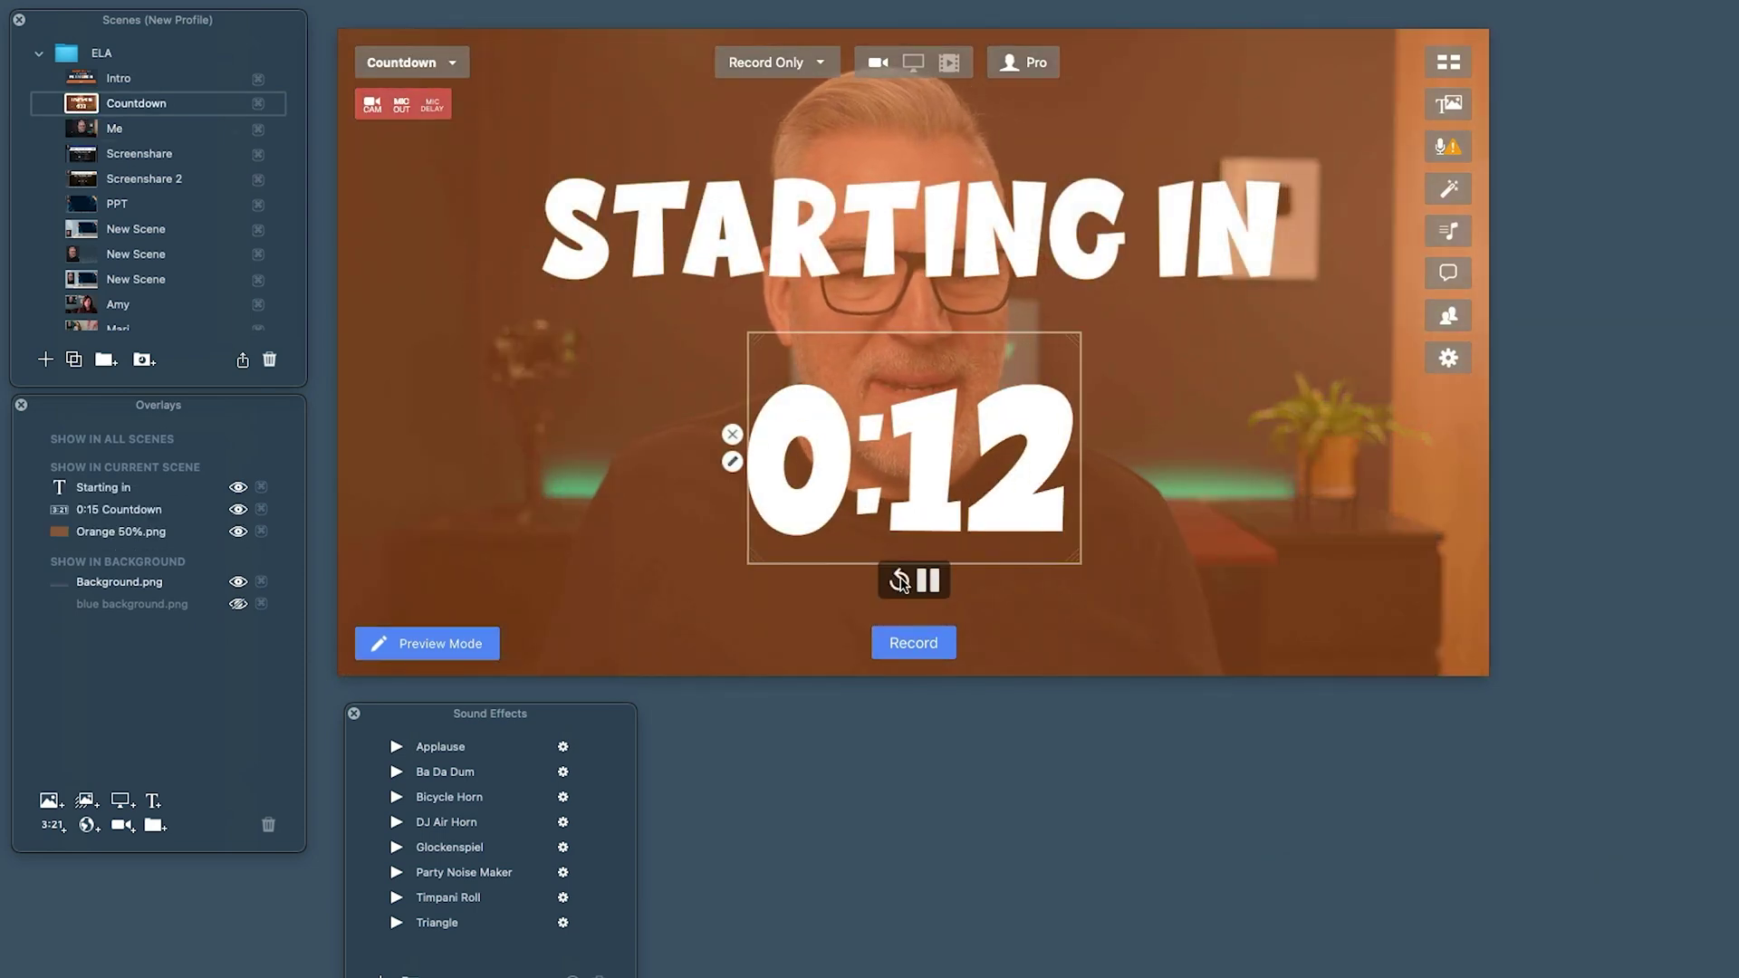
click(920, 580)
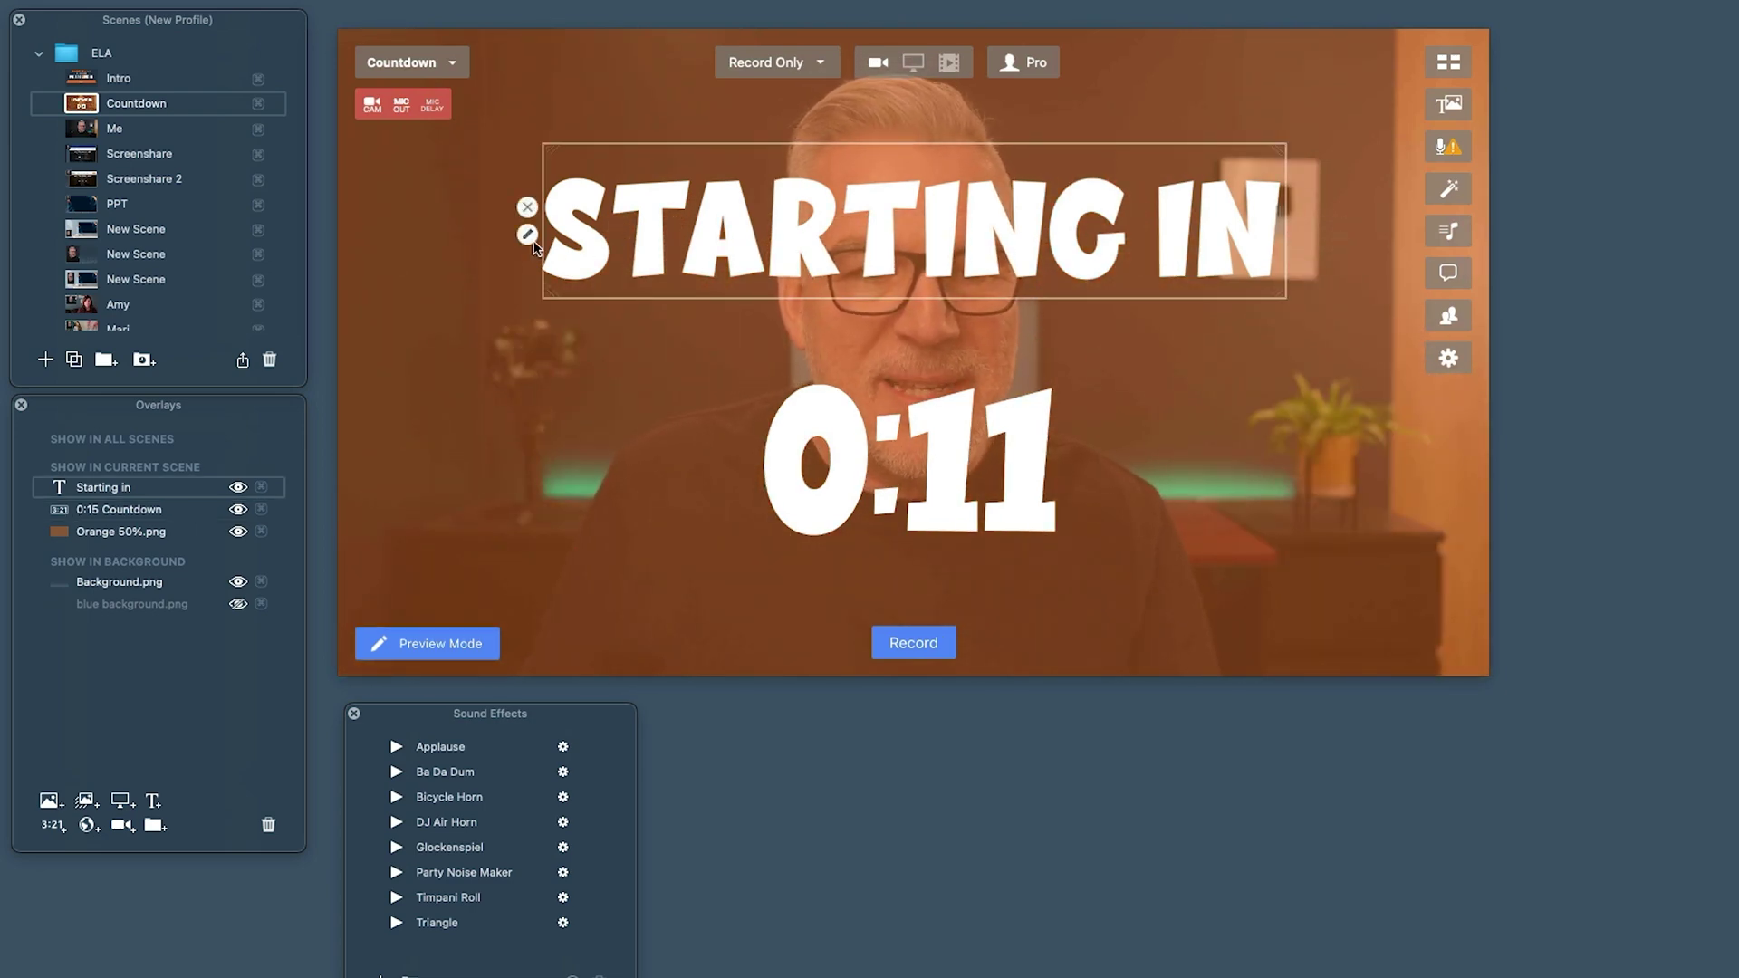
Replace the countdown's STARTING IN title text with BACK IN.
click(528, 236)
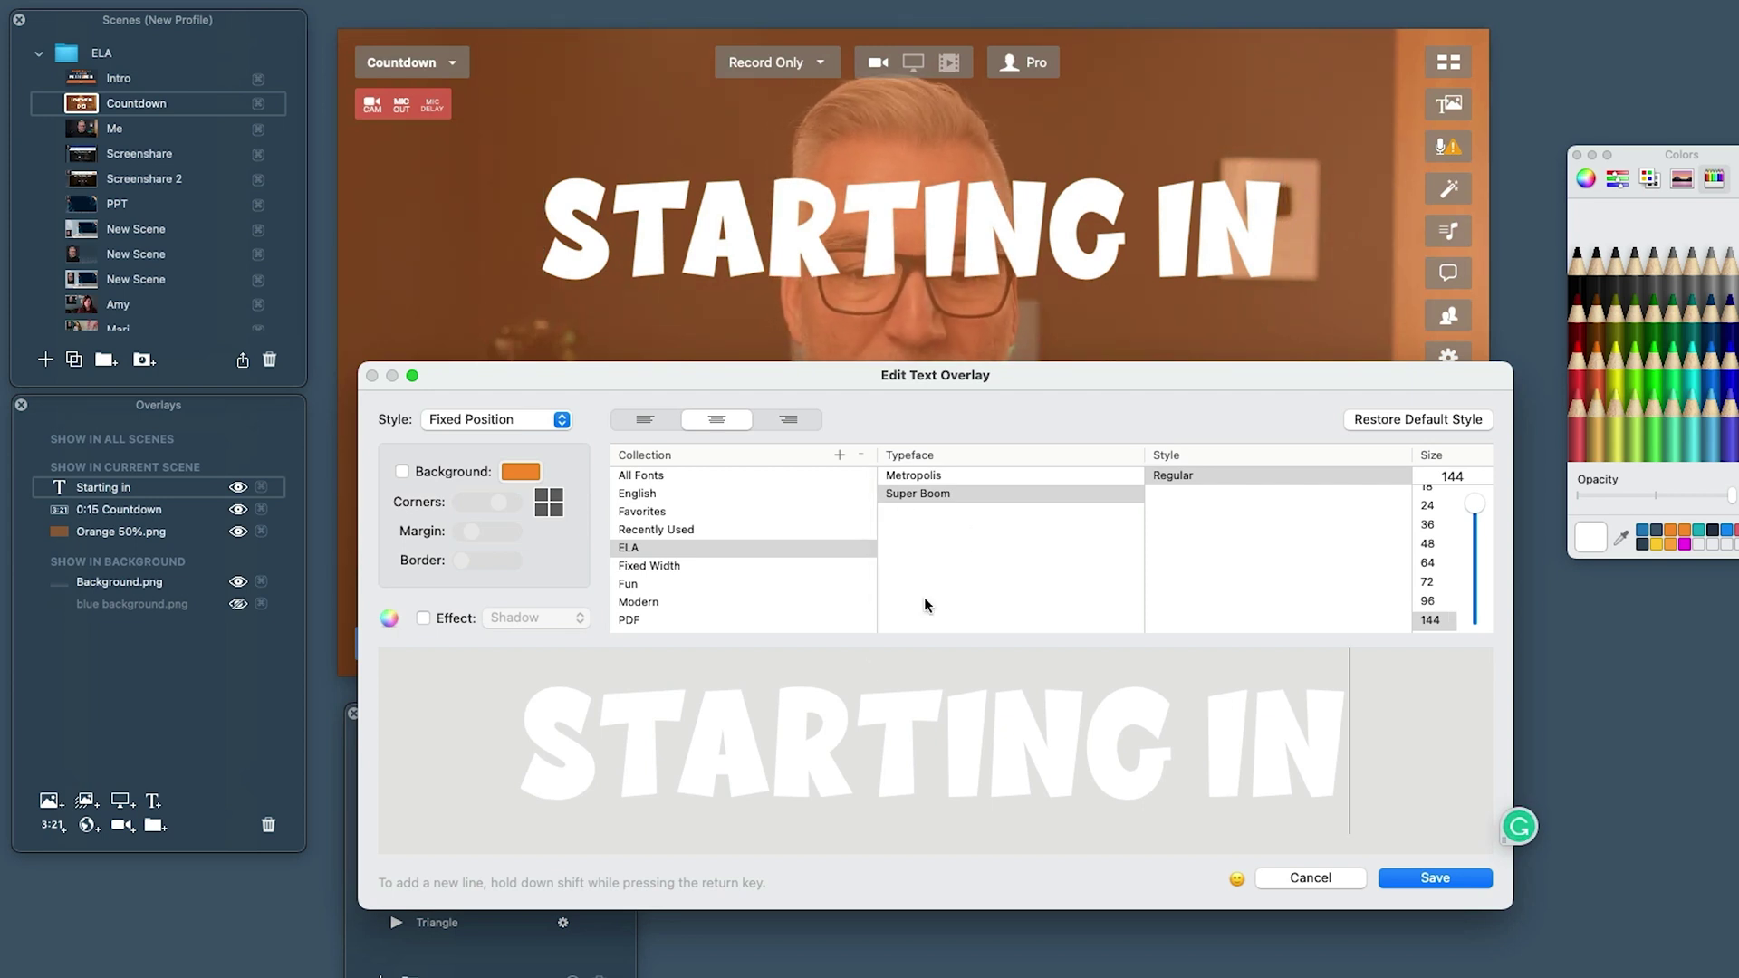
triple_click(902, 748)
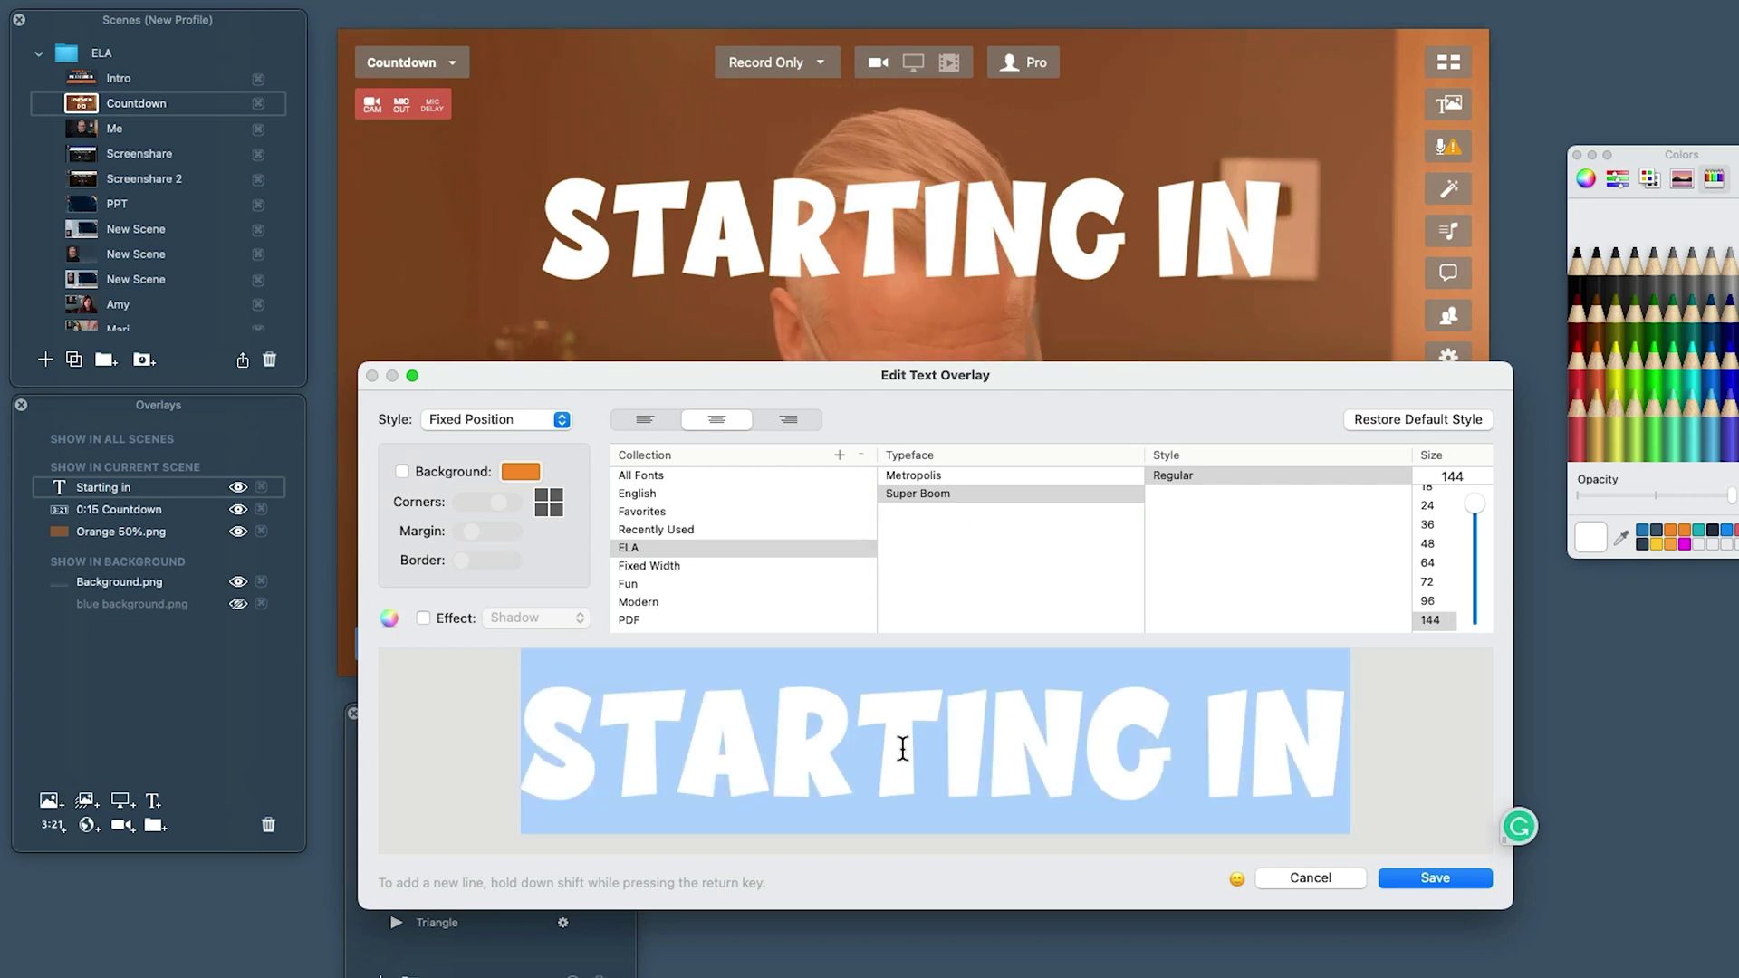
text(BACK IN)
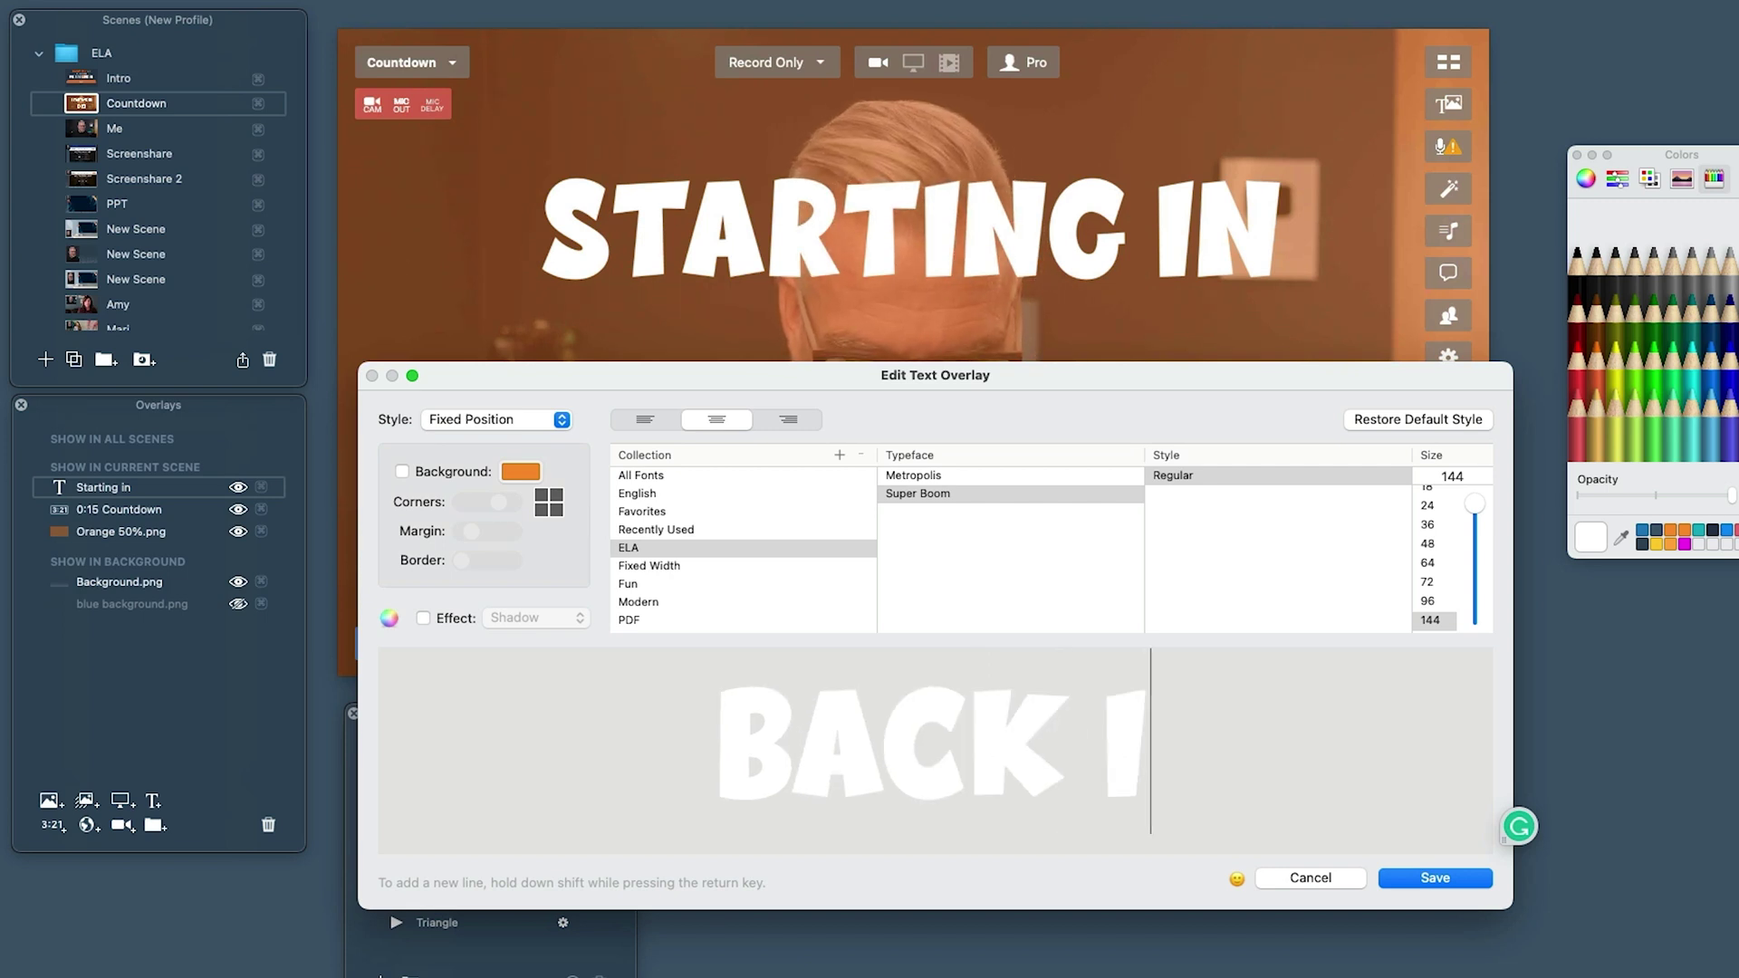
Save the BACK IN title, then set and save the countdown duration to 00:05:00.
click(1434, 878)
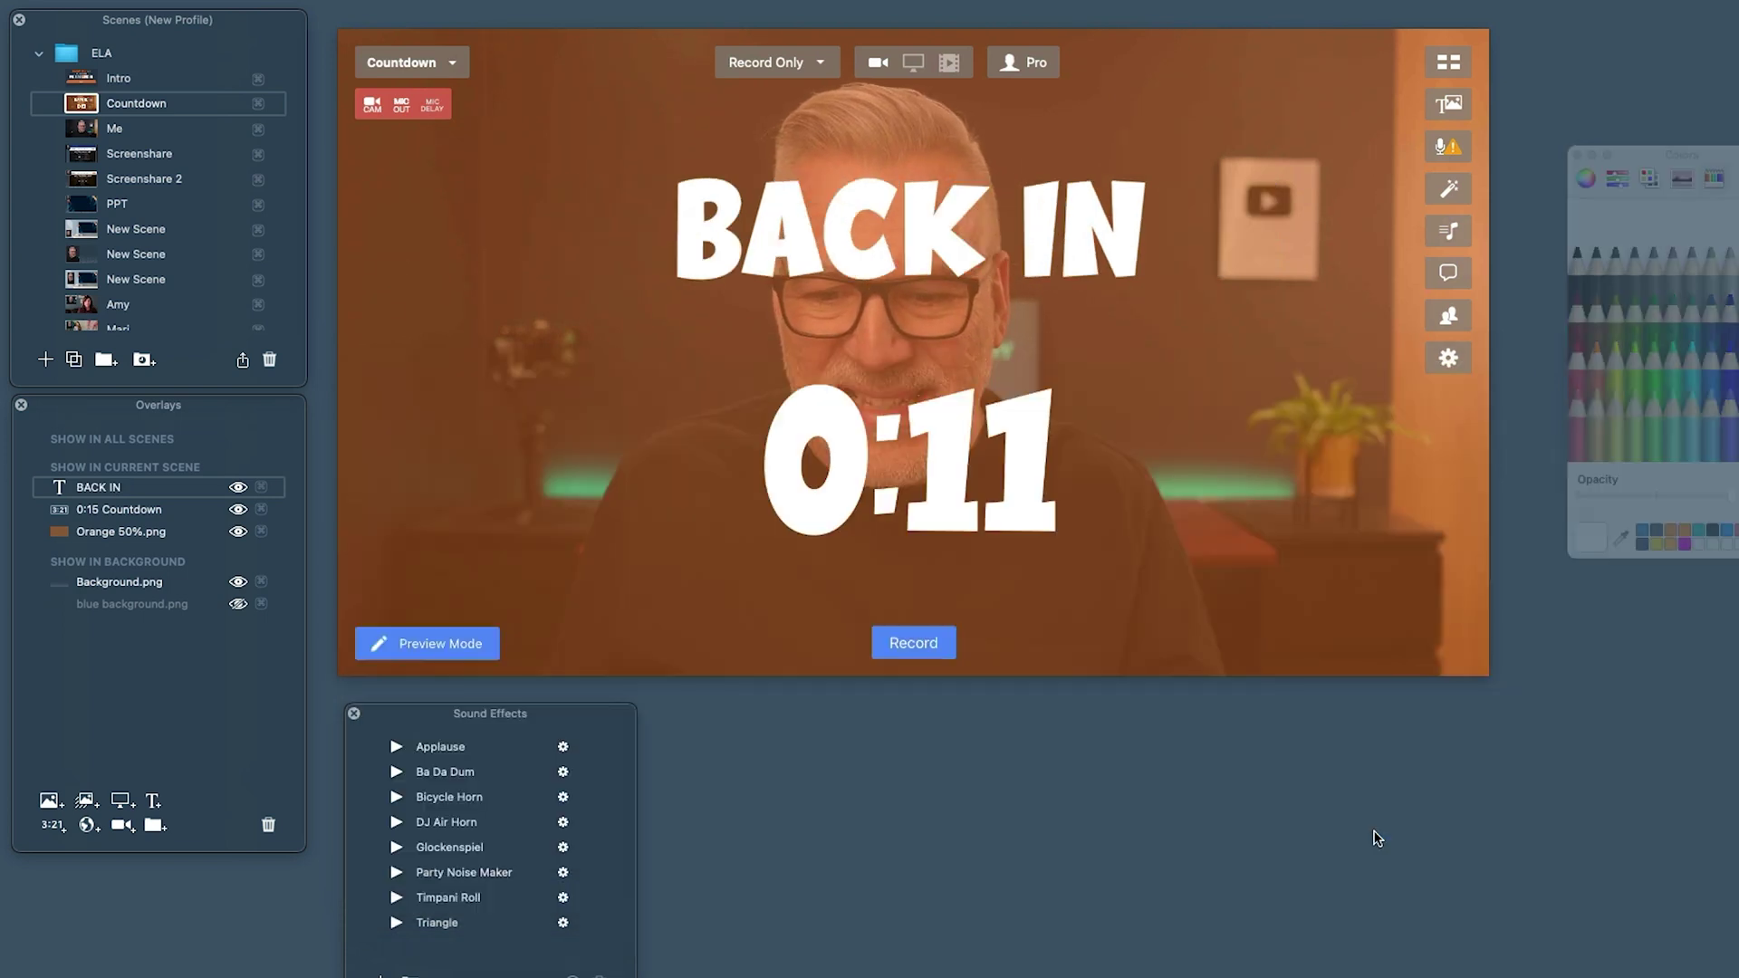
click(749, 462)
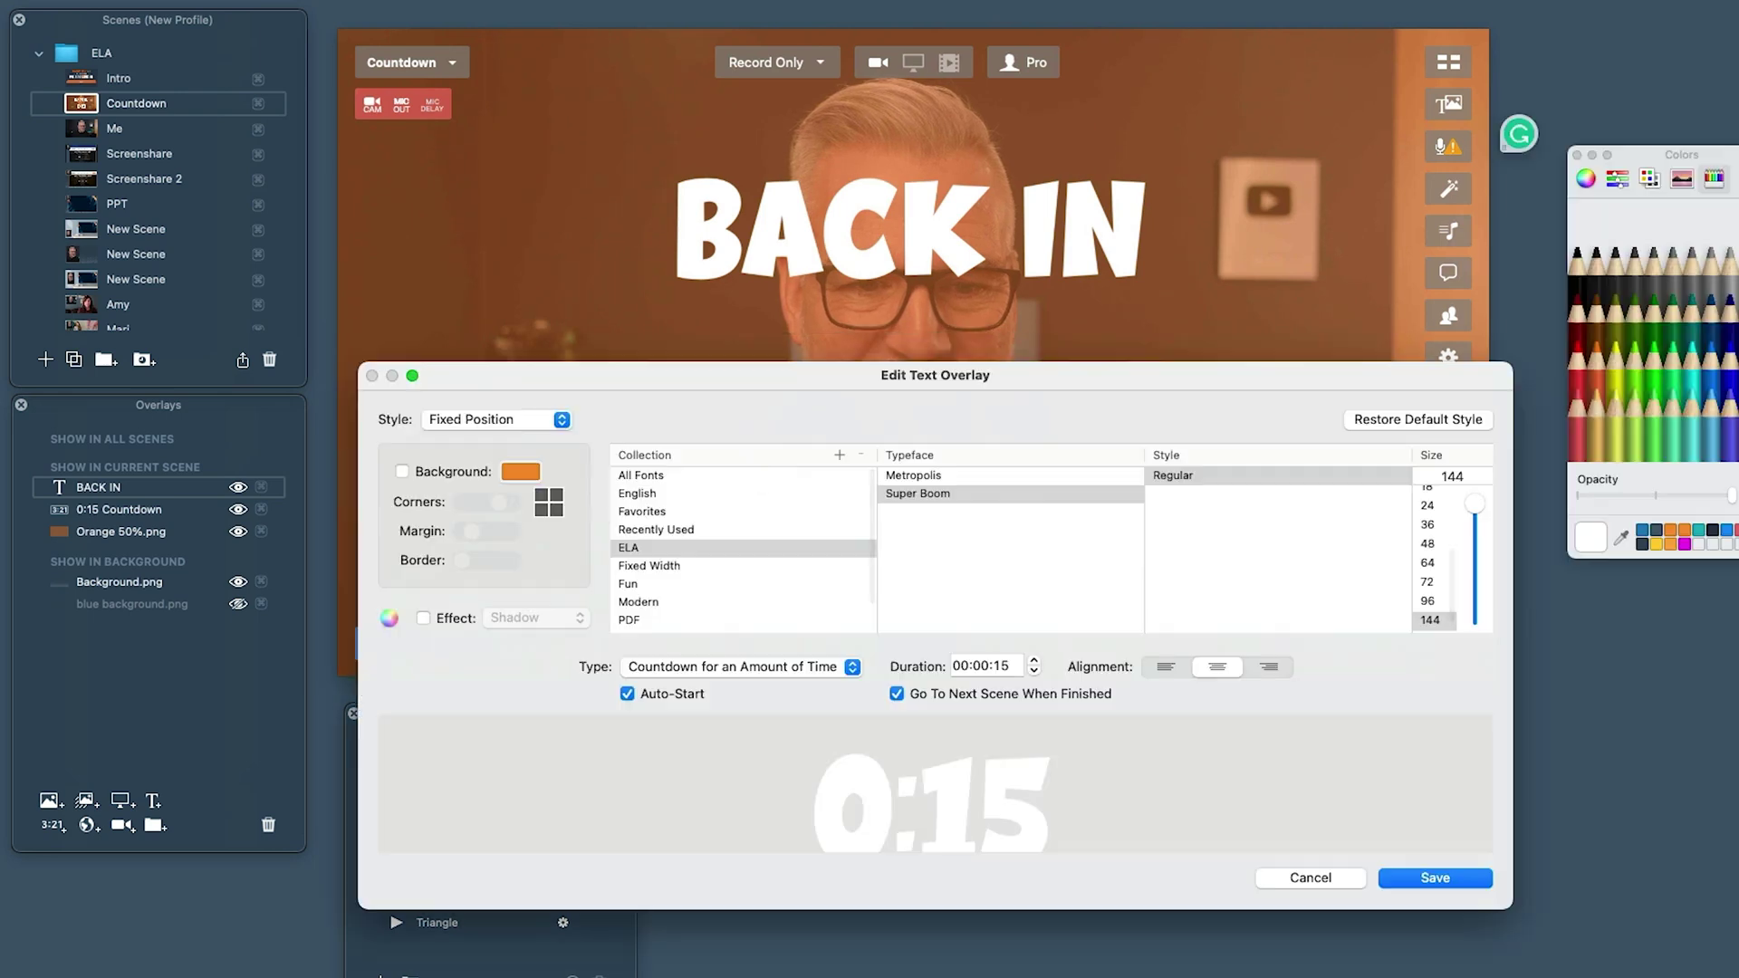
text(5)
click(1002, 667)
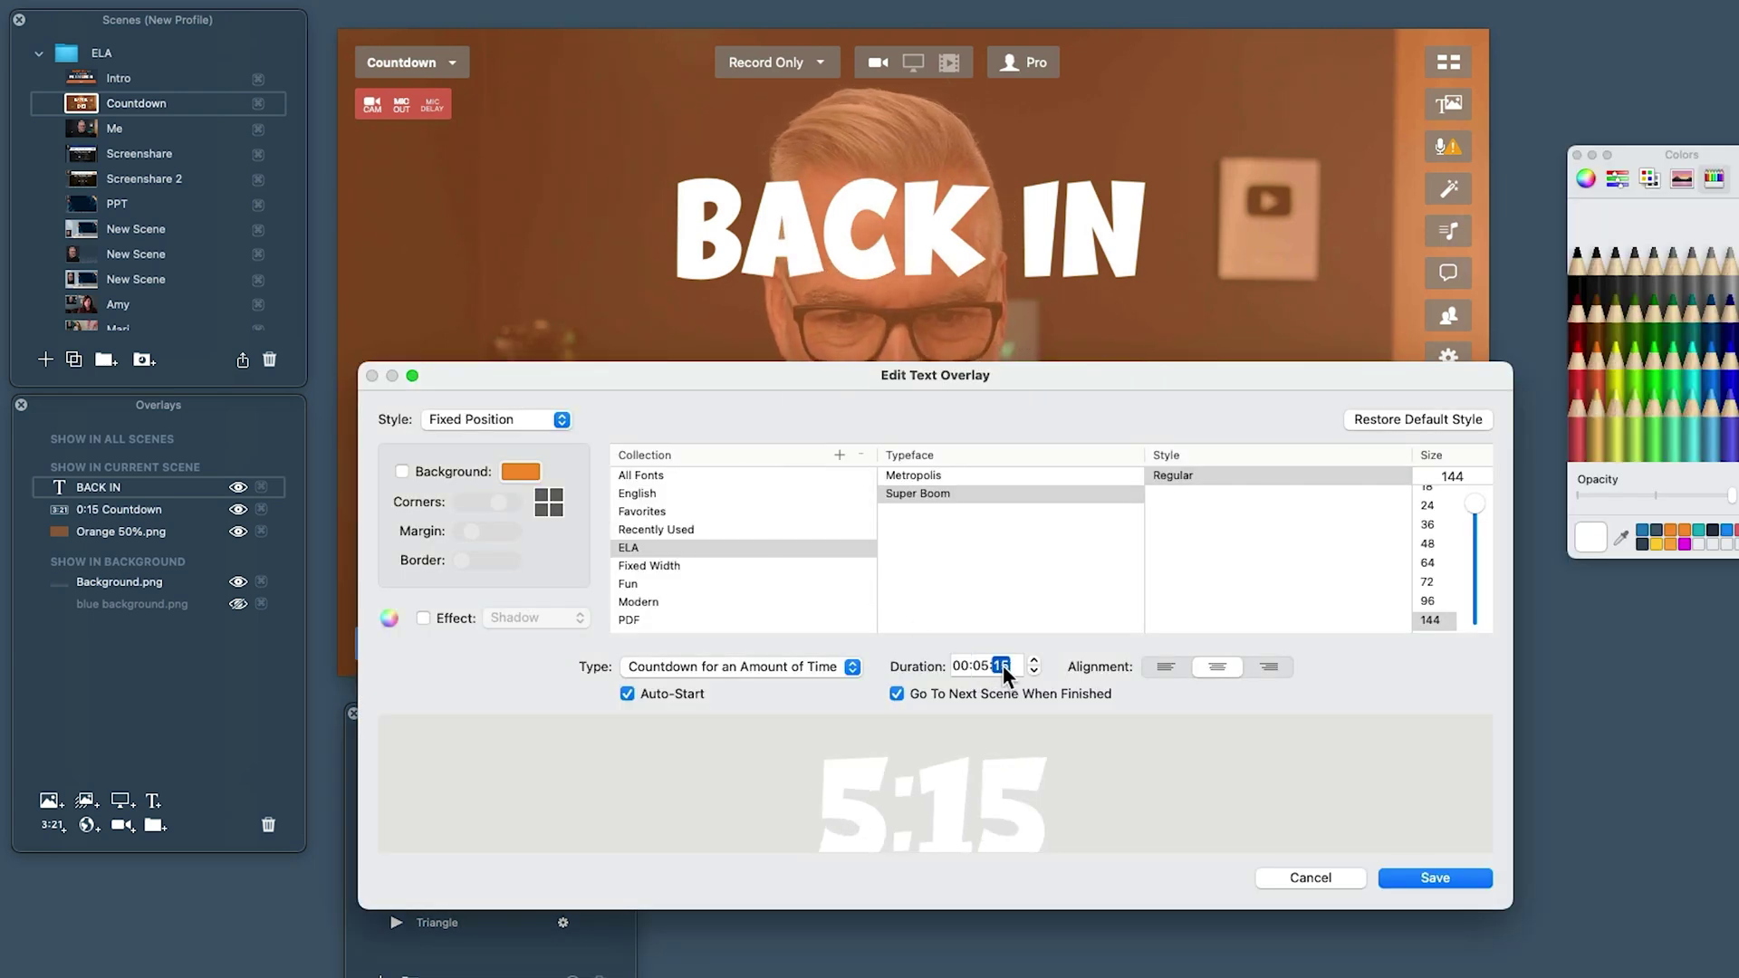
click(1427, 882)
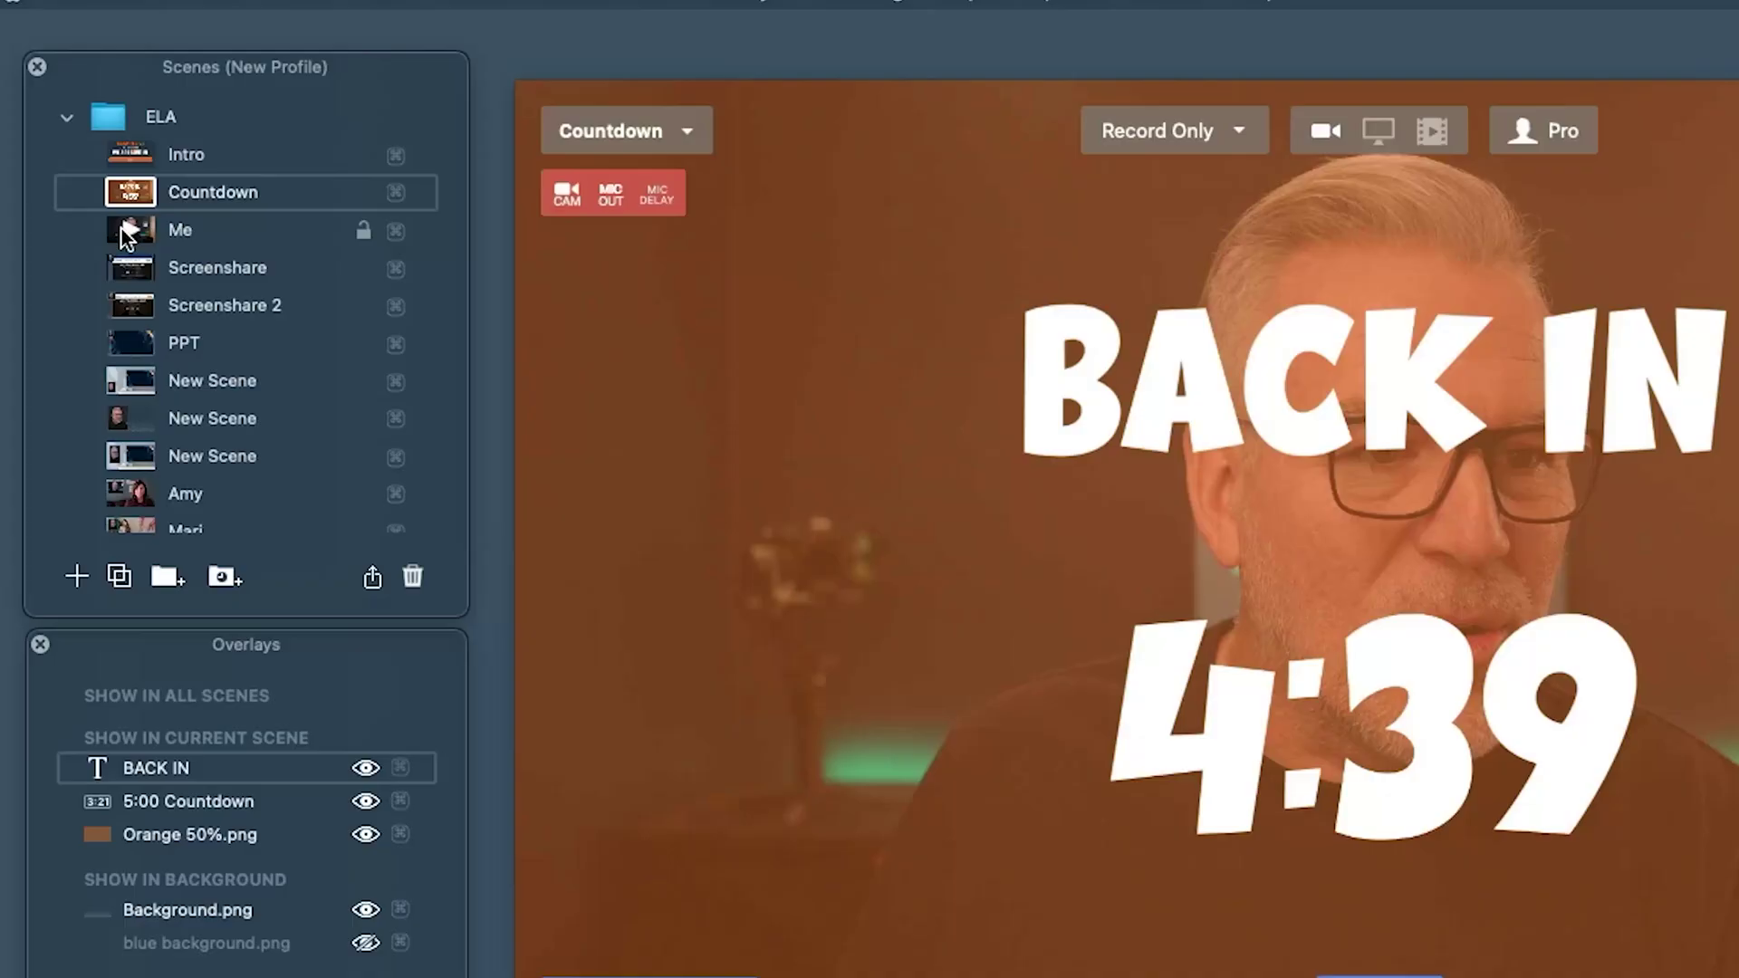
From the Me scene, switch to Countdown with Cmd+2 and back to Me with Cmd+1.
click(123, 228)
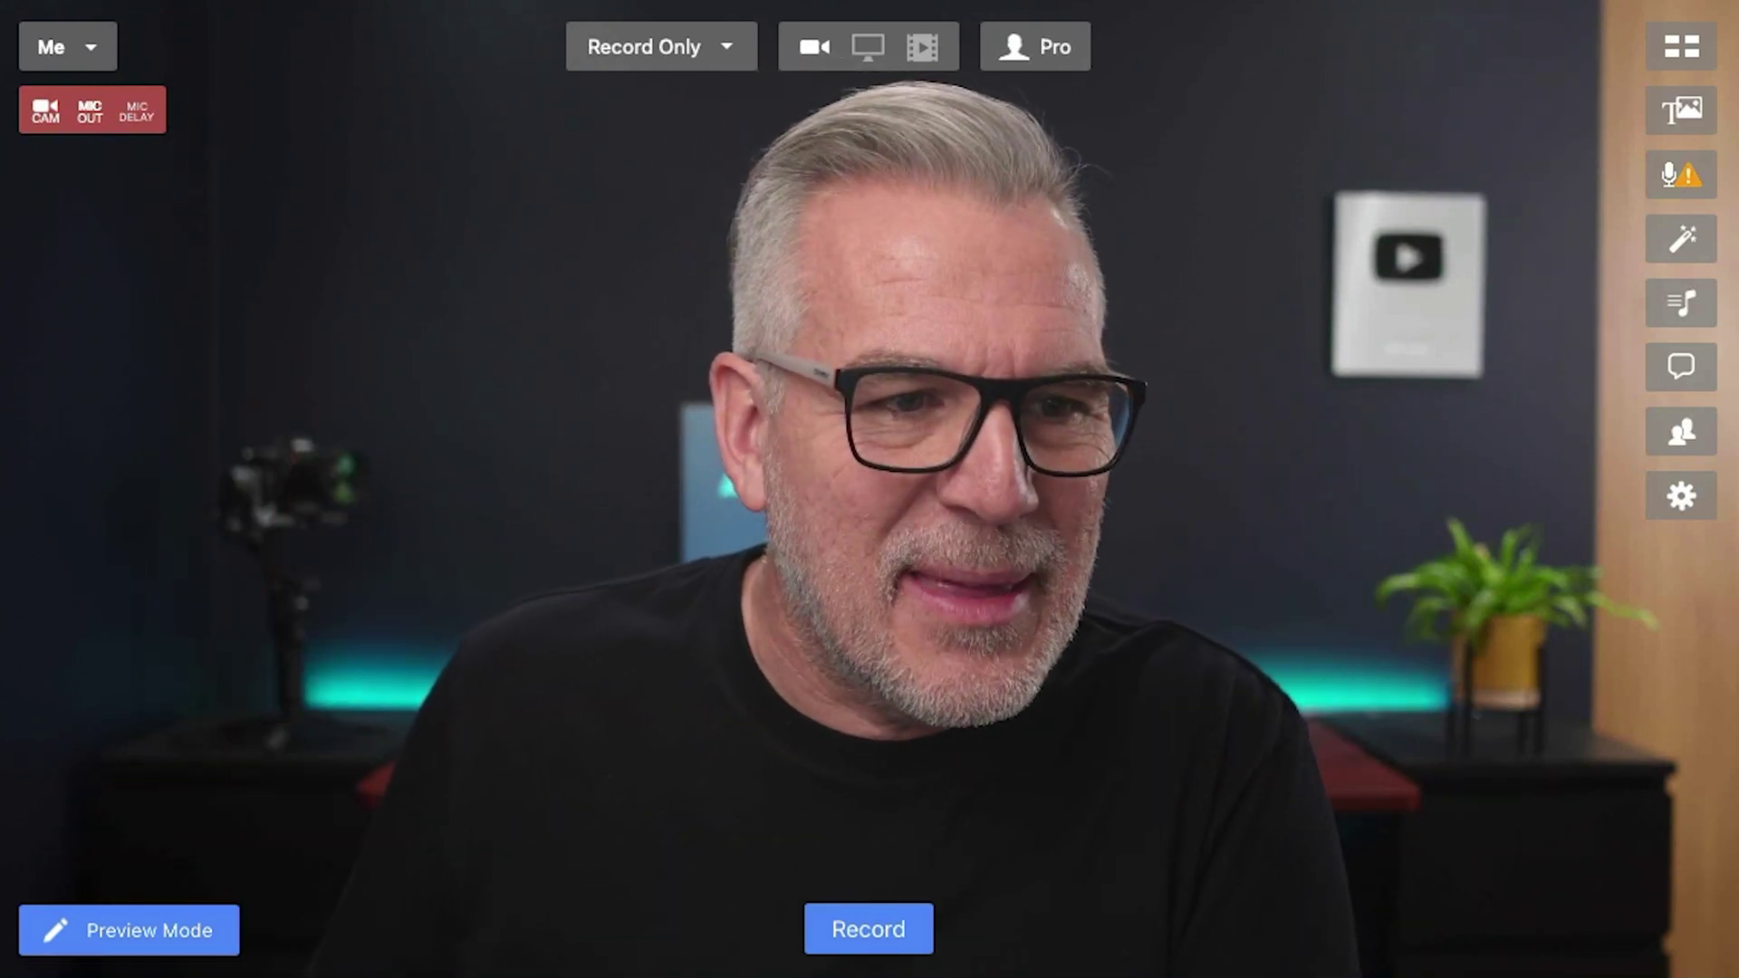
key(super+2)
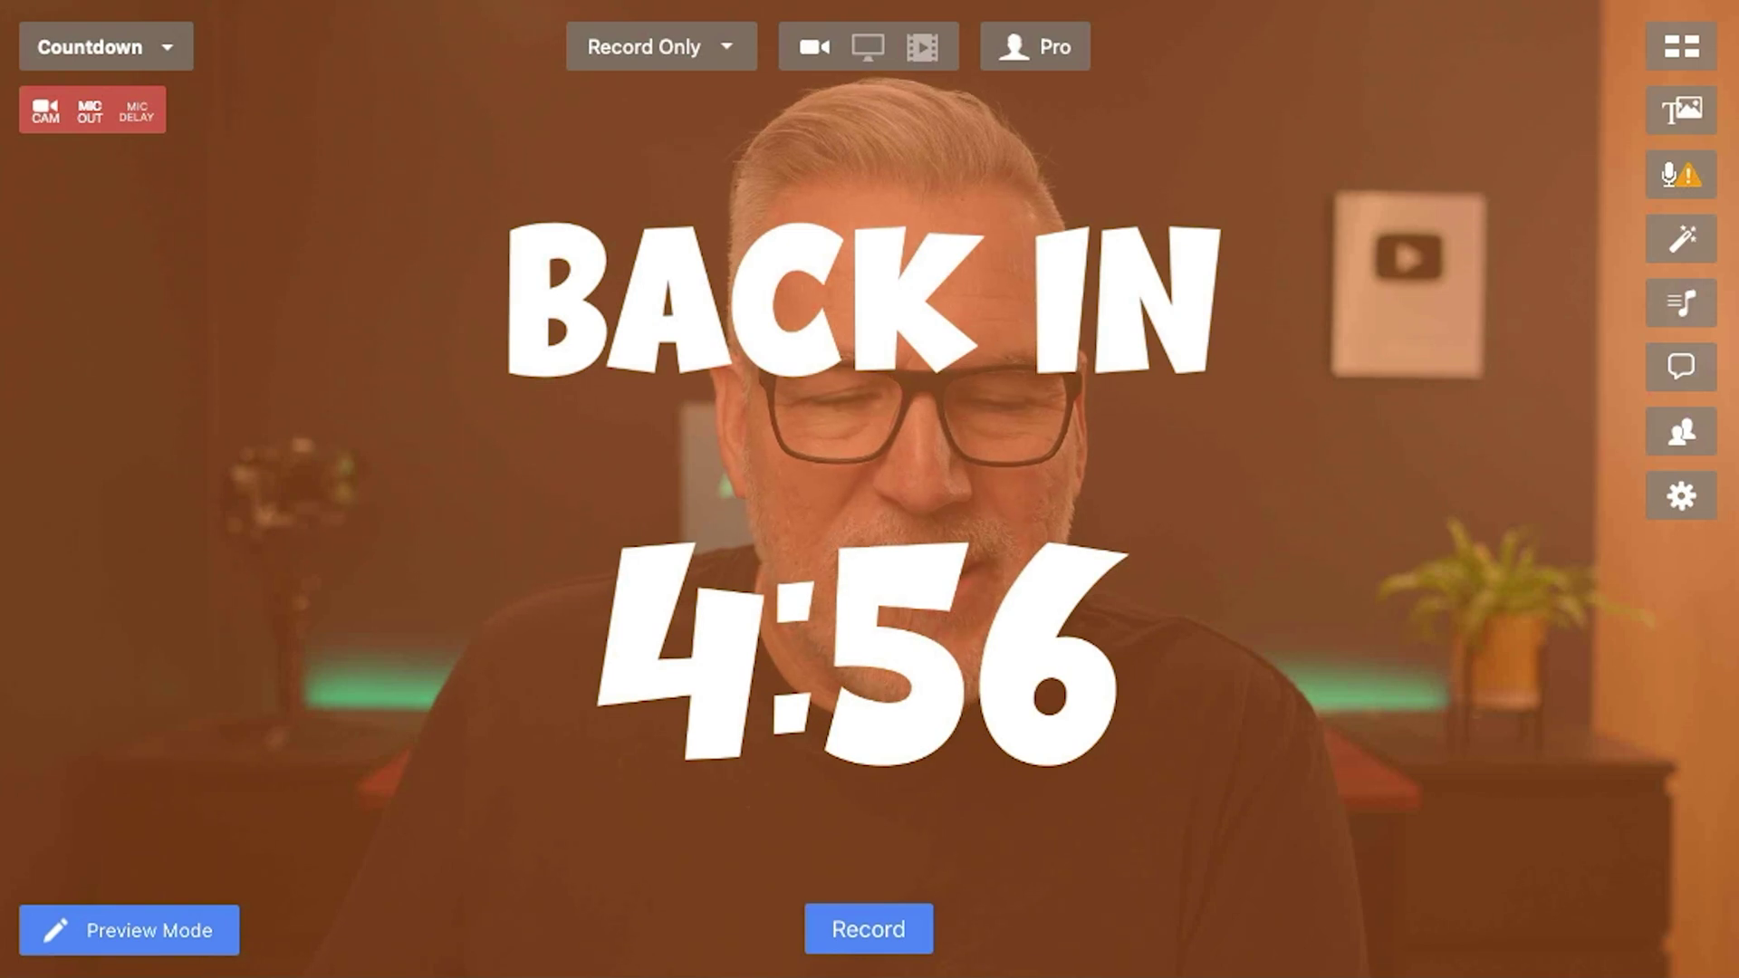
key(super+1)
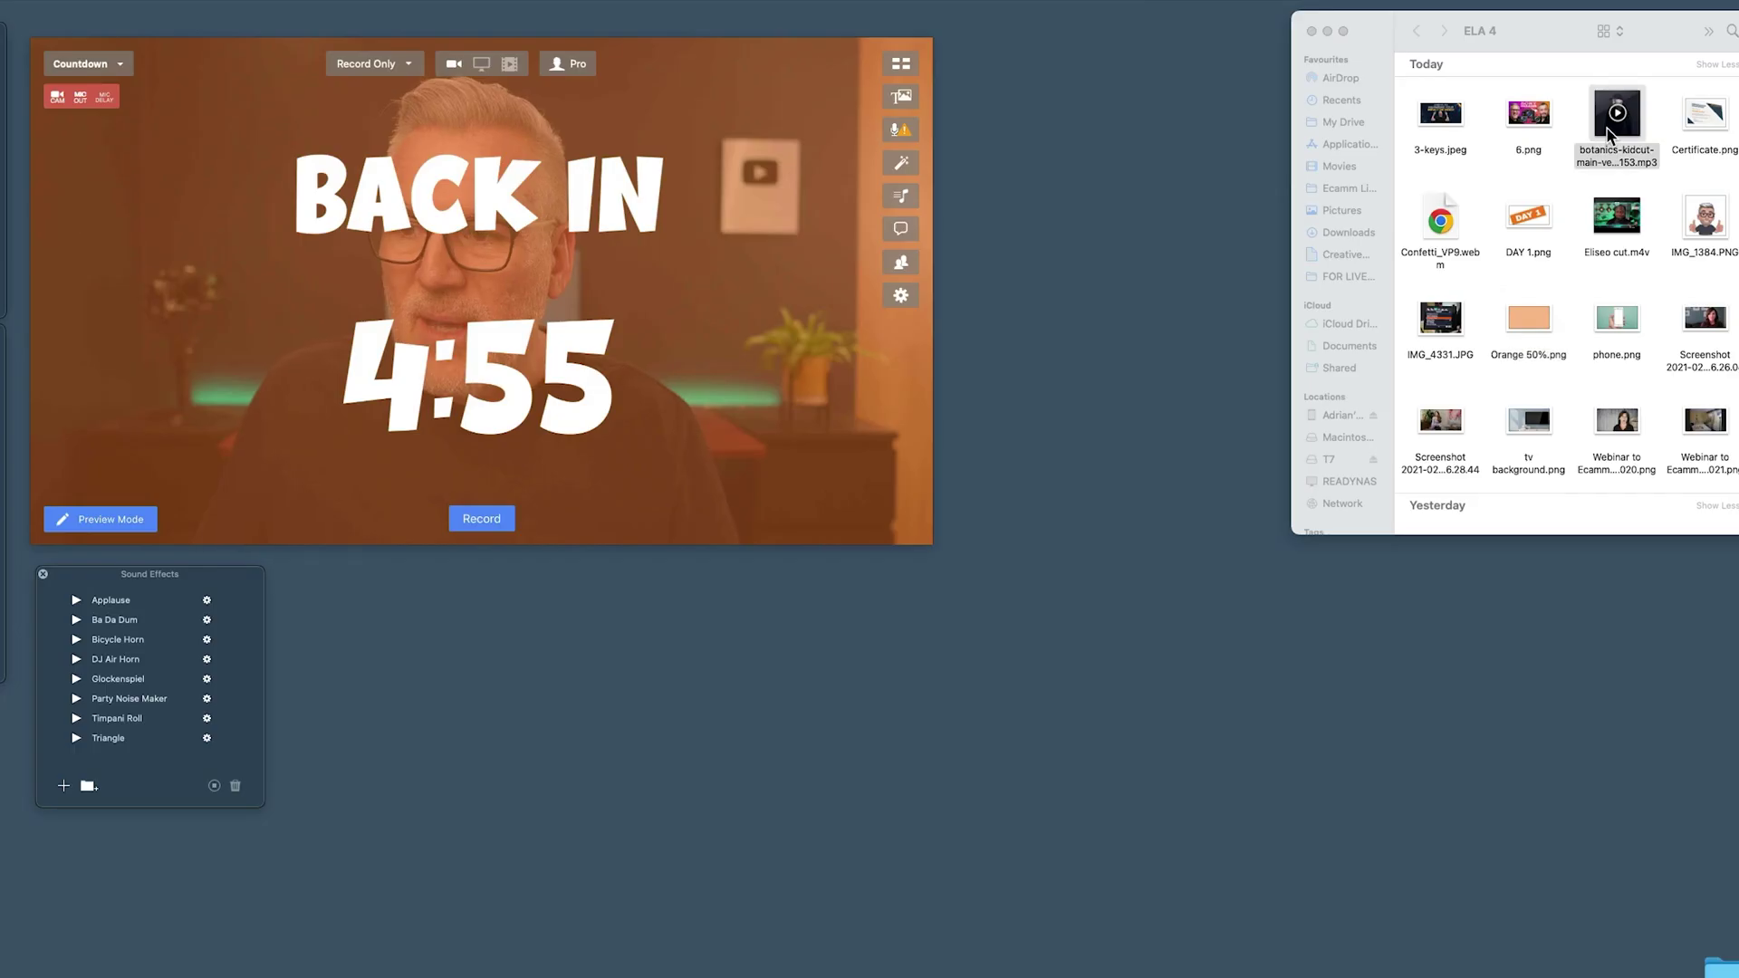
Add the botanics-kidcut music track to the Countdown scene and preview it.
drag(1609, 134, 733, 318)
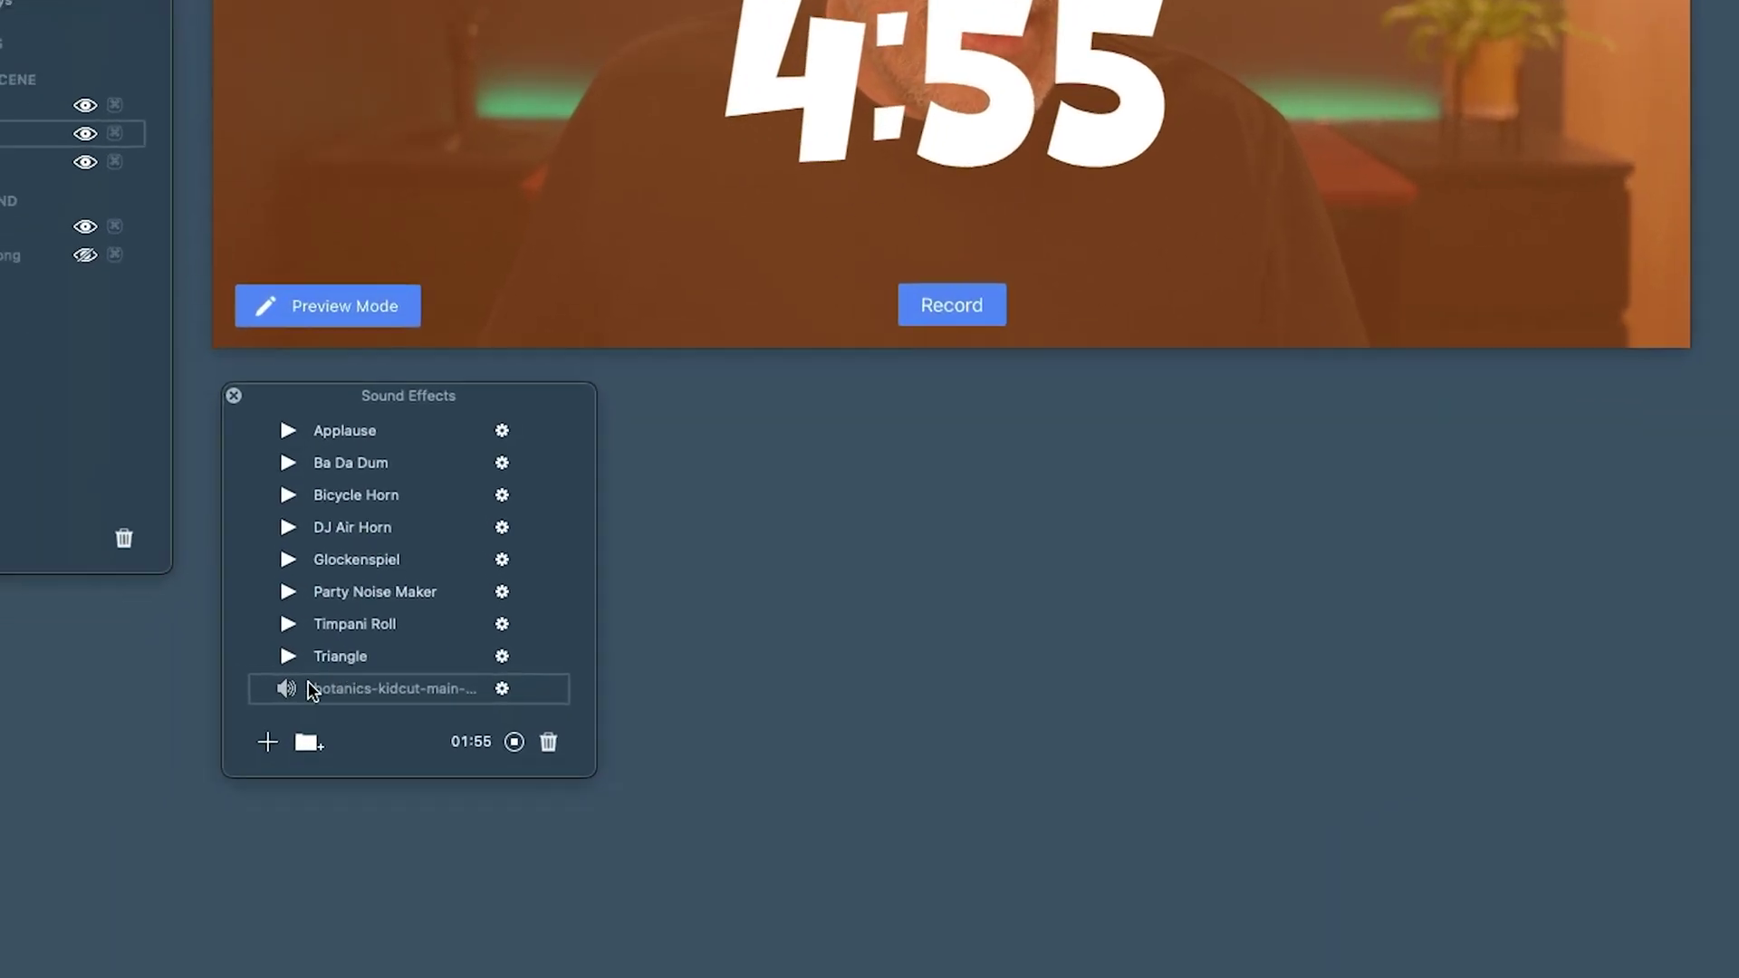
click(72, 753)
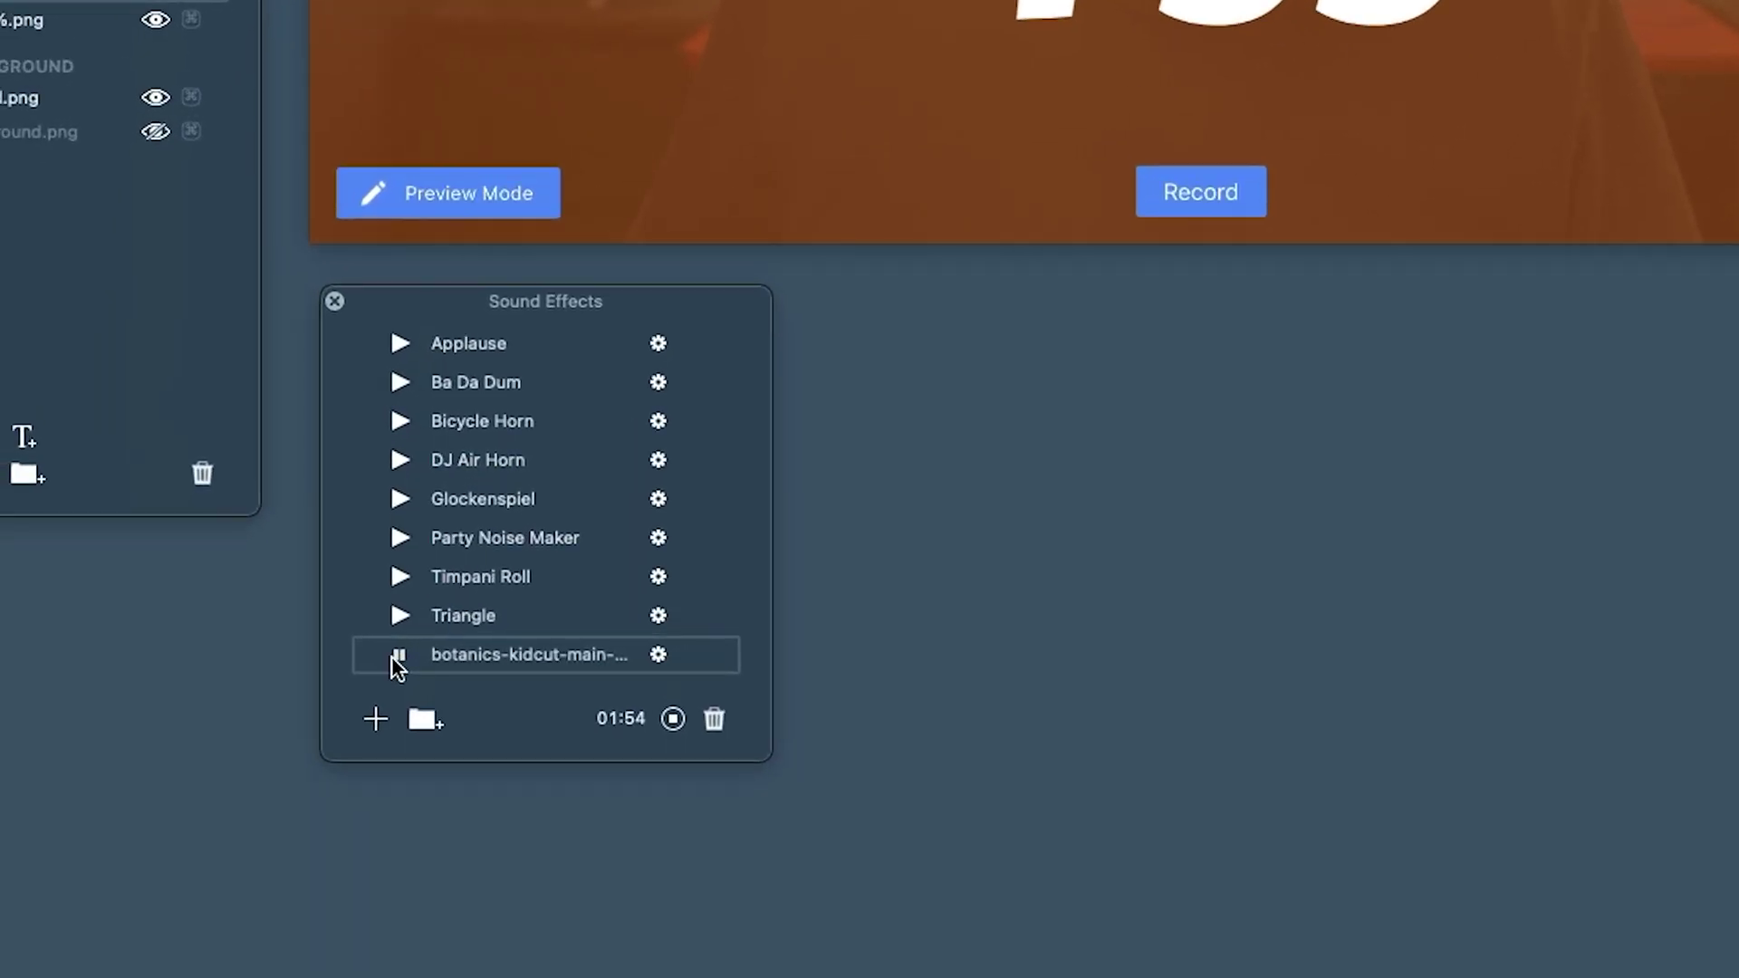
click(395, 654)
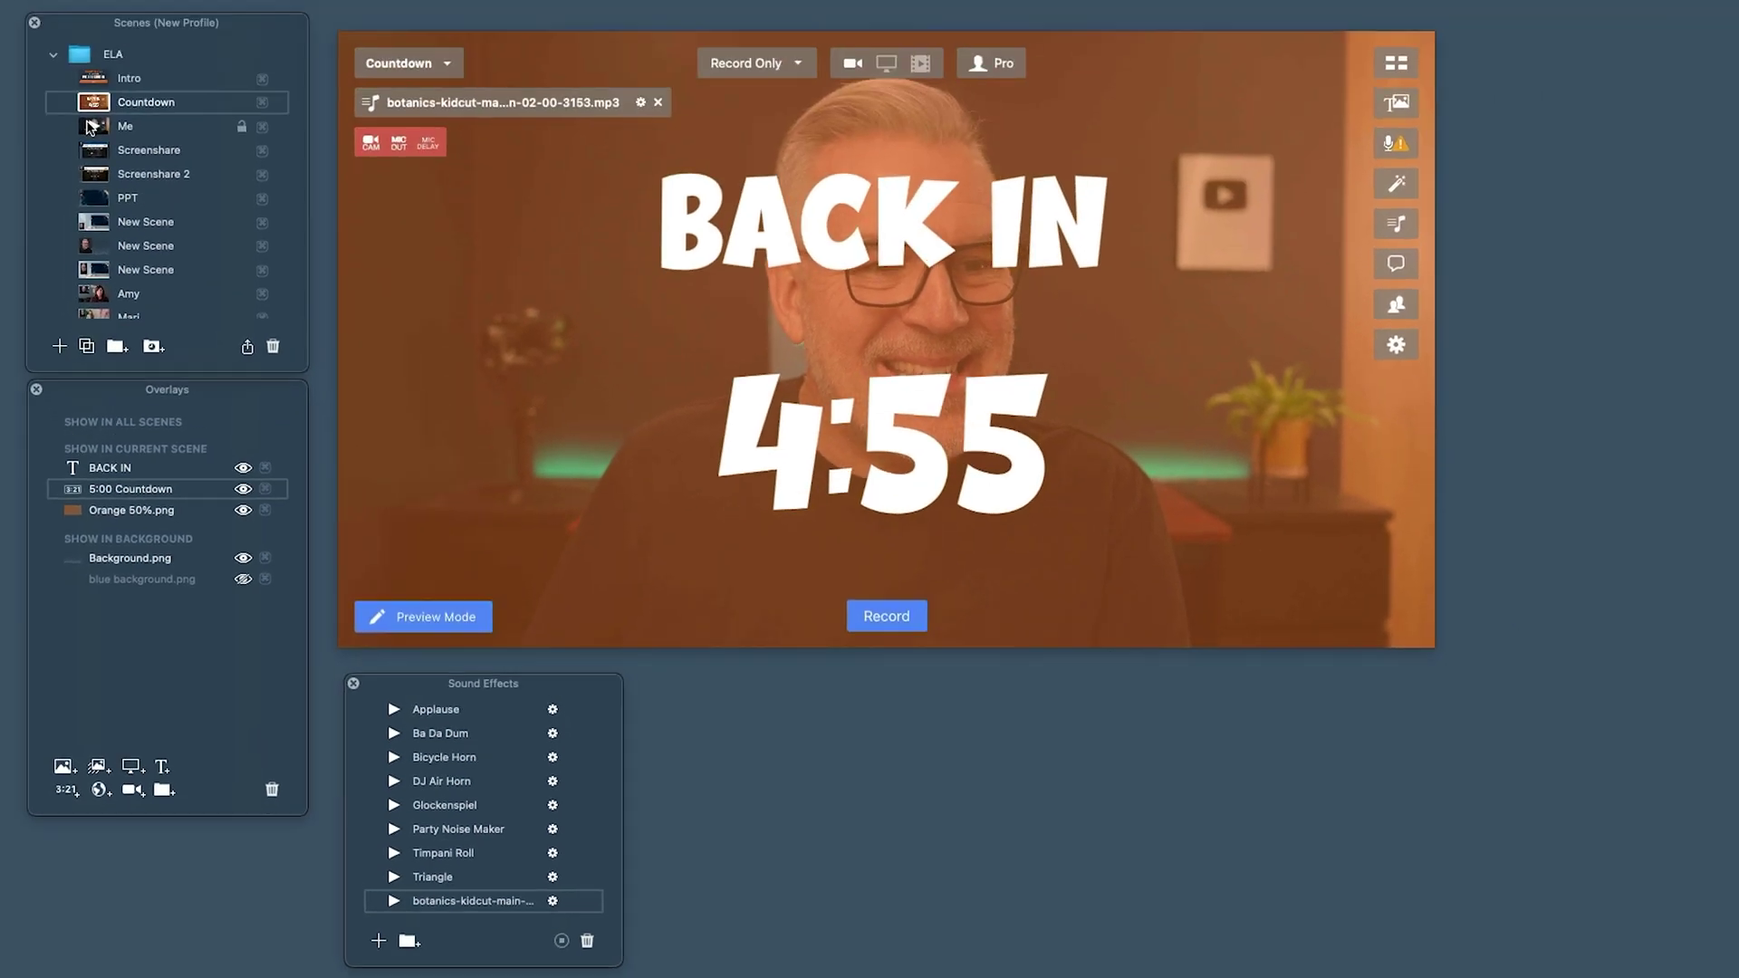
Test the music by switching scenes, then set the botanics track to loop.
click(94, 118)
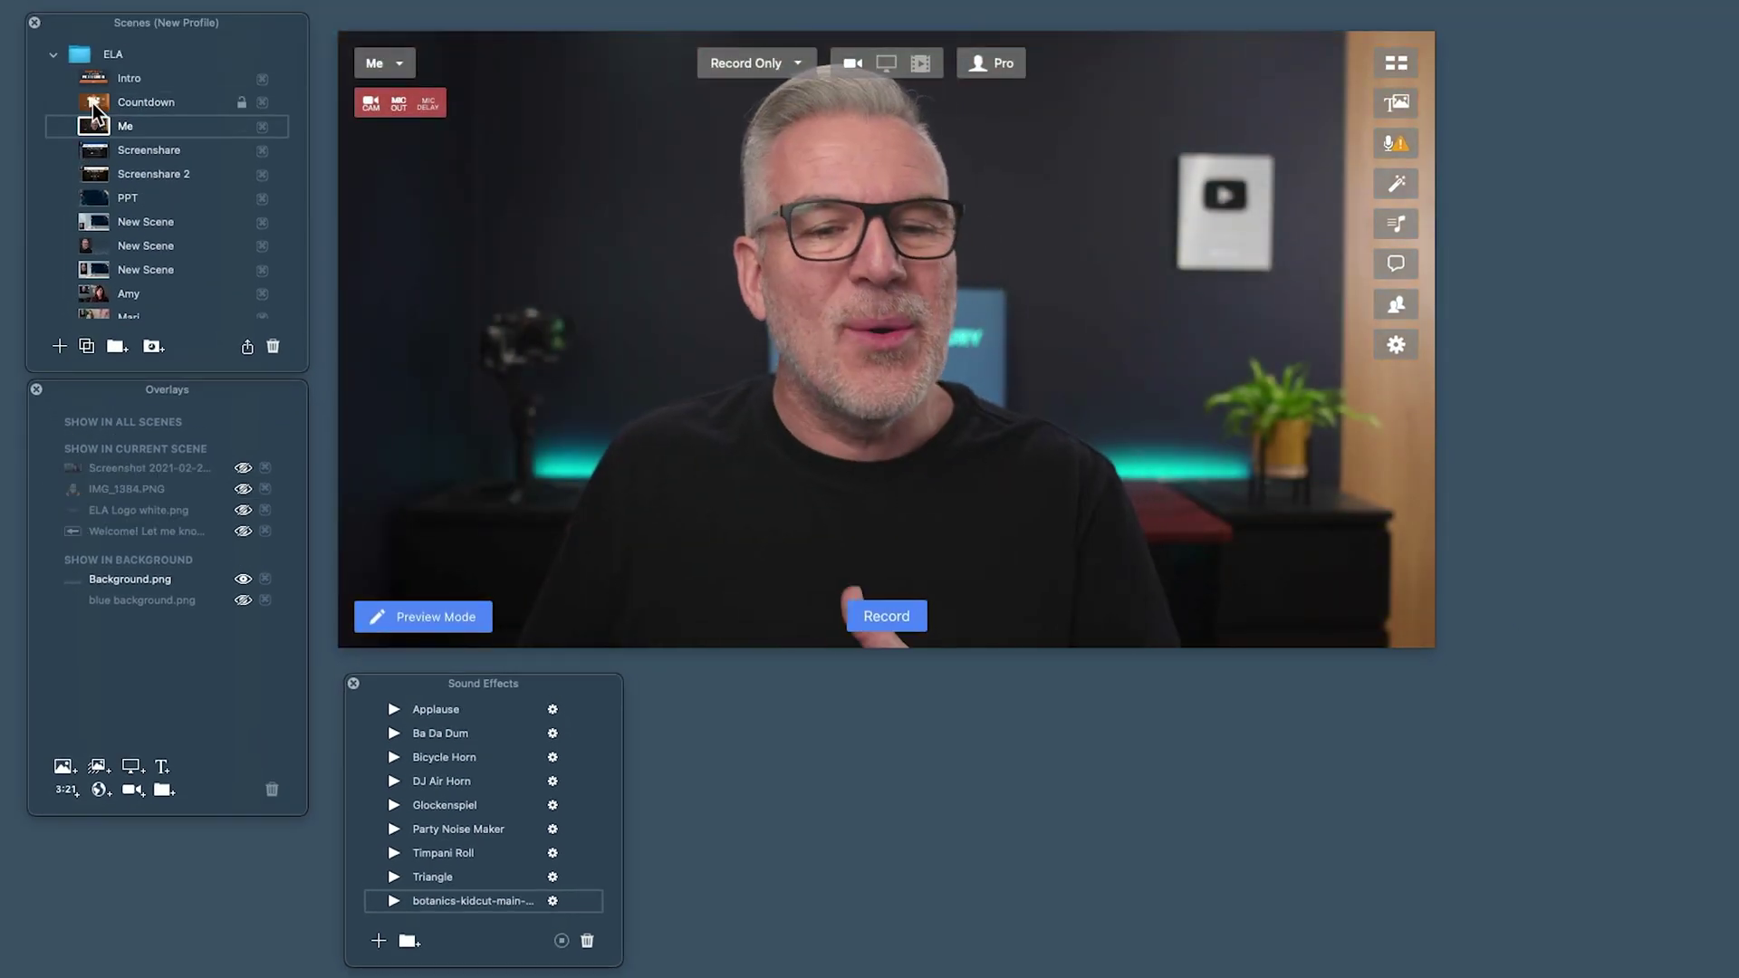
click(93, 103)
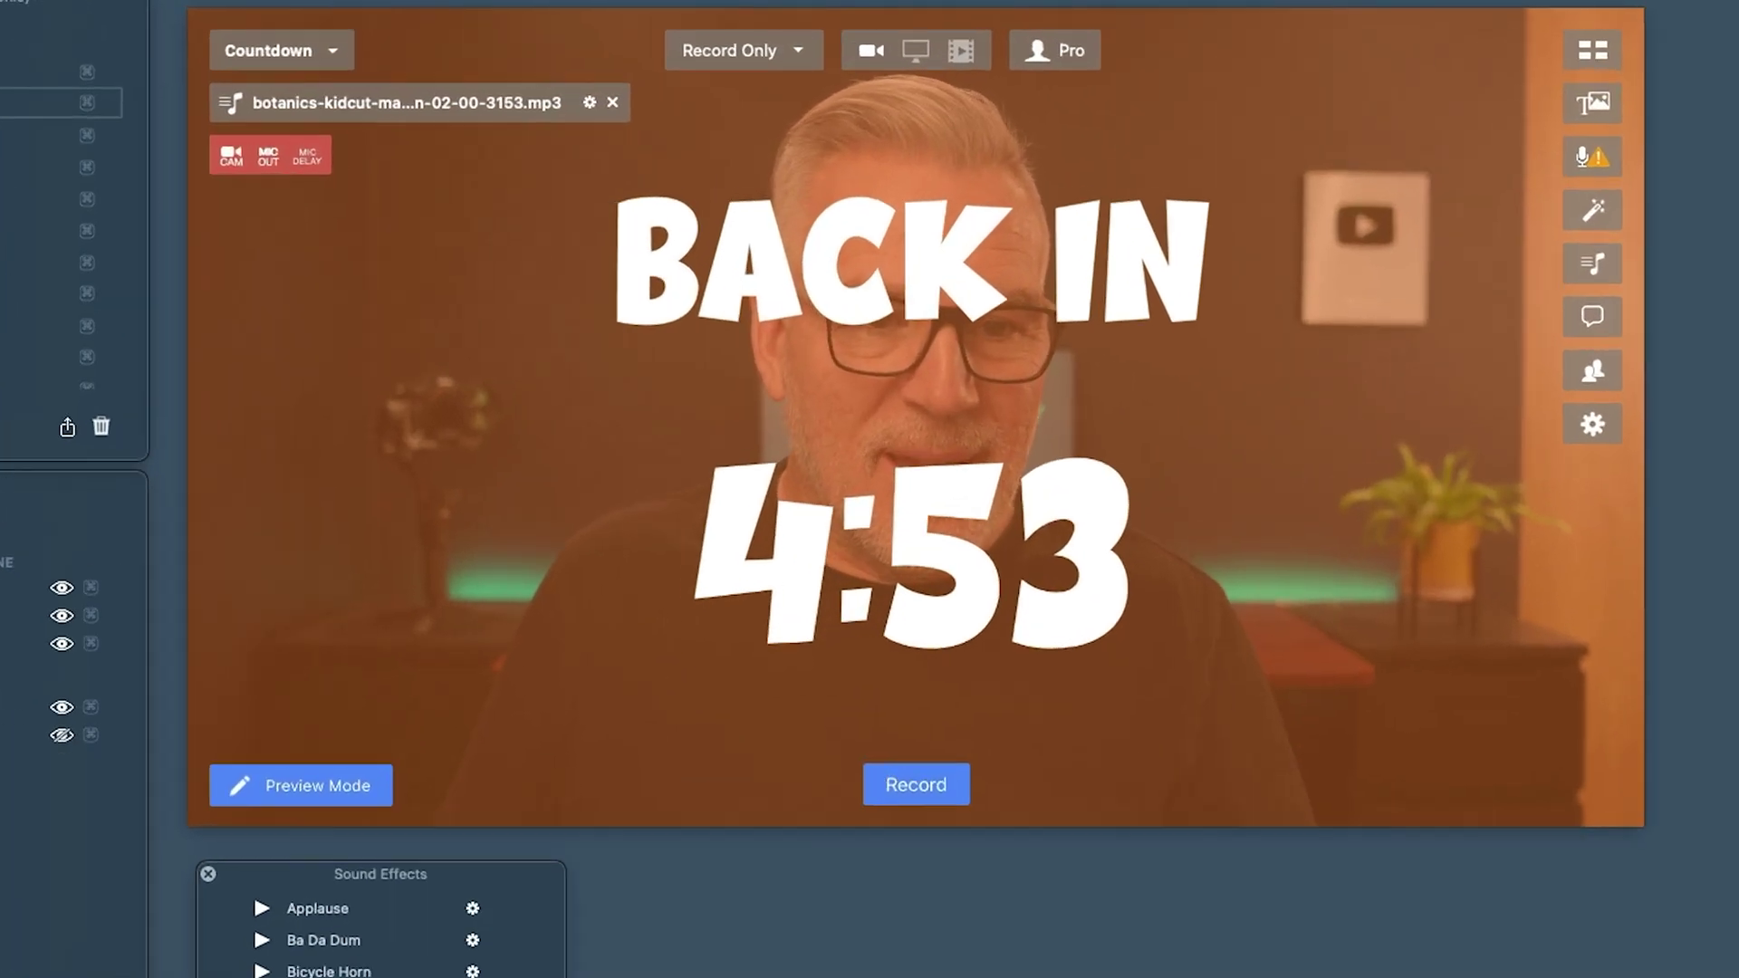
click(640, 102)
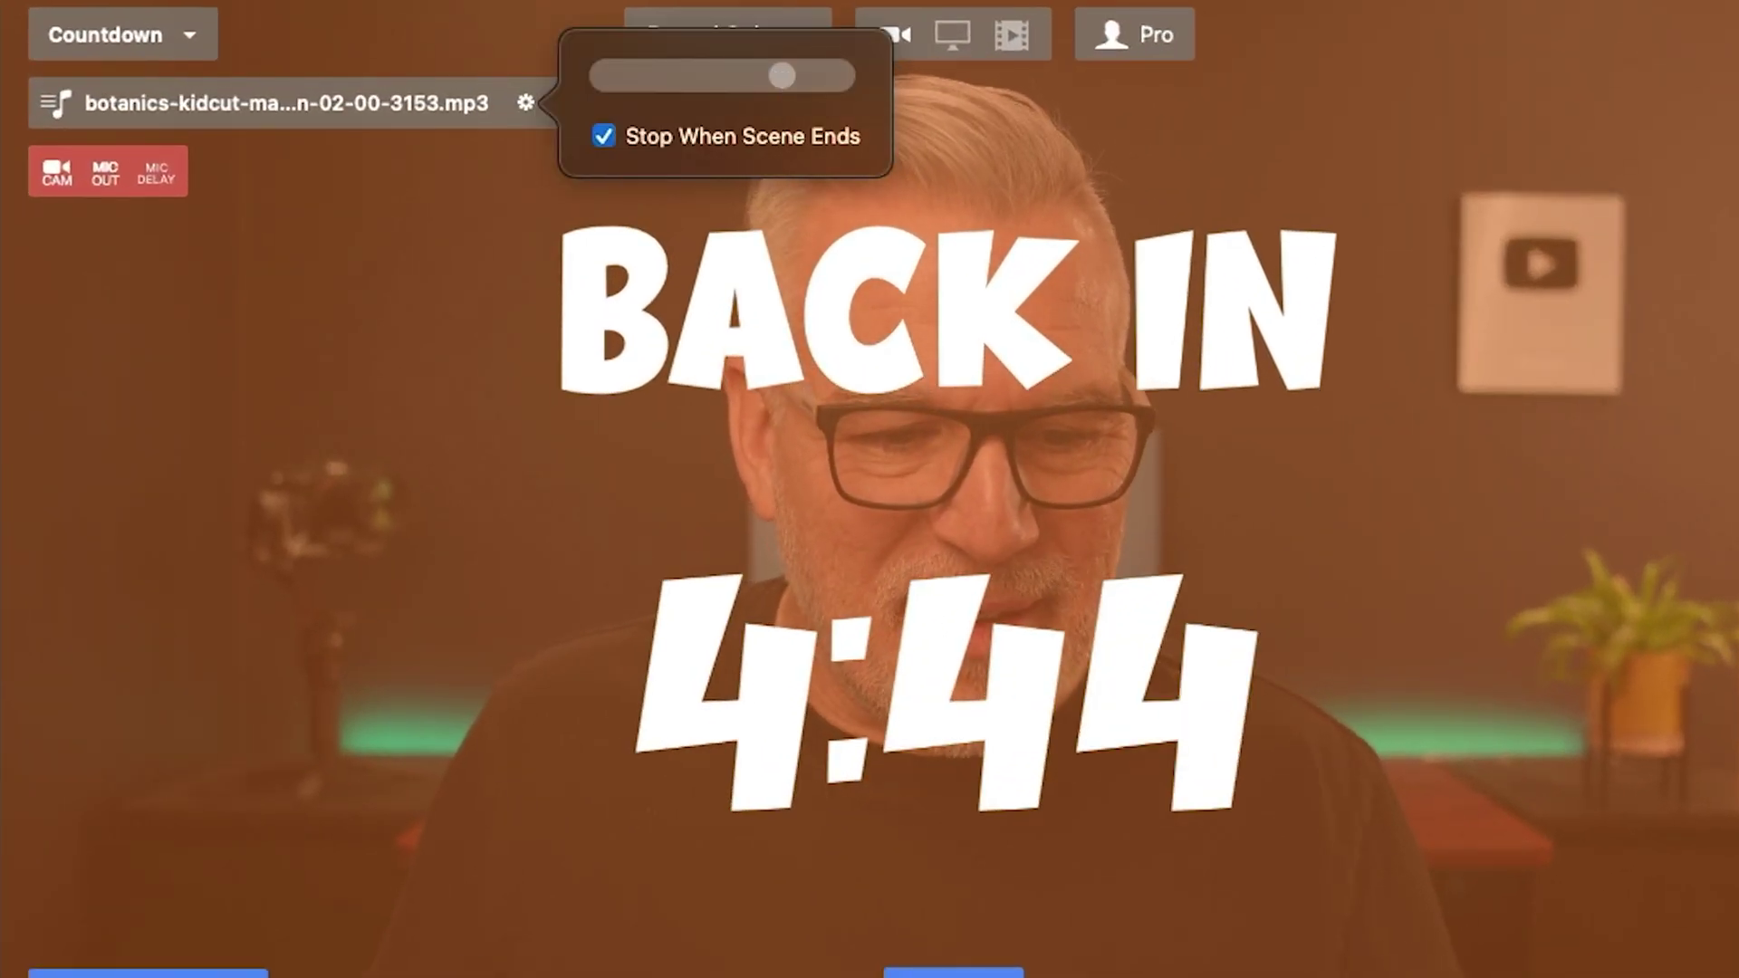
key(Escape)
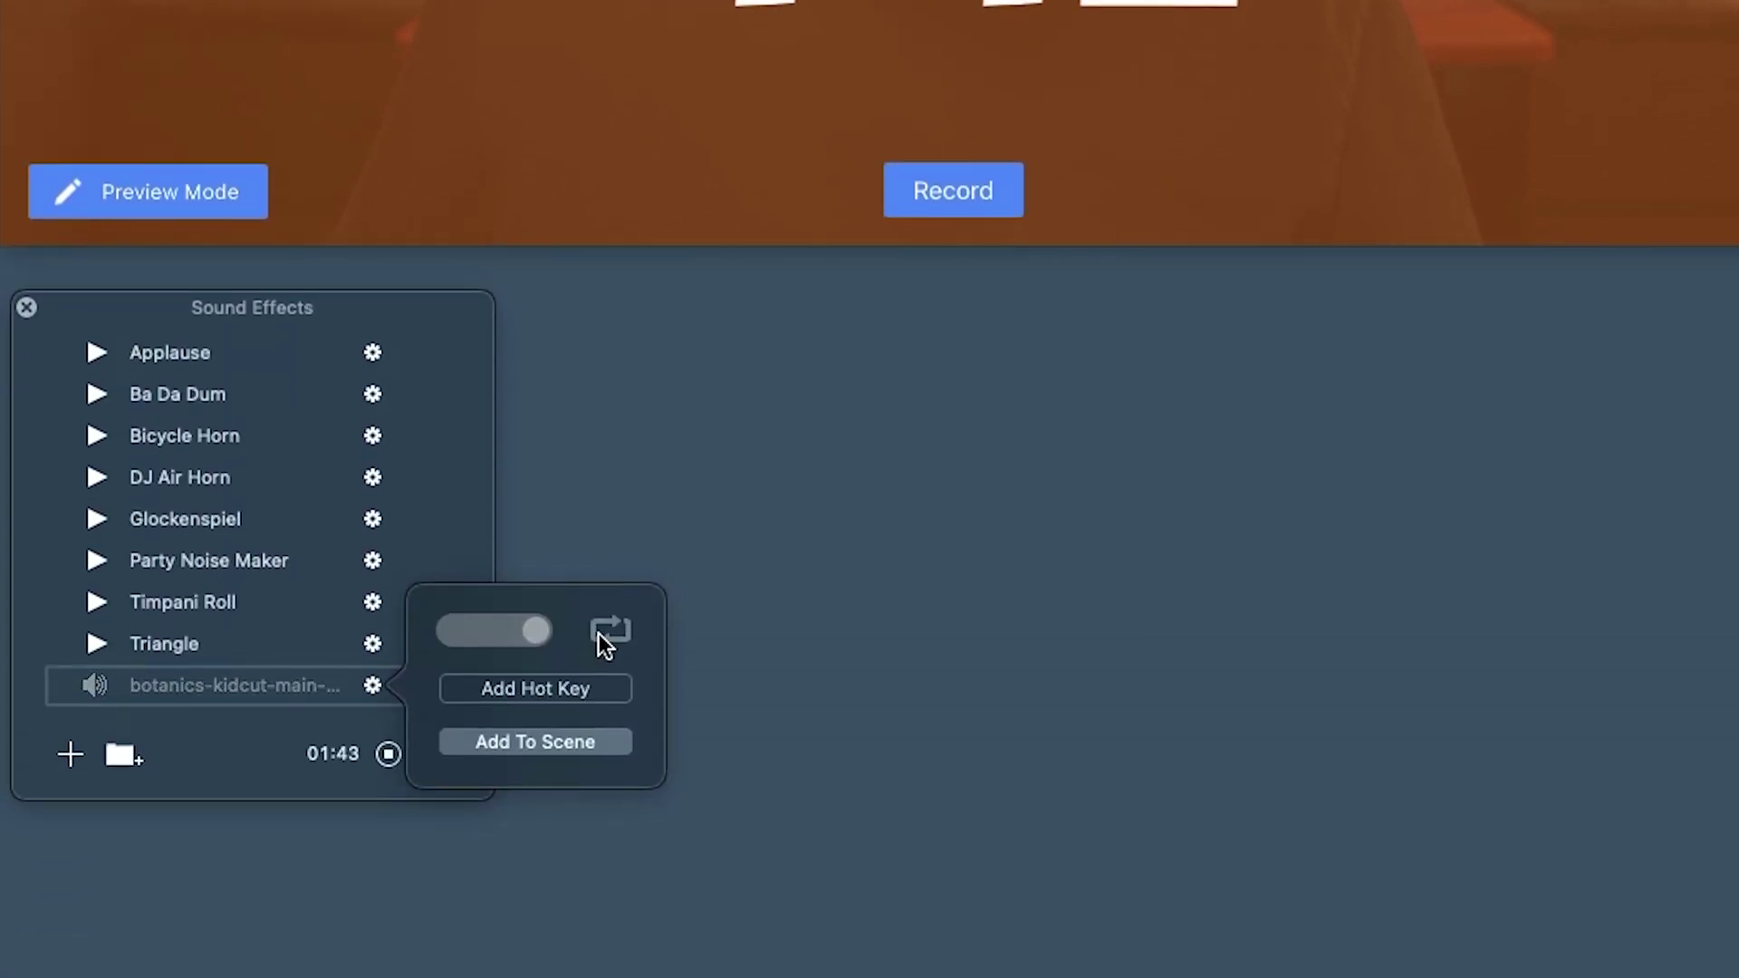
click(600, 633)
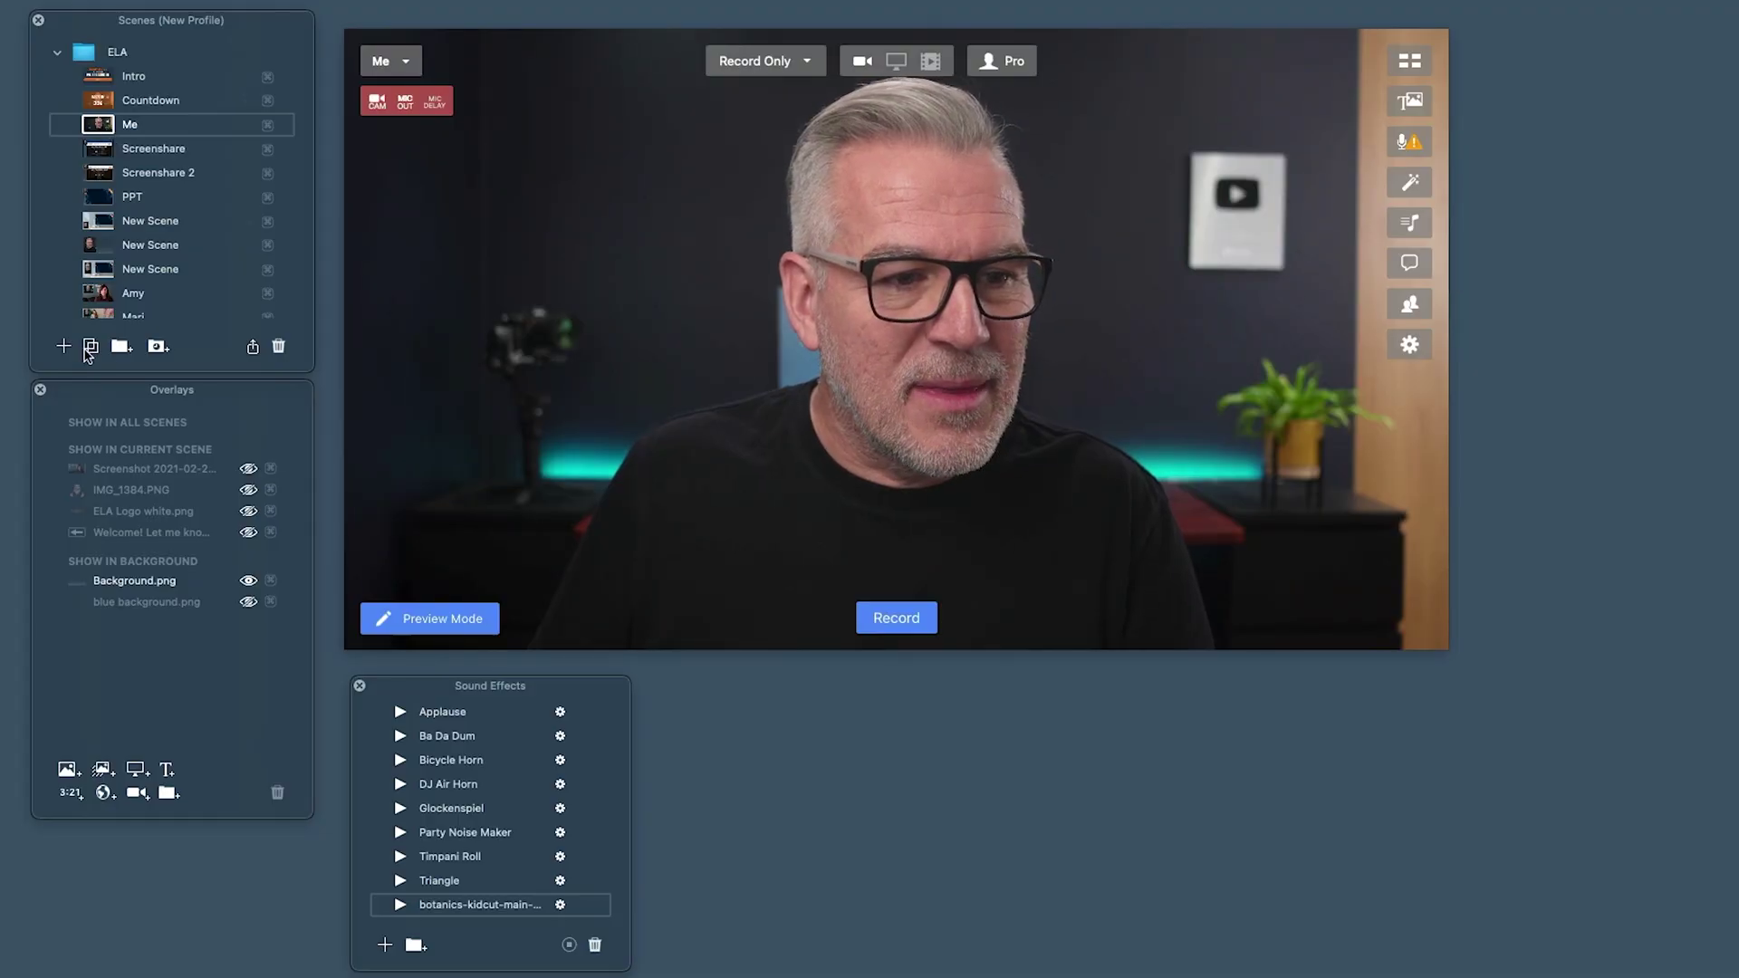
Duplicate the Me scene into 'Me & name' and 'Me', then begin a text overlay on Me & name.
click(91, 347)
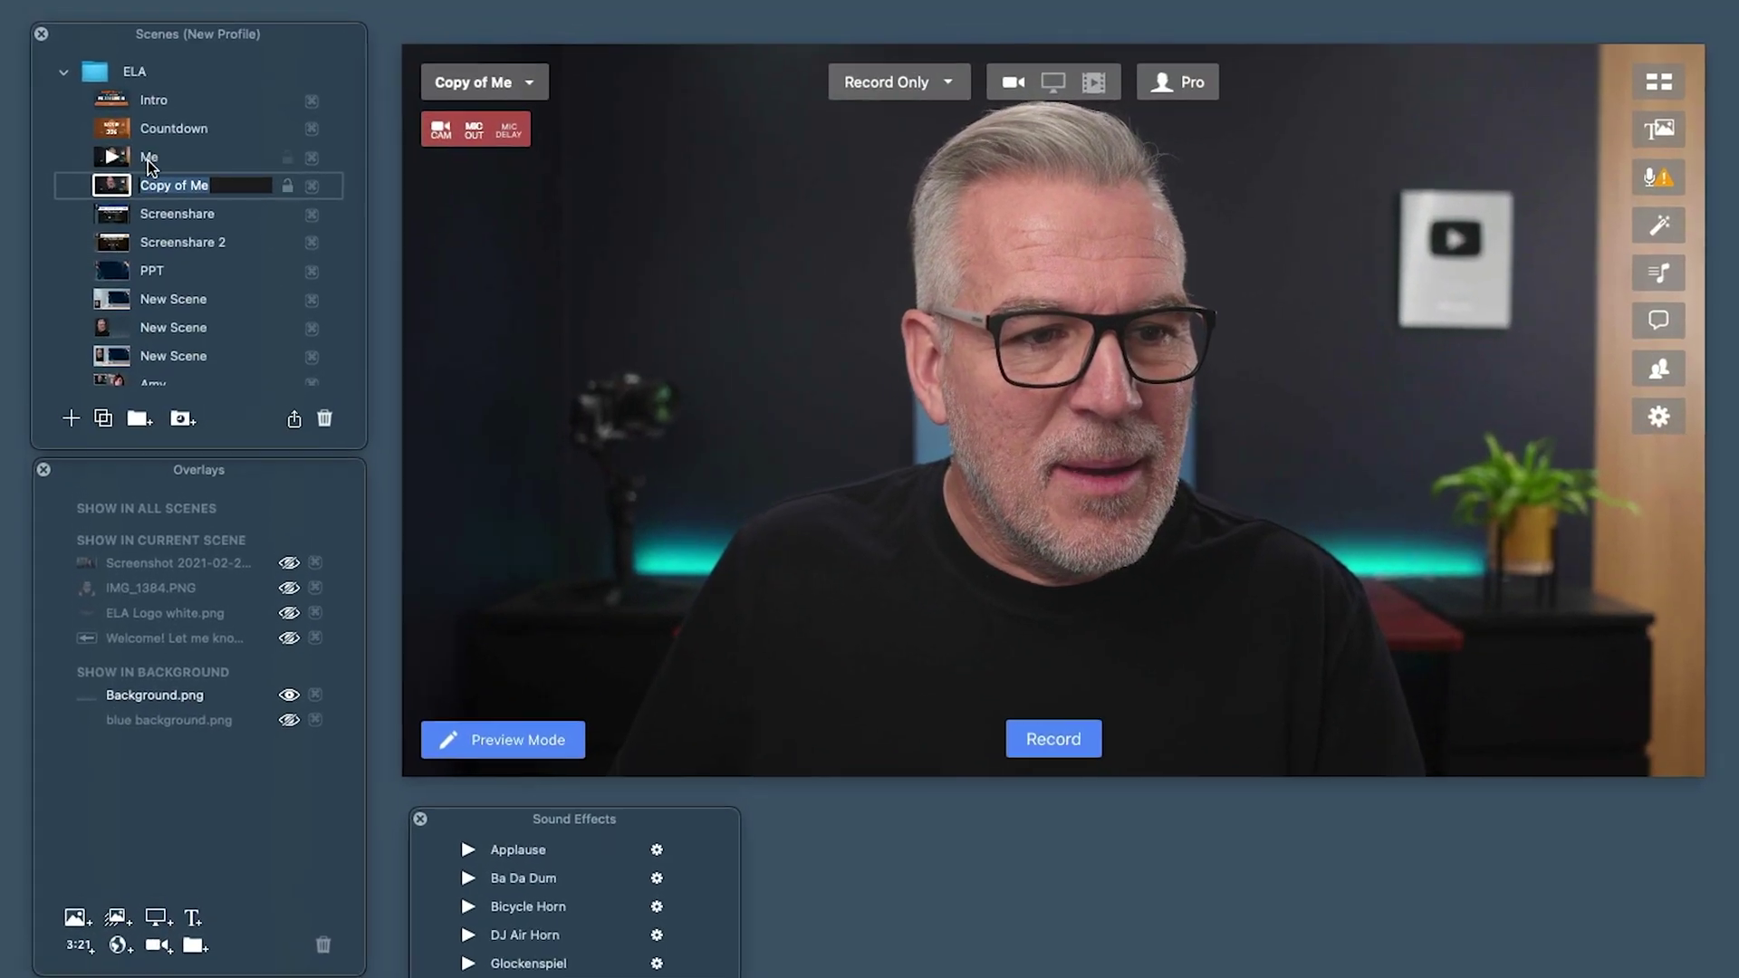
click(149, 161)
click(165, 187)
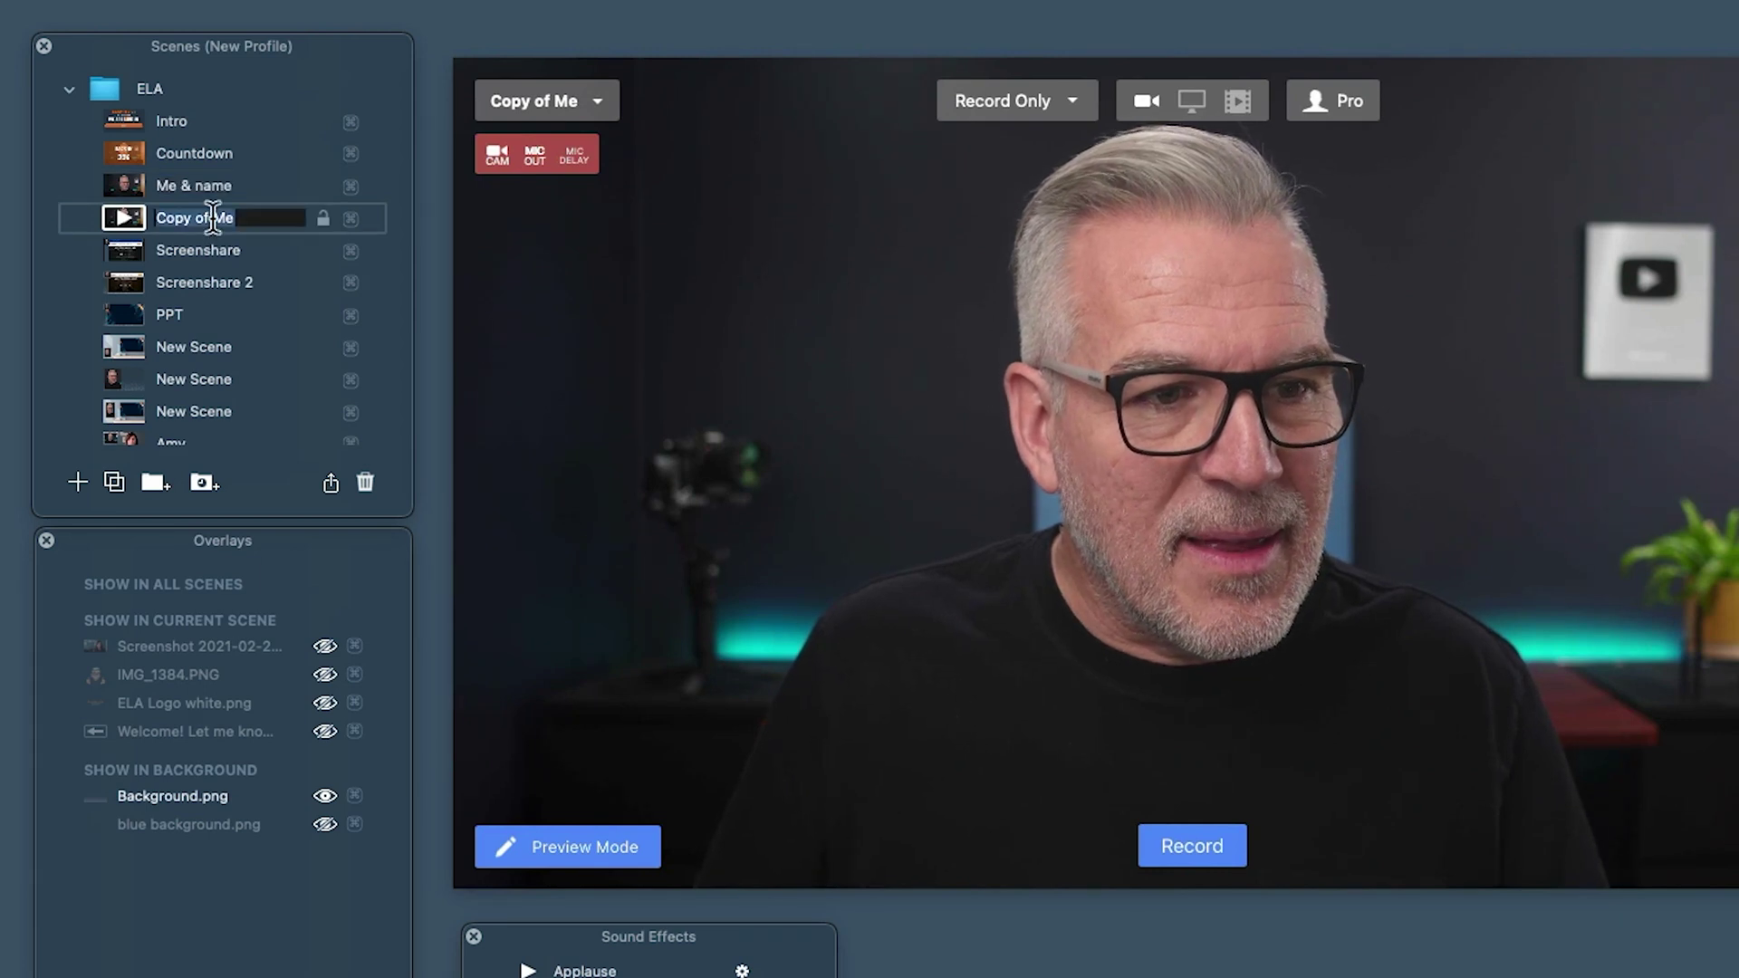
text(Me)
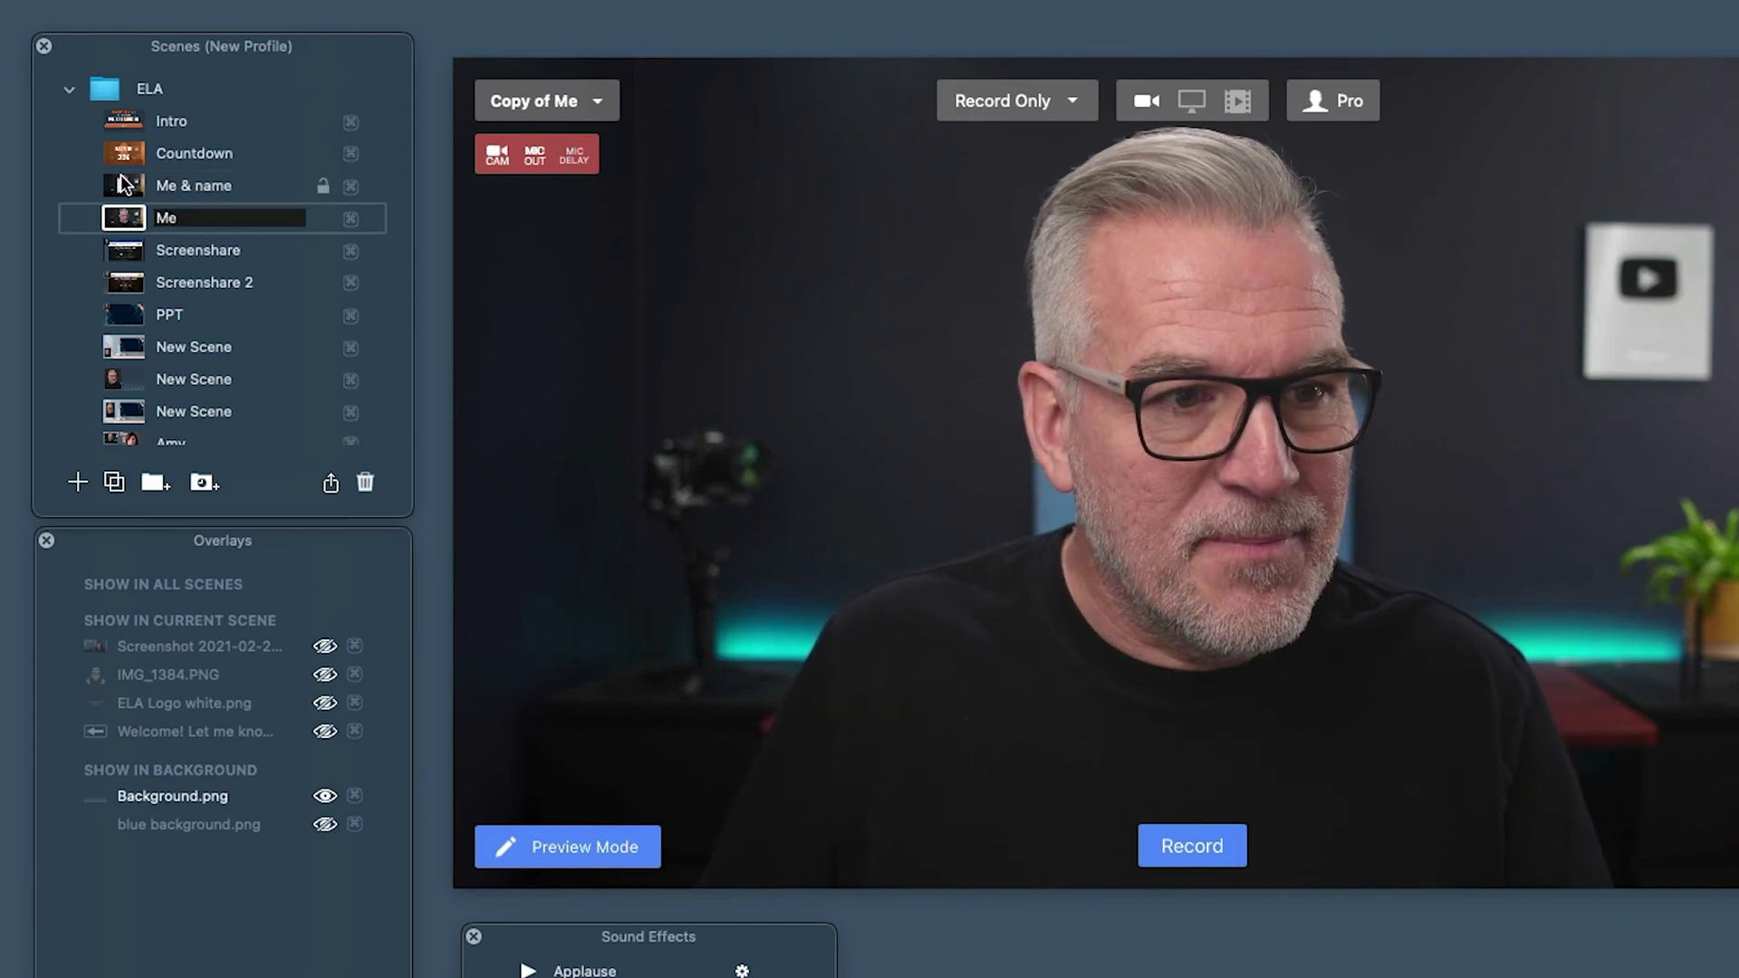
click(123, 183)
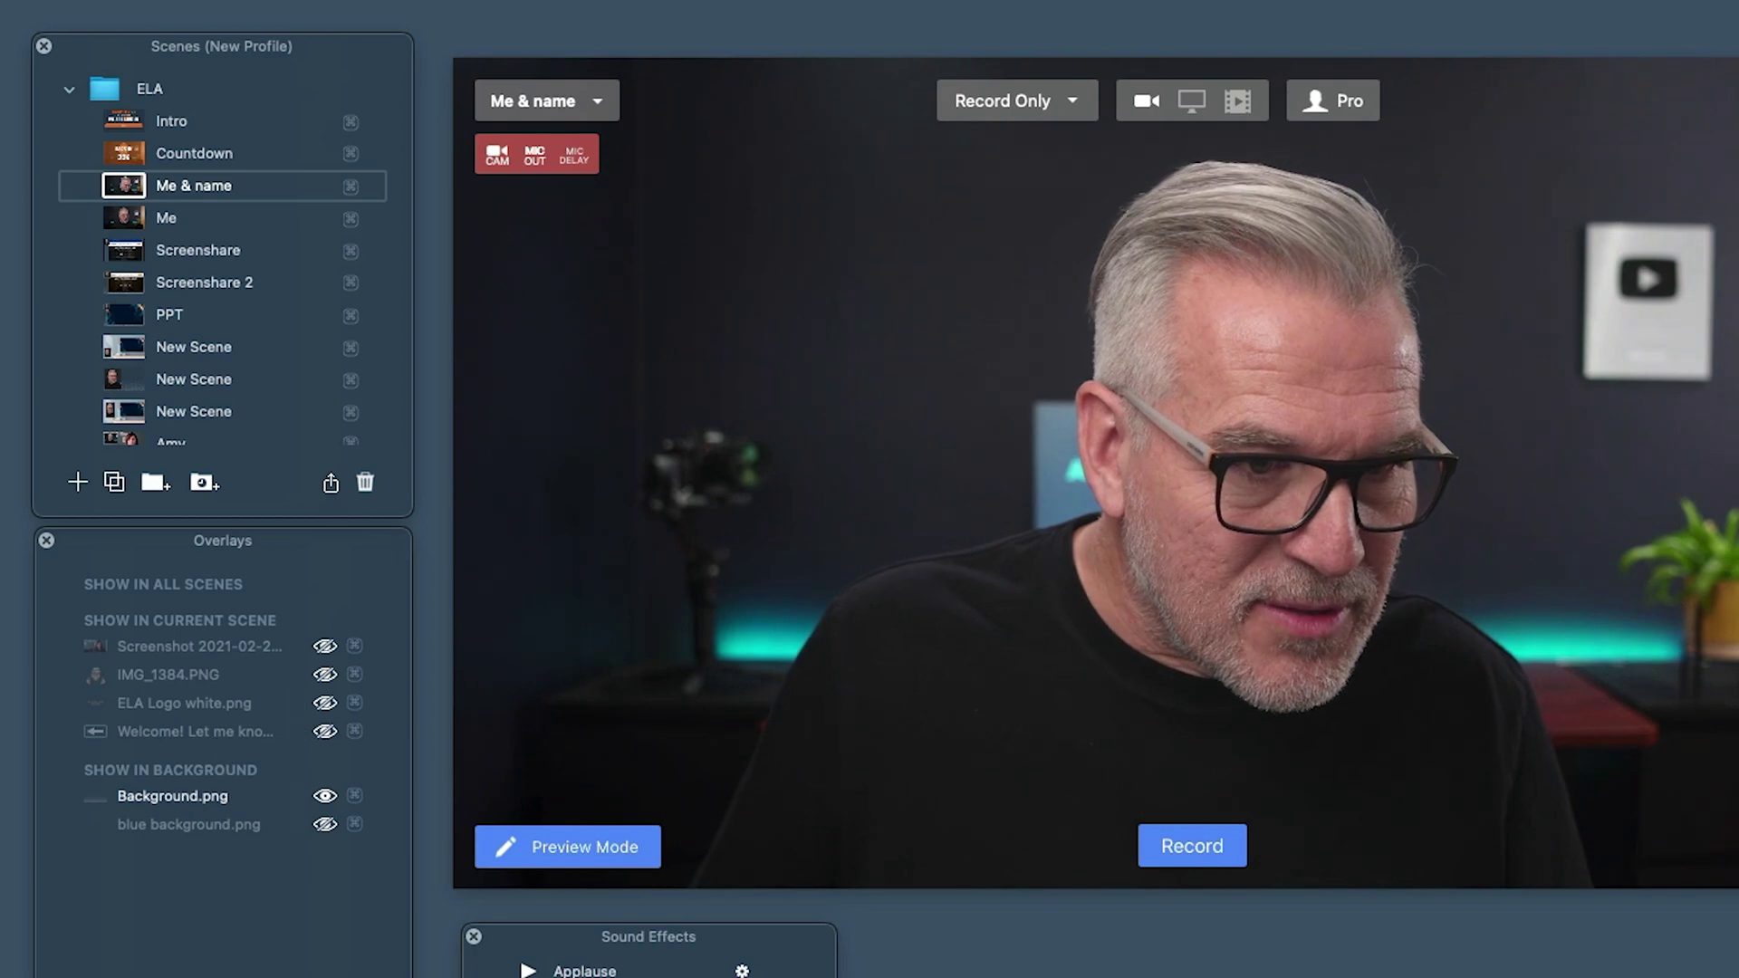
double_click(194, 731)
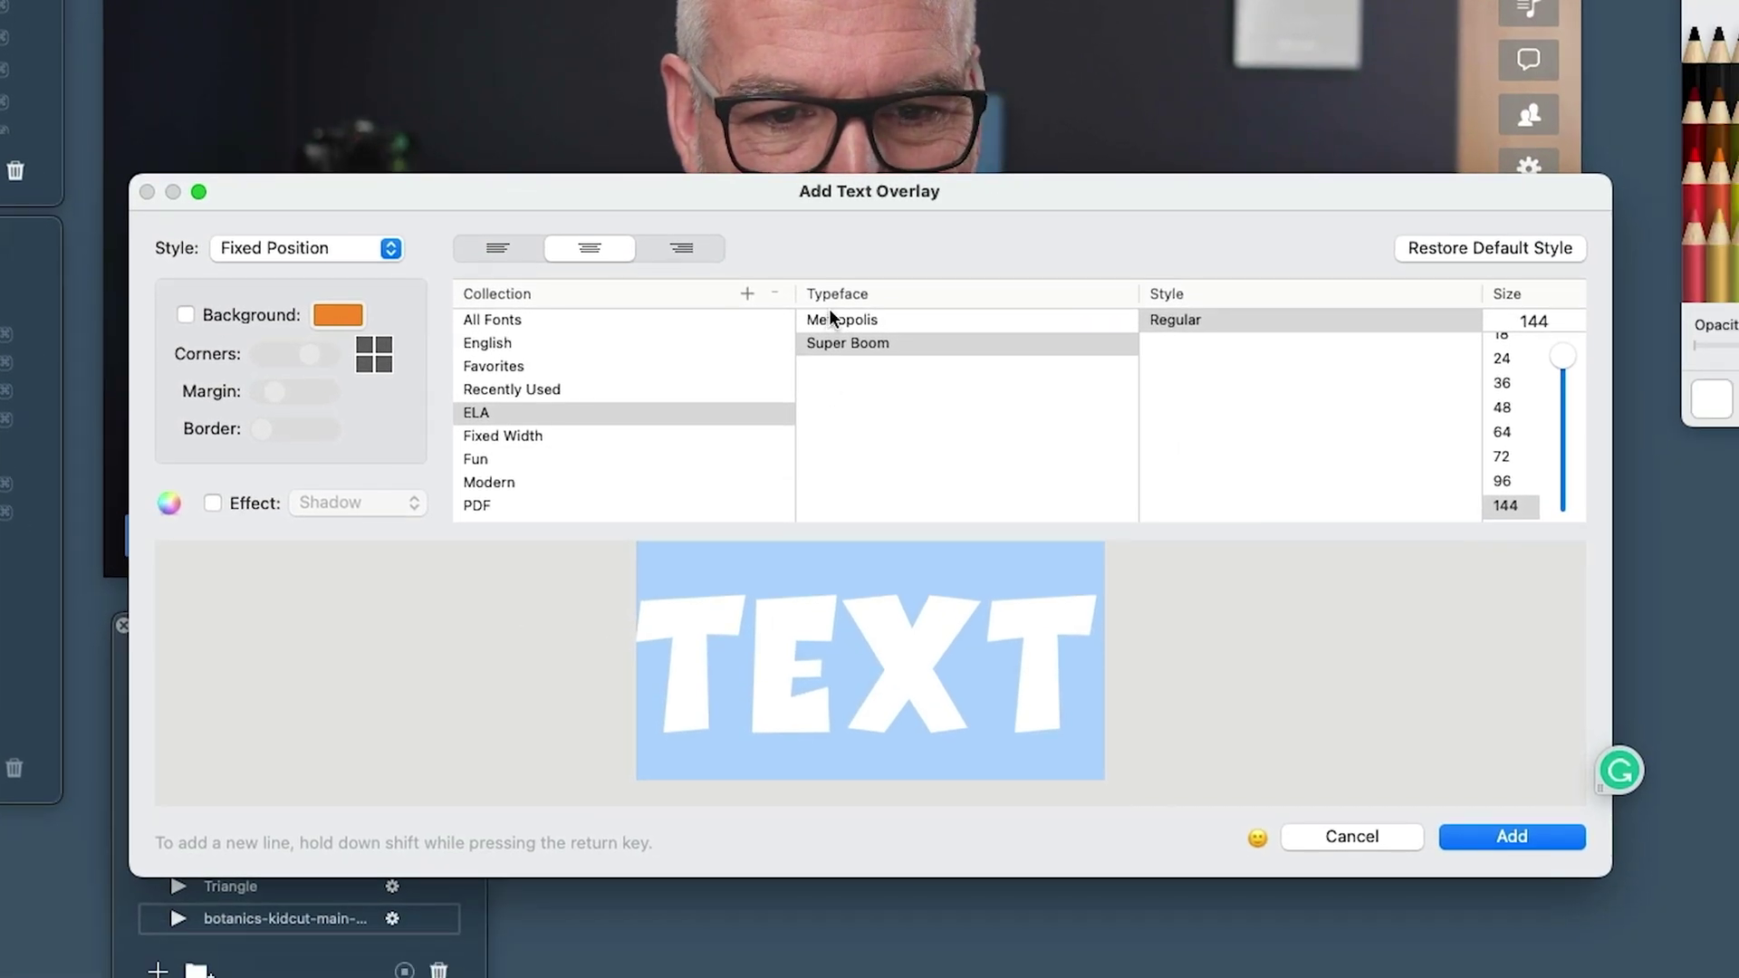
Set the title to the presenter's name in Metropolis Bold at size 48.
click(826, 320)
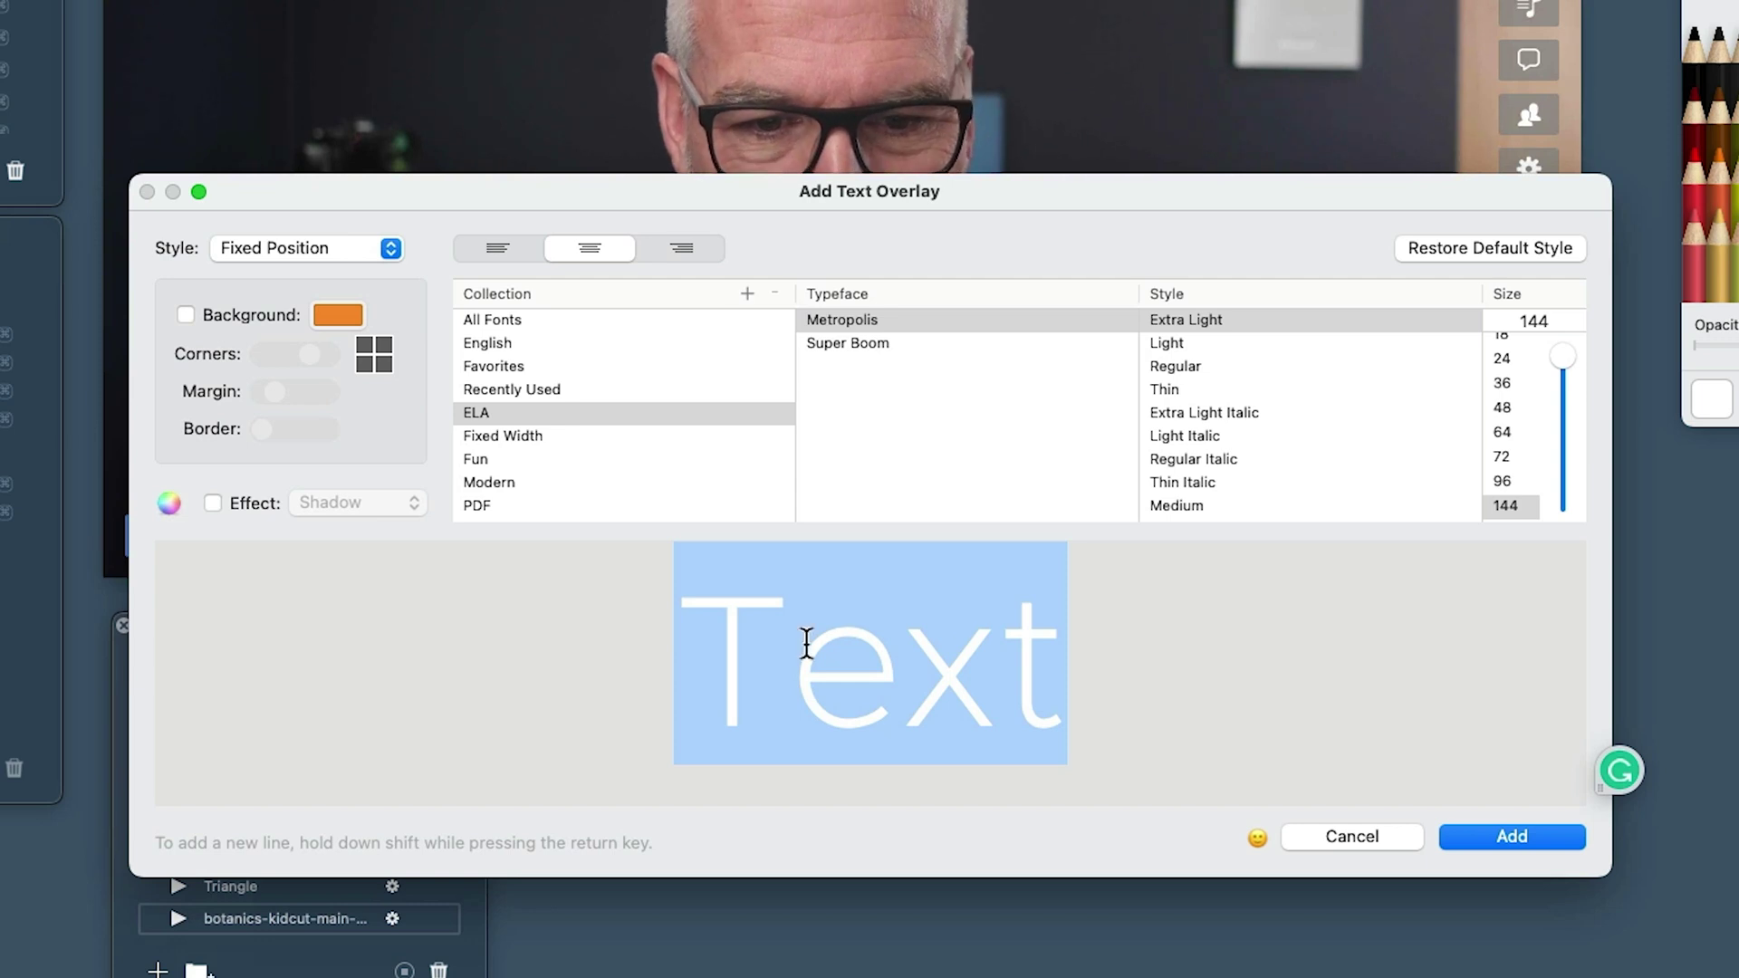
text(Adrian Salisbury)
click(1195, 494)
scroll(1197, 493, down, 3)
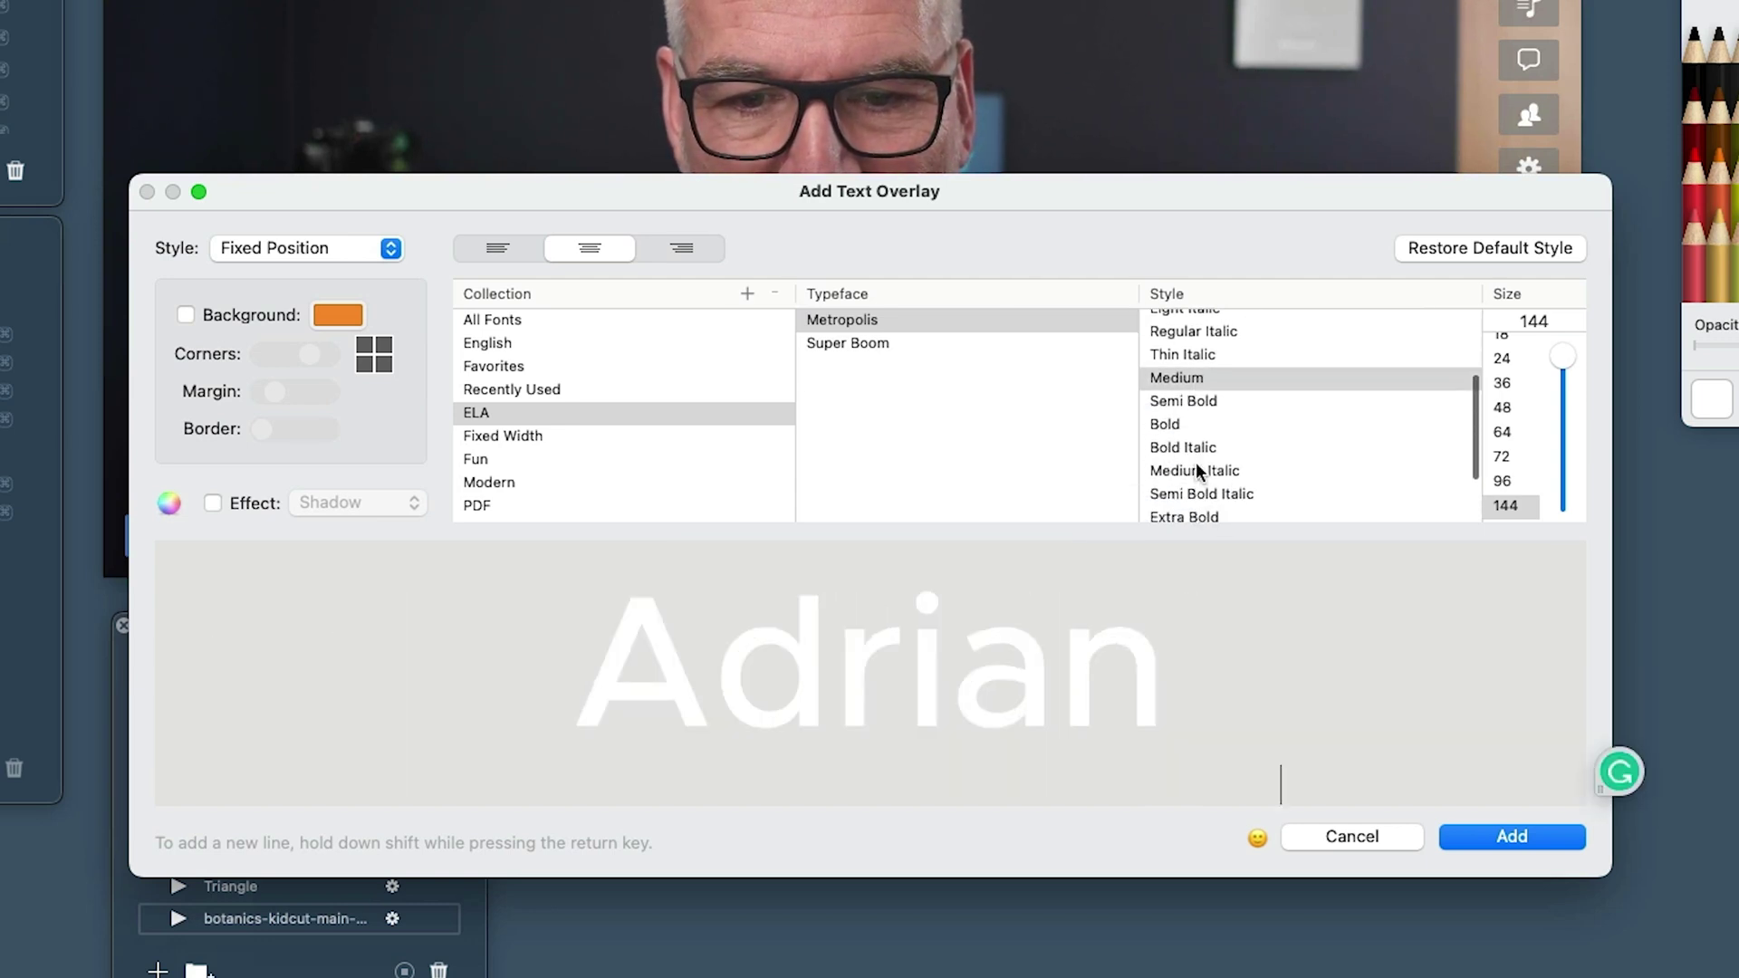
click(1501, 408)
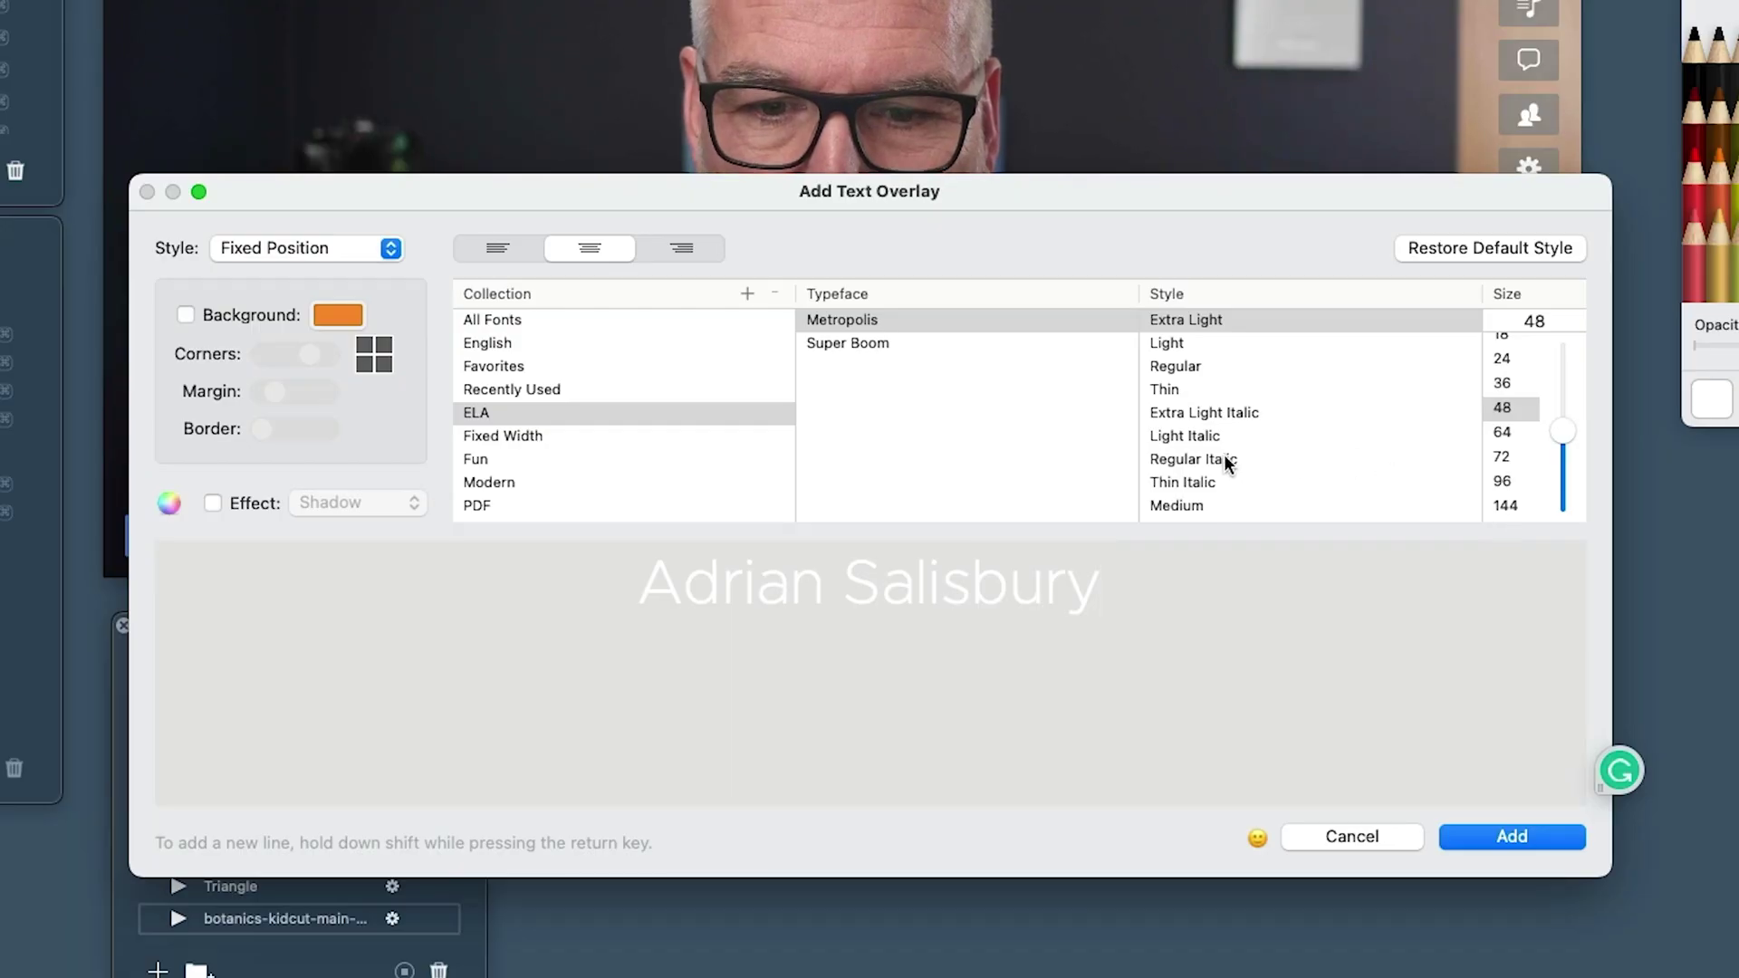
scroll(1188, 487, down, 5)
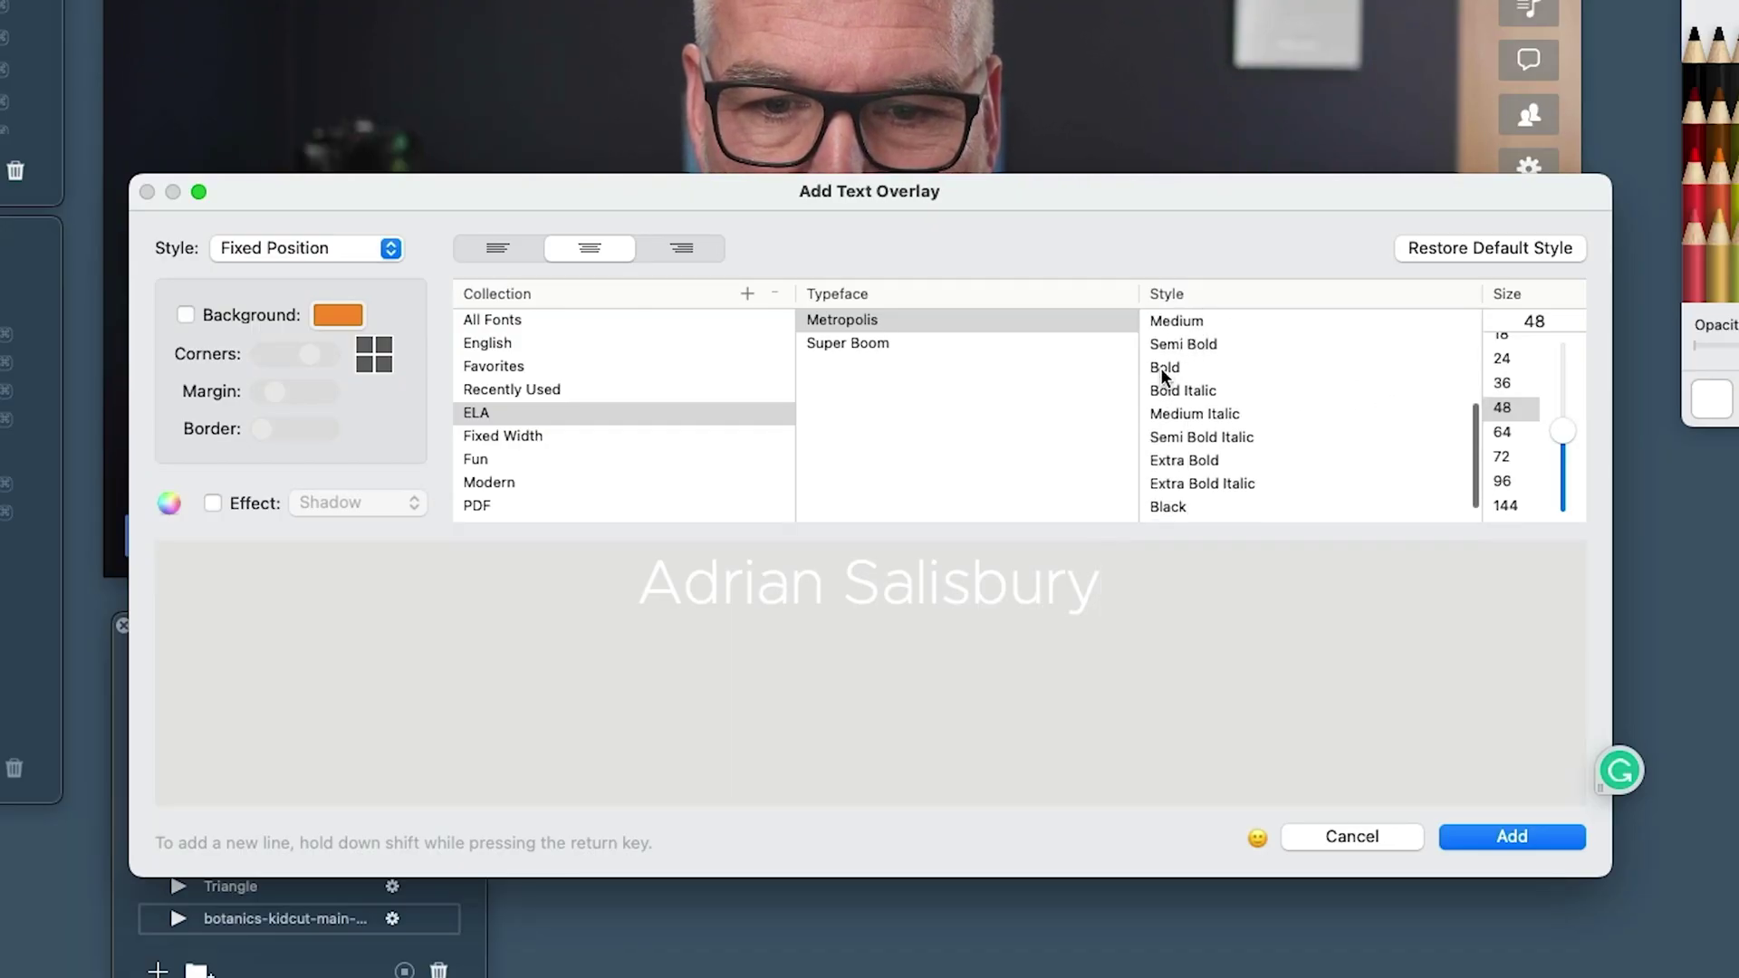
click(1165, 322)
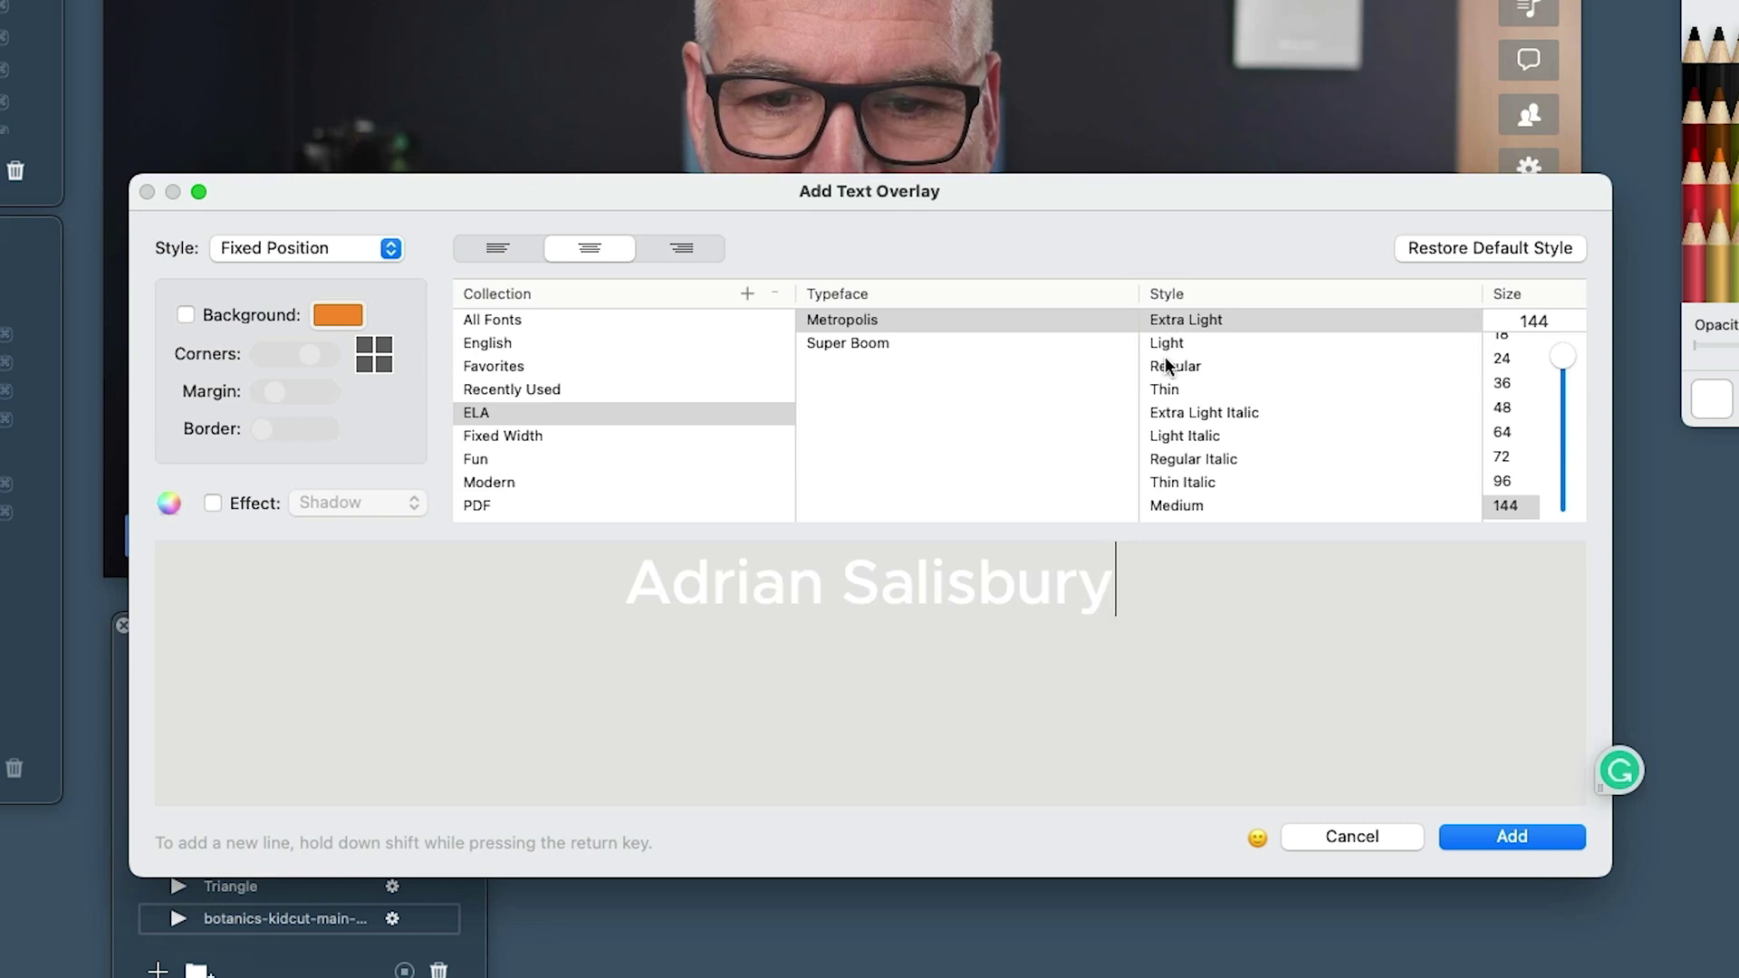
click(1171, 498)
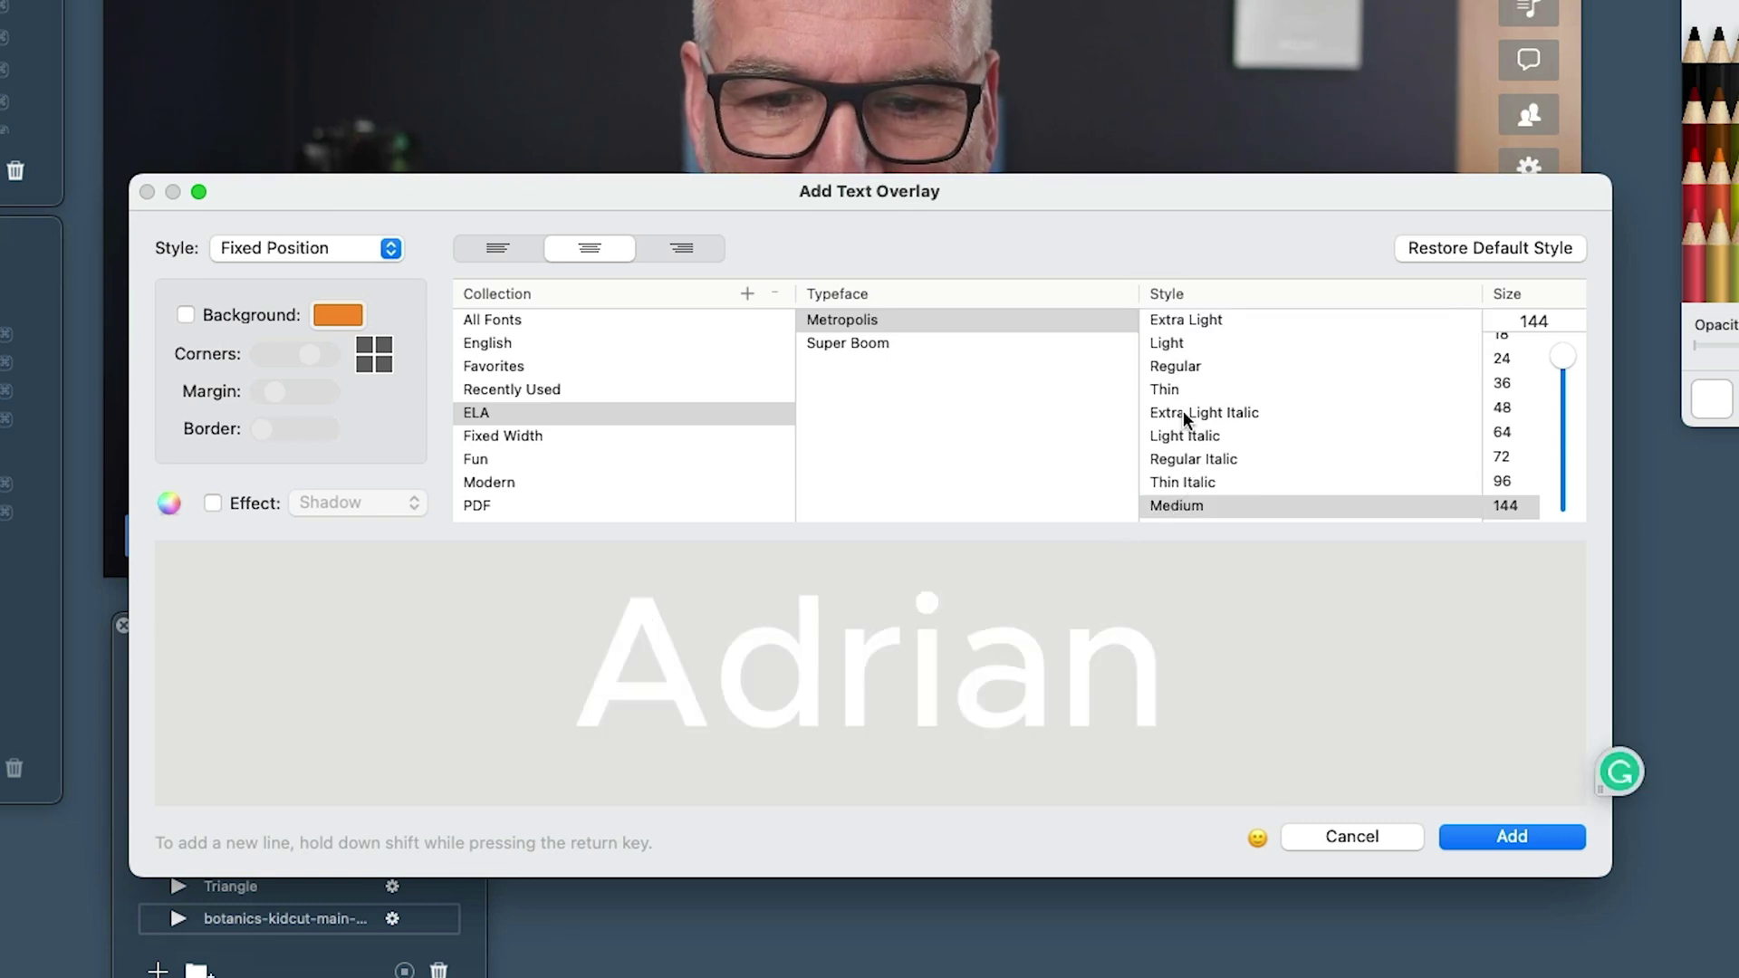
scroll(1183, 408, down, 3)
click(1165, 427)
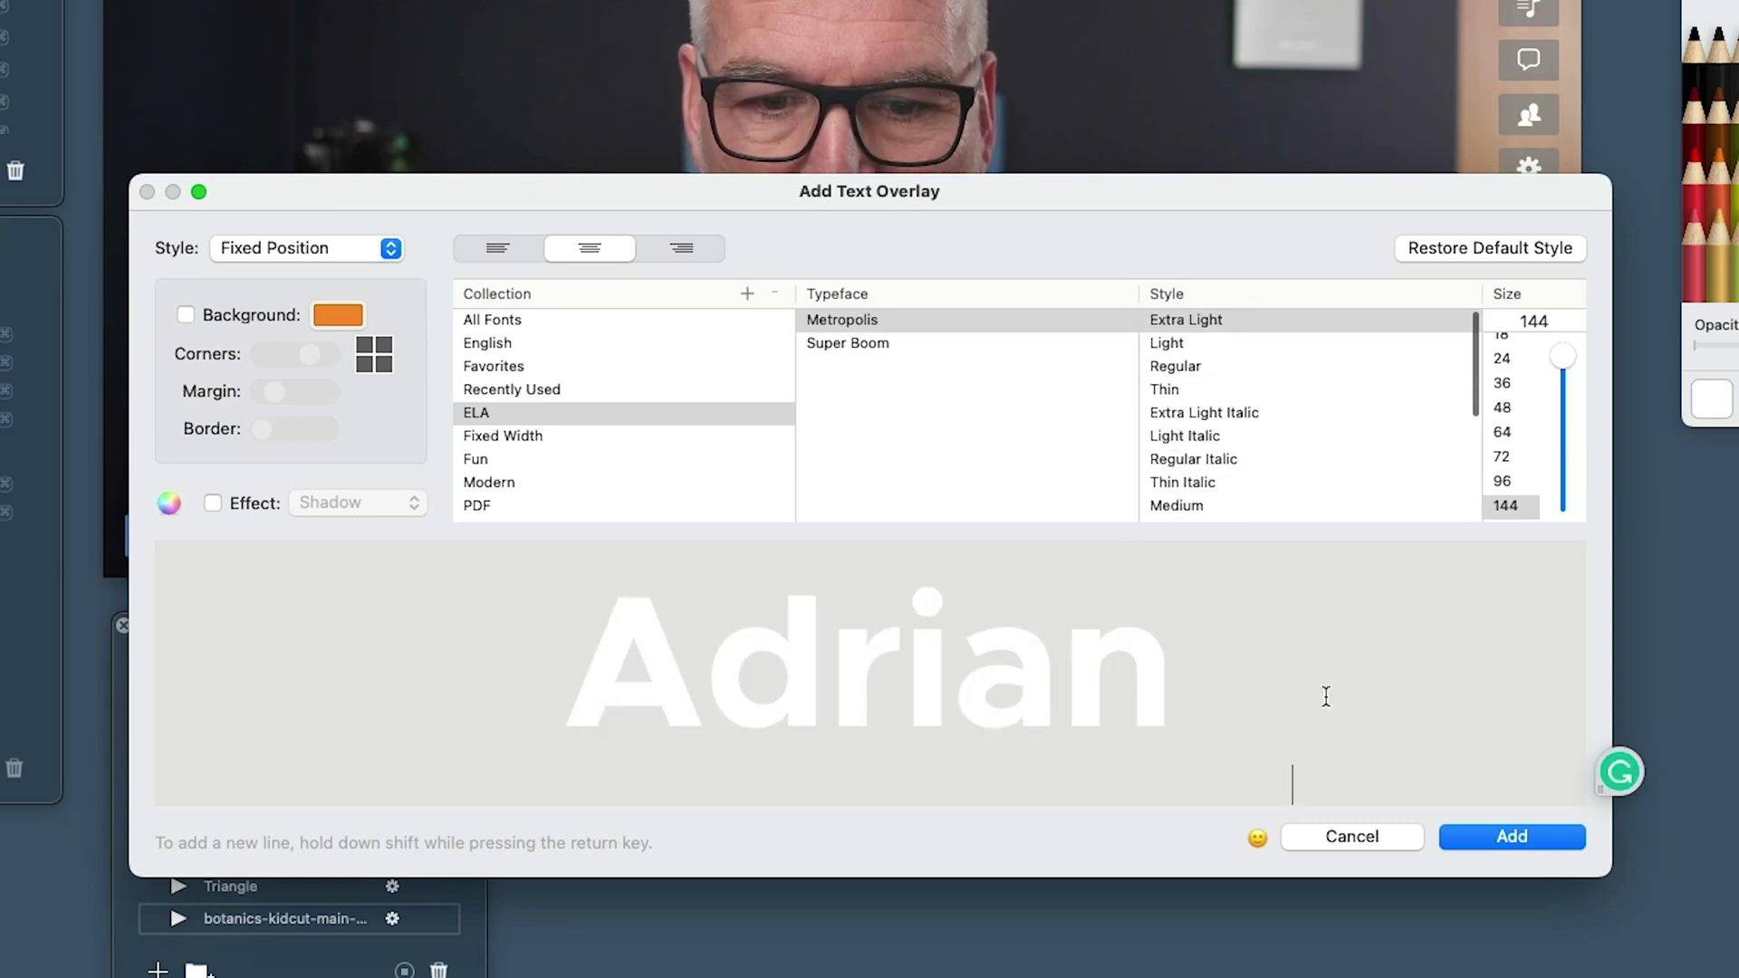
Add the name title, shrink it, and place it at the video's lower left.
click(1511, 837)
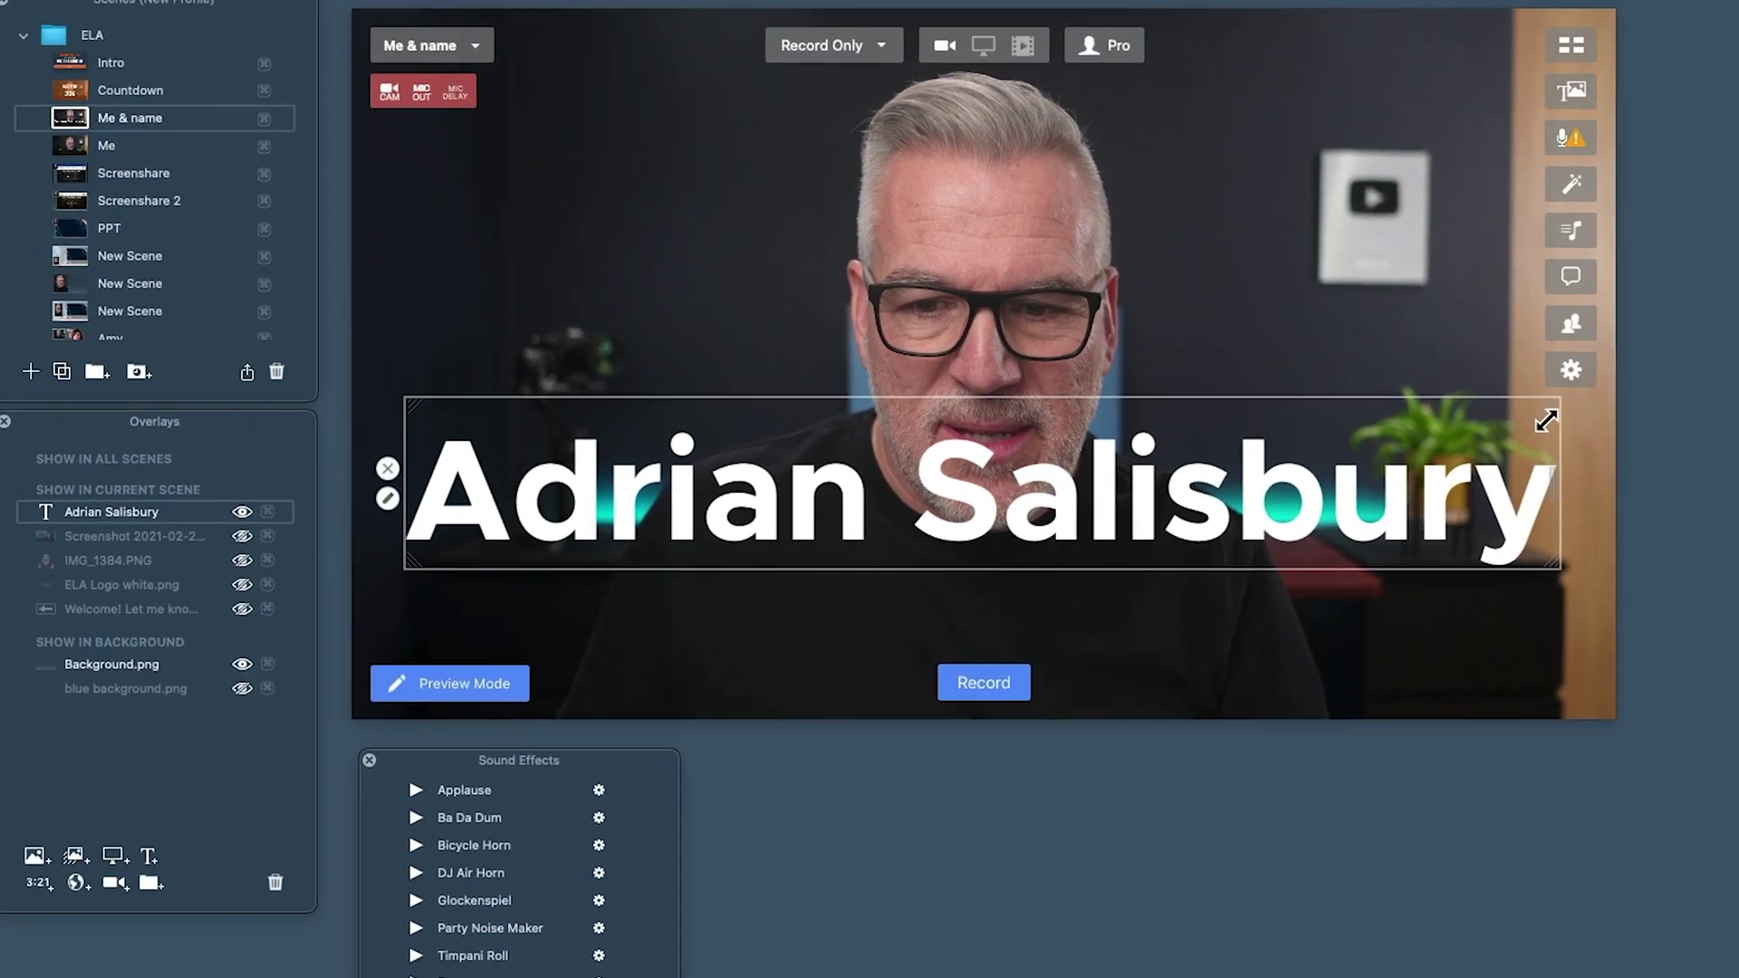
drag(1545, 421, 862, 584)
drag(692, 561, 658, 676)
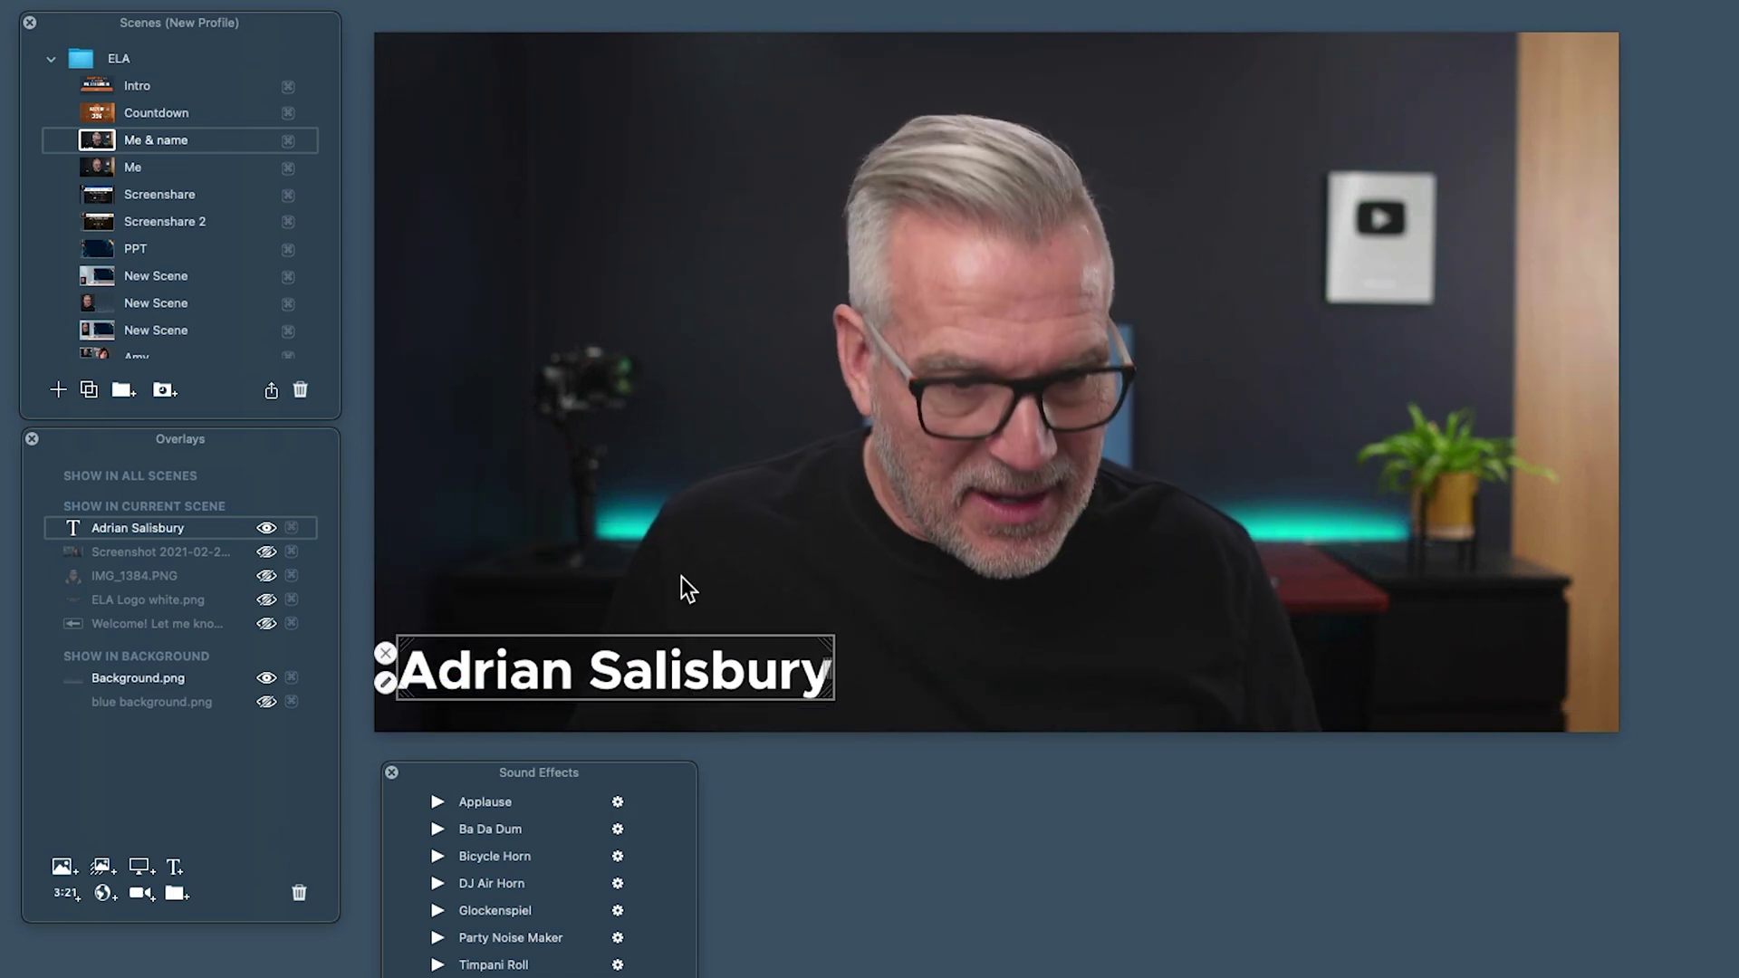
Return to the Me & name scene and start a countdown timer overlay, moving its settings window aside.
key(Delete)
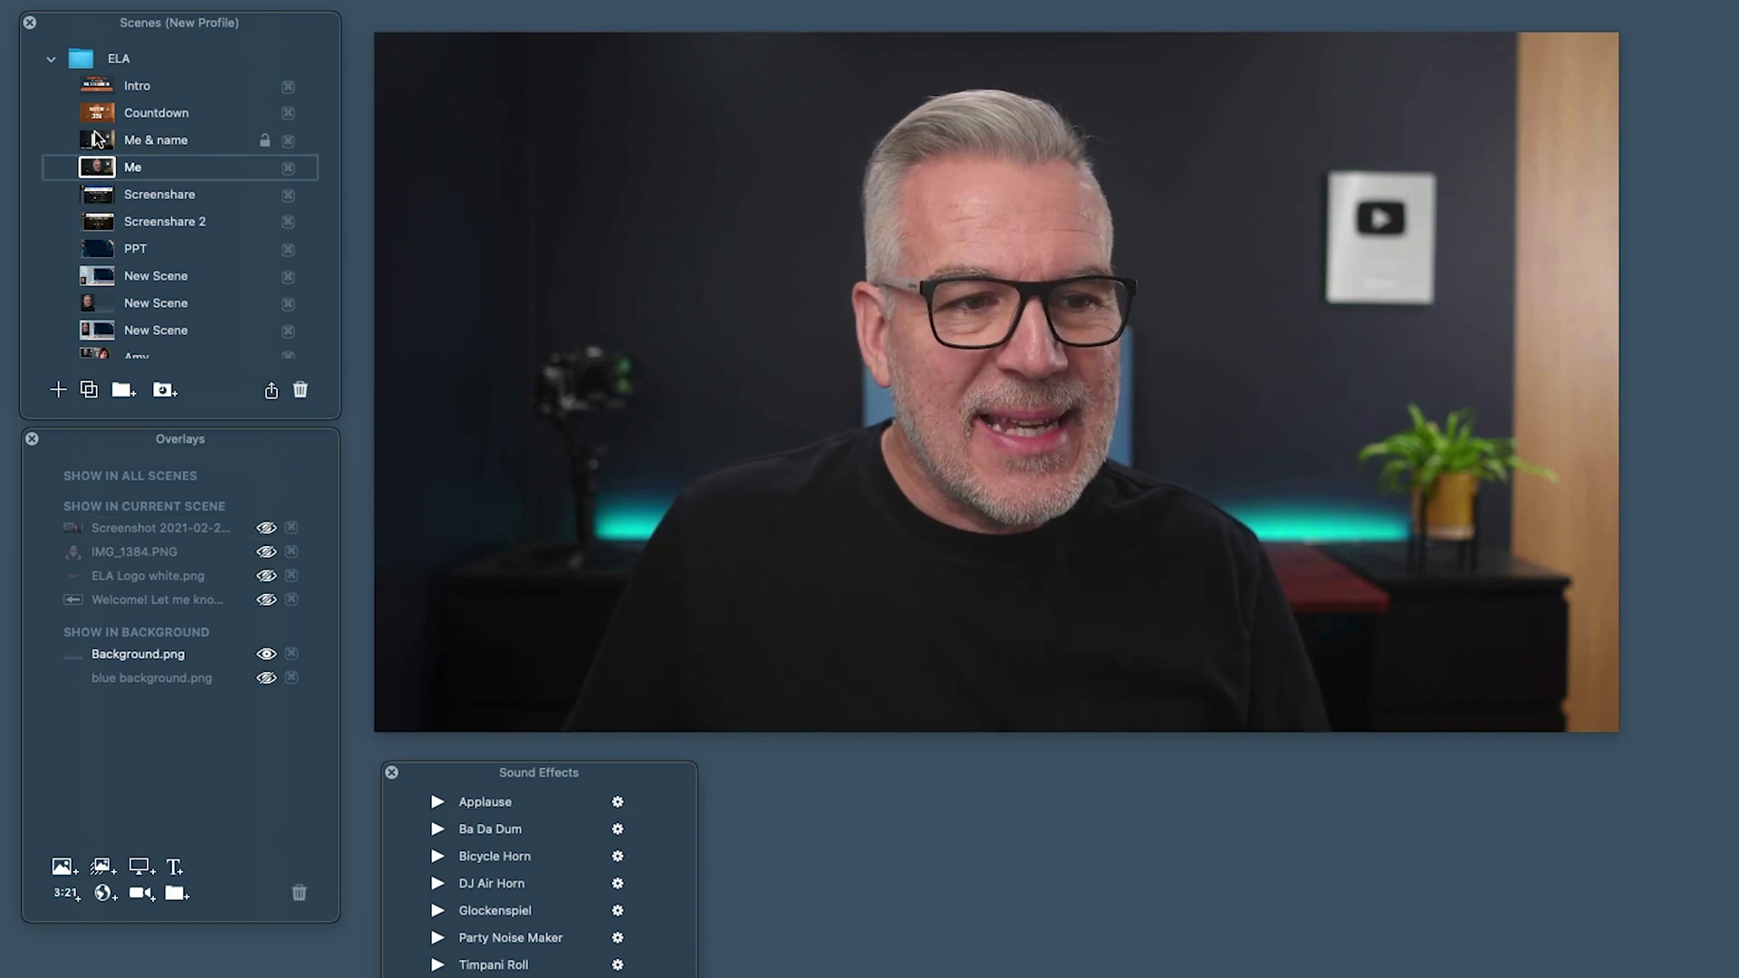
click(96, 140)
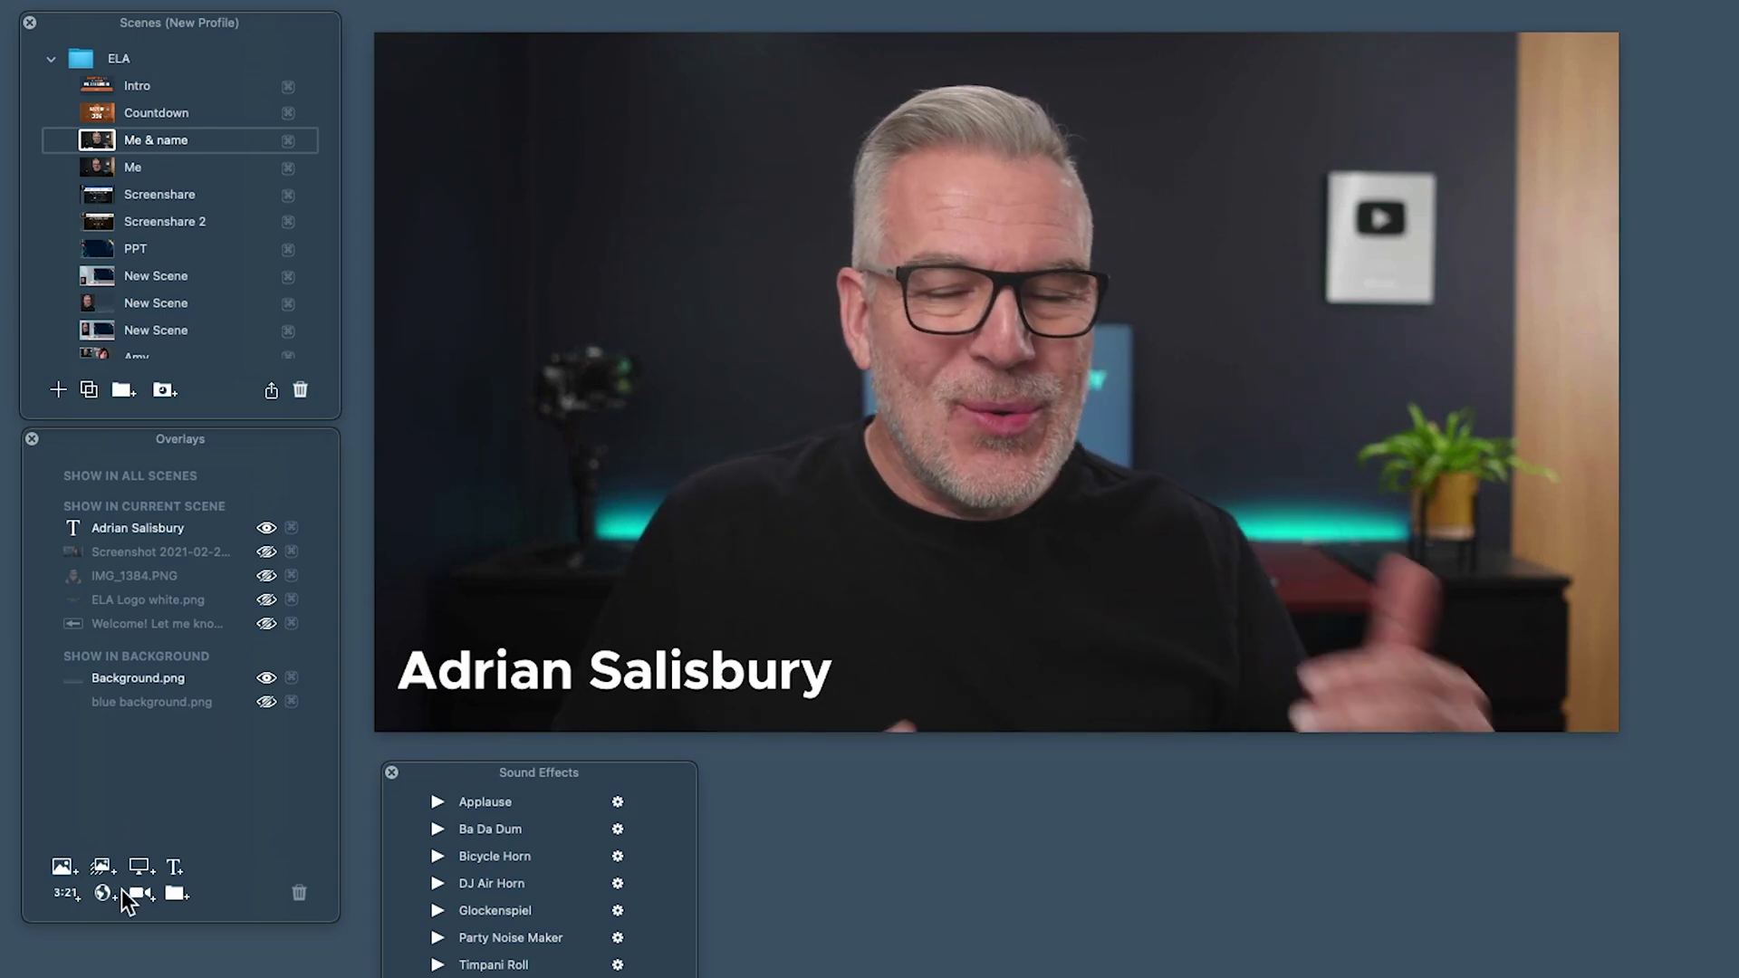
click(66, 895)
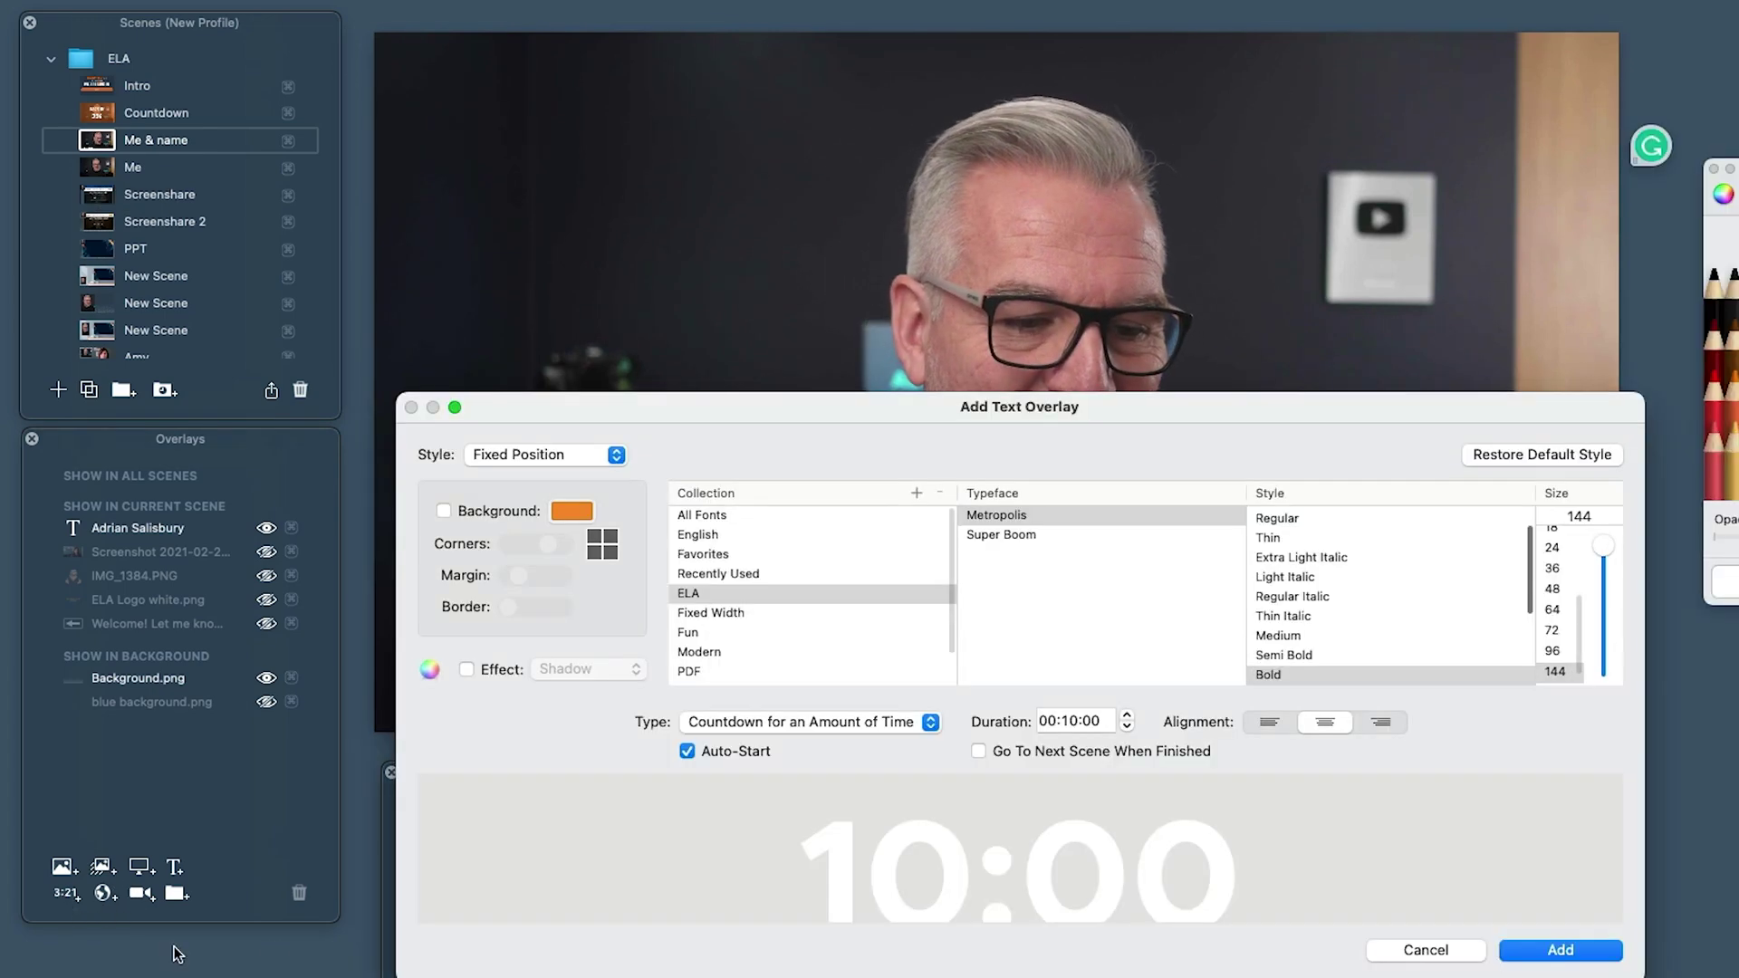
drag(926, 418, 1018, 164)
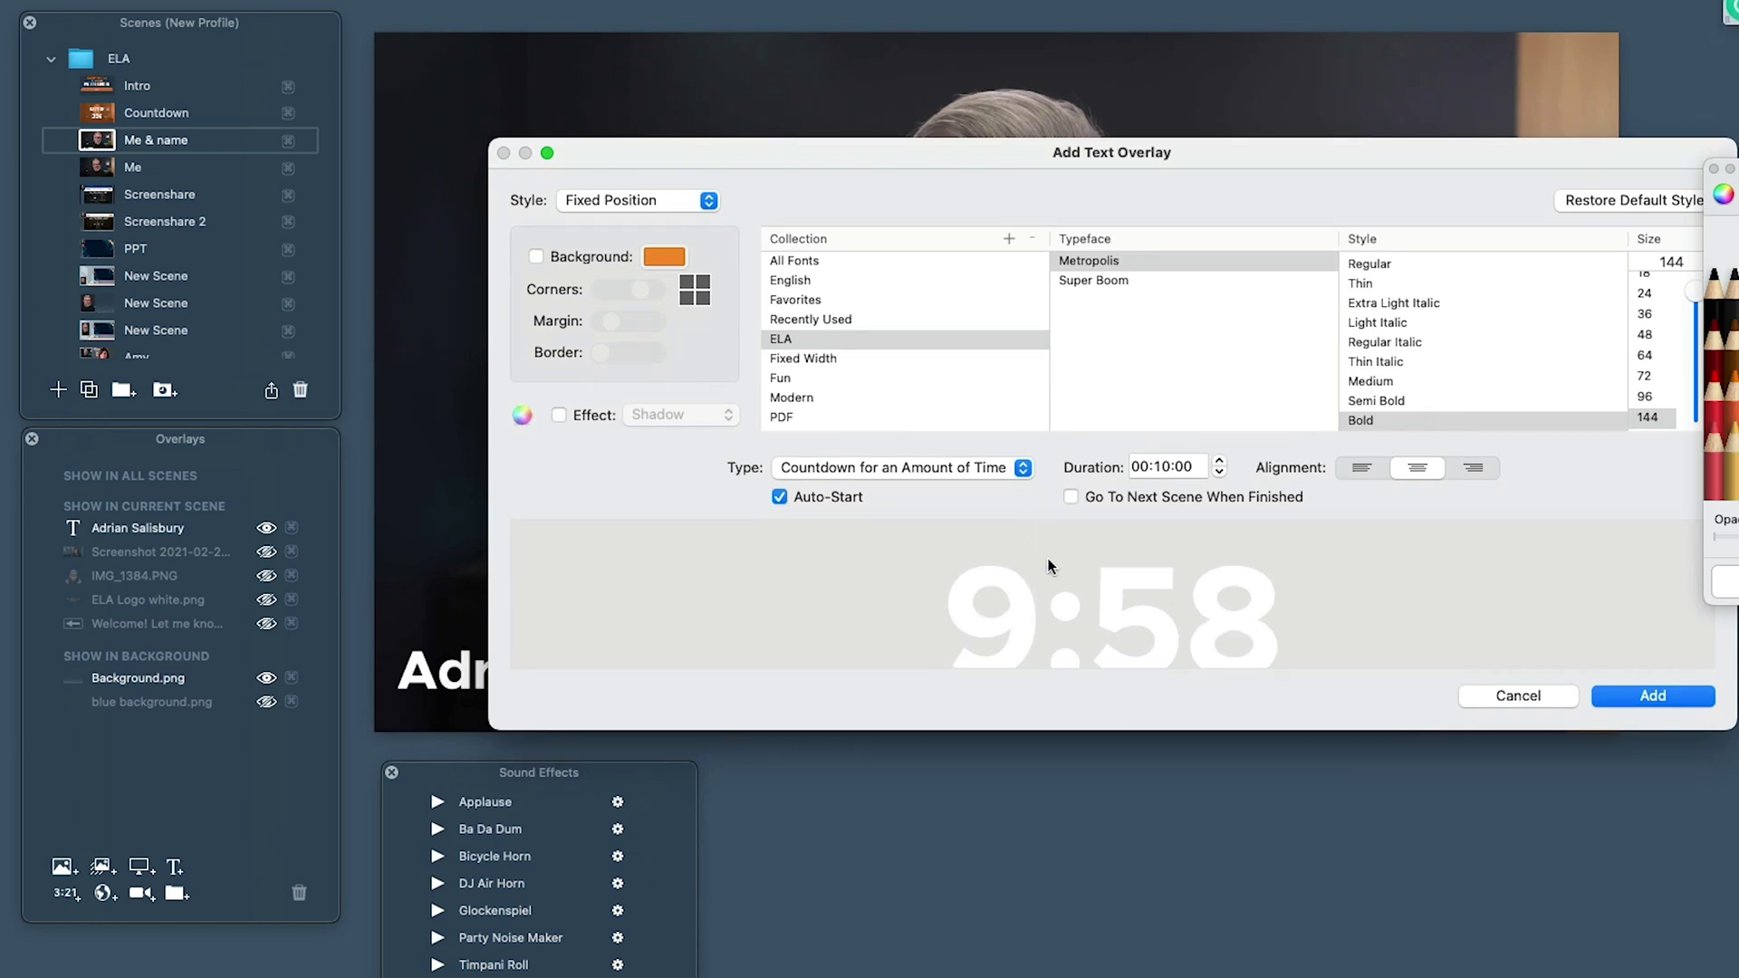